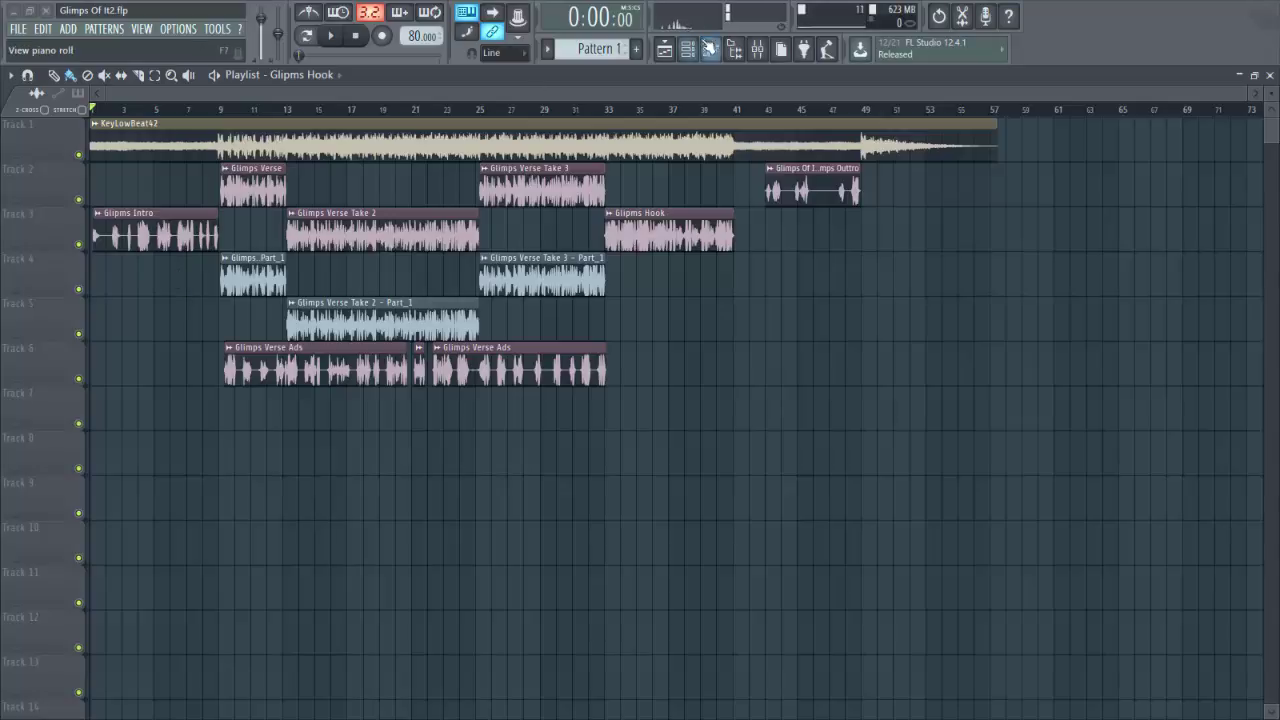
Open the mixer and turn off the effect slots on the Effects, verse, dub, ads, hook, intro and outro tracks
click(757, 48)
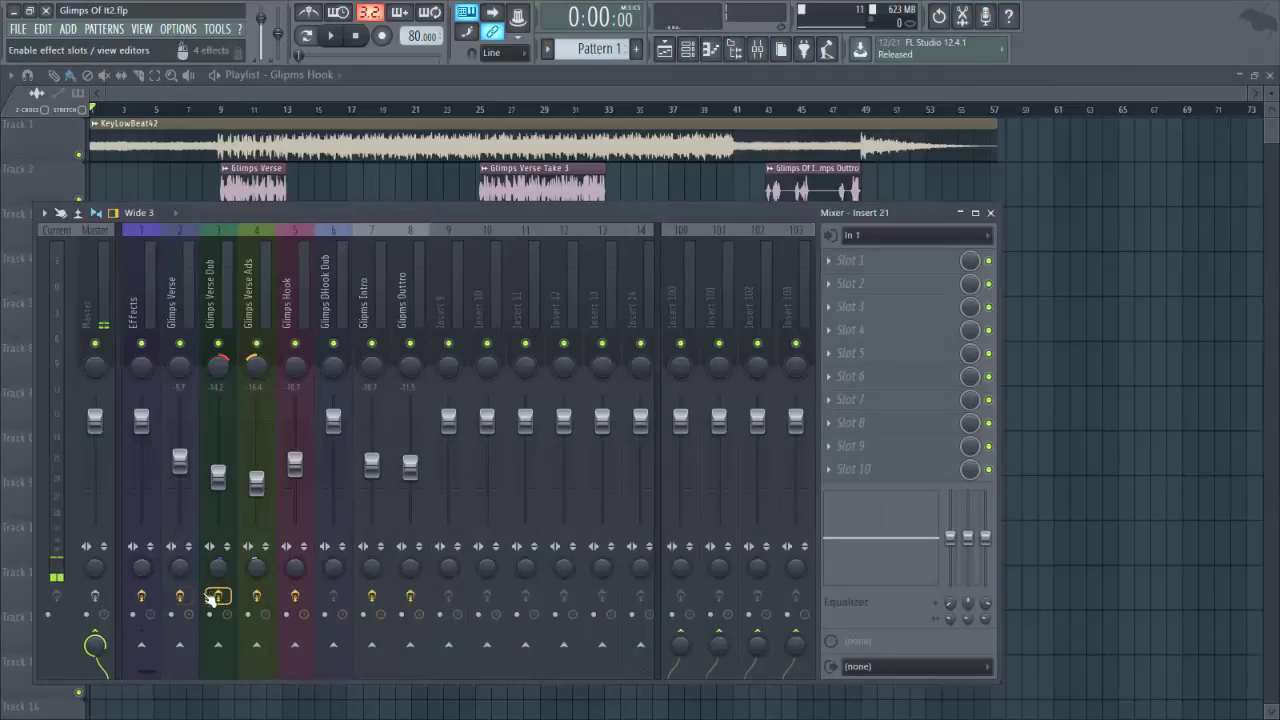
click(218, 597)
click(256, 597)
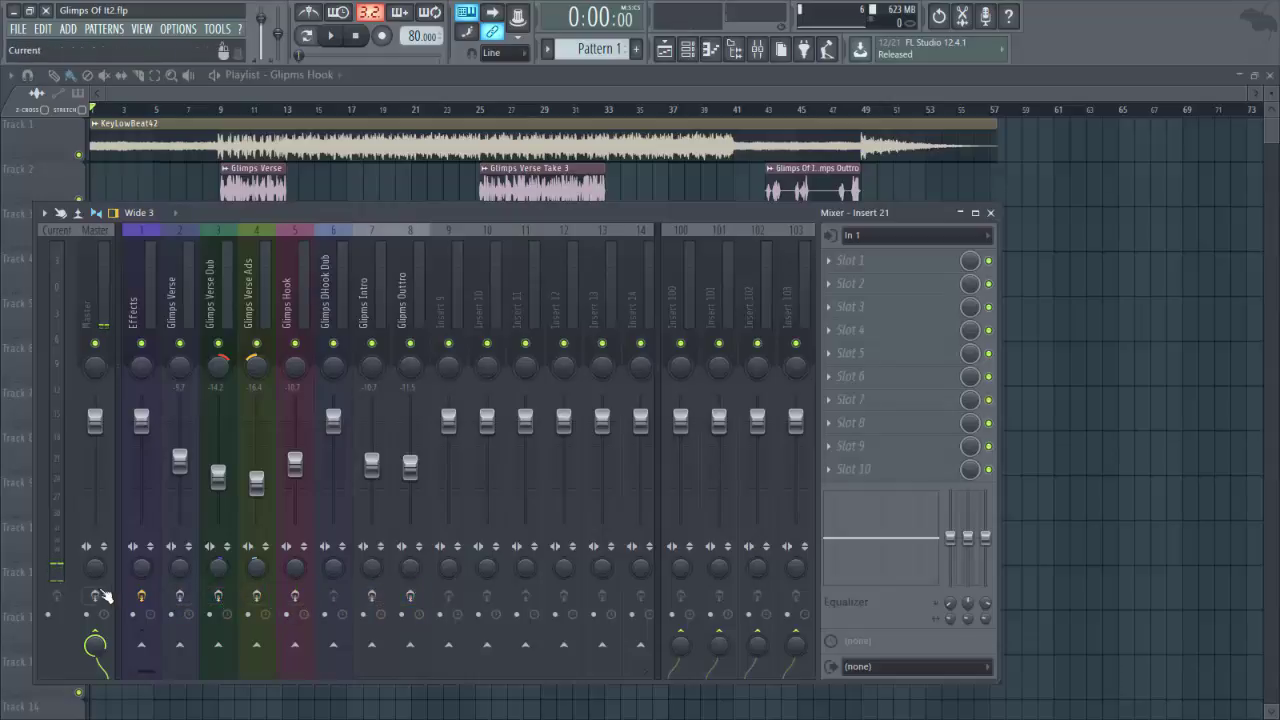
click(148, 597)
Mute the Beat track on mixer insert 15
scroll(565, 300, down, 12)
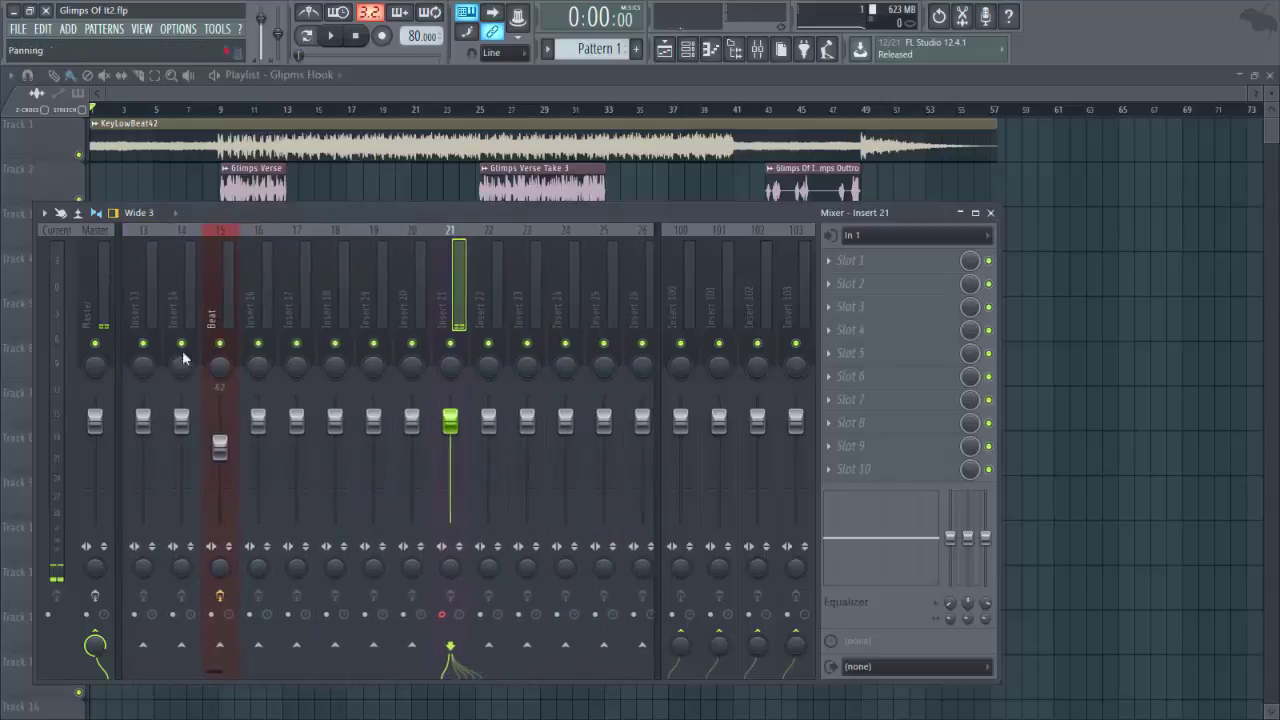
click(219, 345)
scroll(220, 315, up, 12)
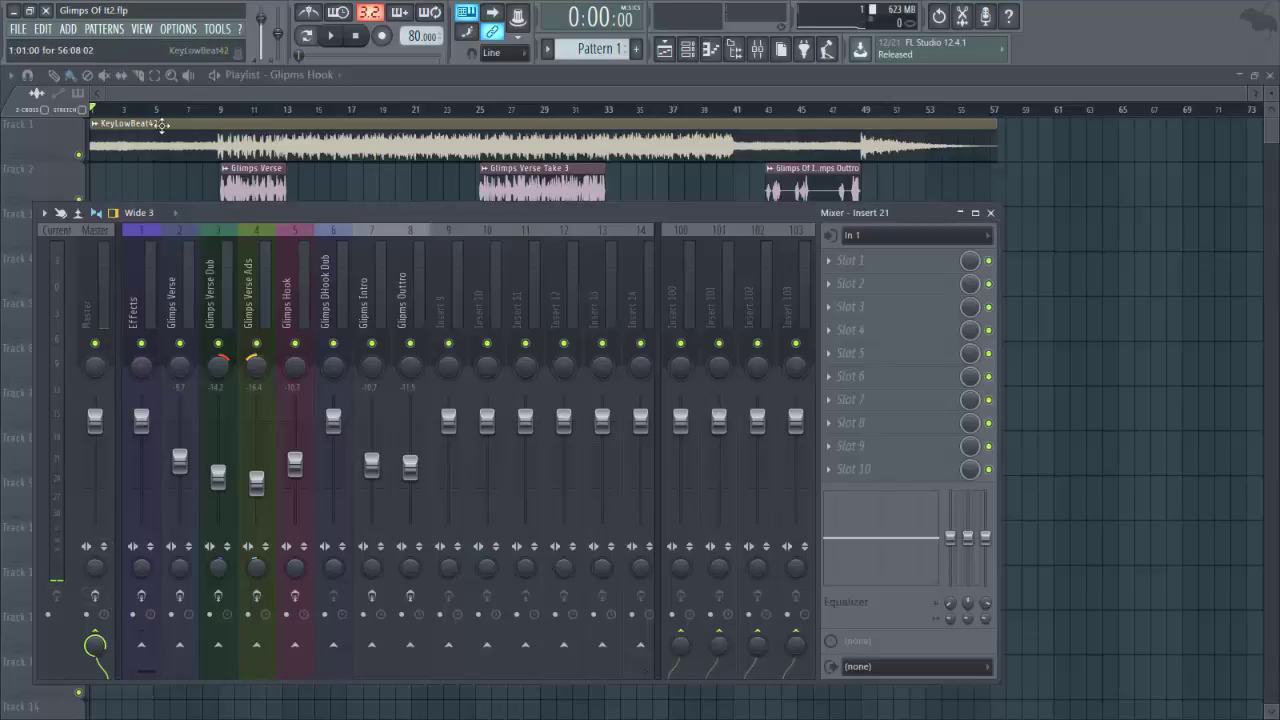
Play the dry vocals from the song's beginning with the mixer collapsed and moved clear of the clips, and stop playback
key(space)
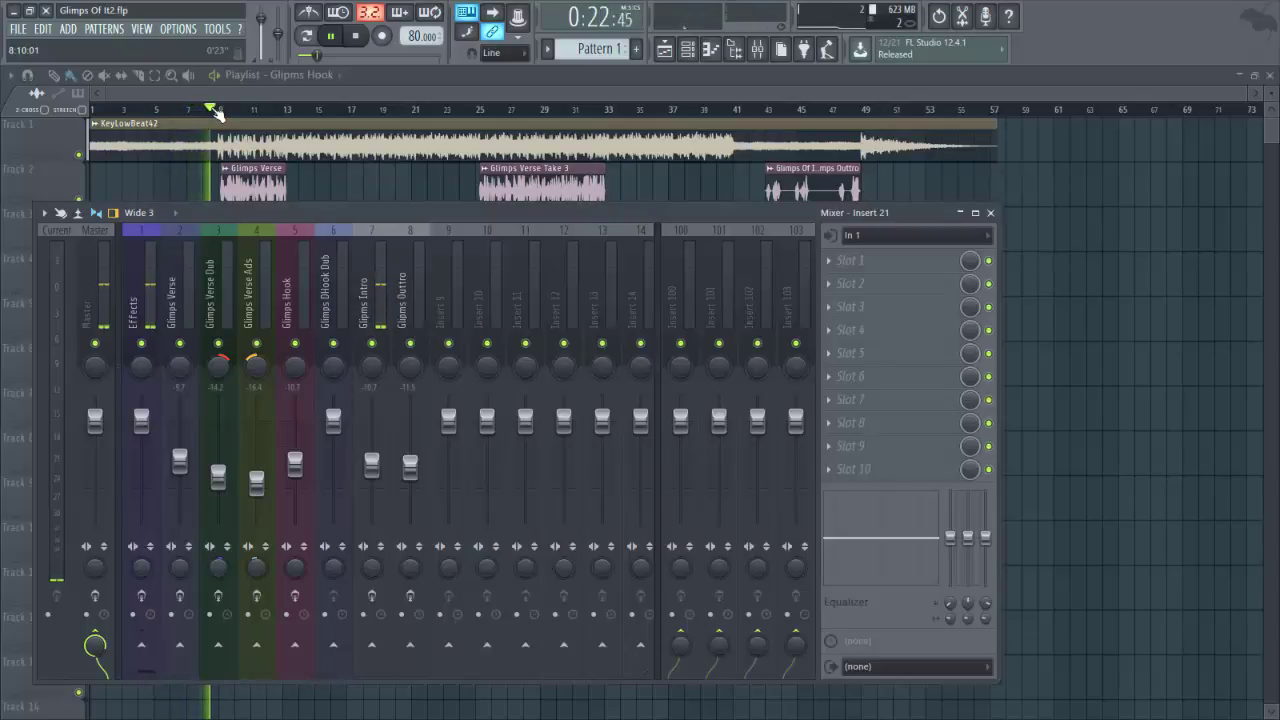
click(960, 213)
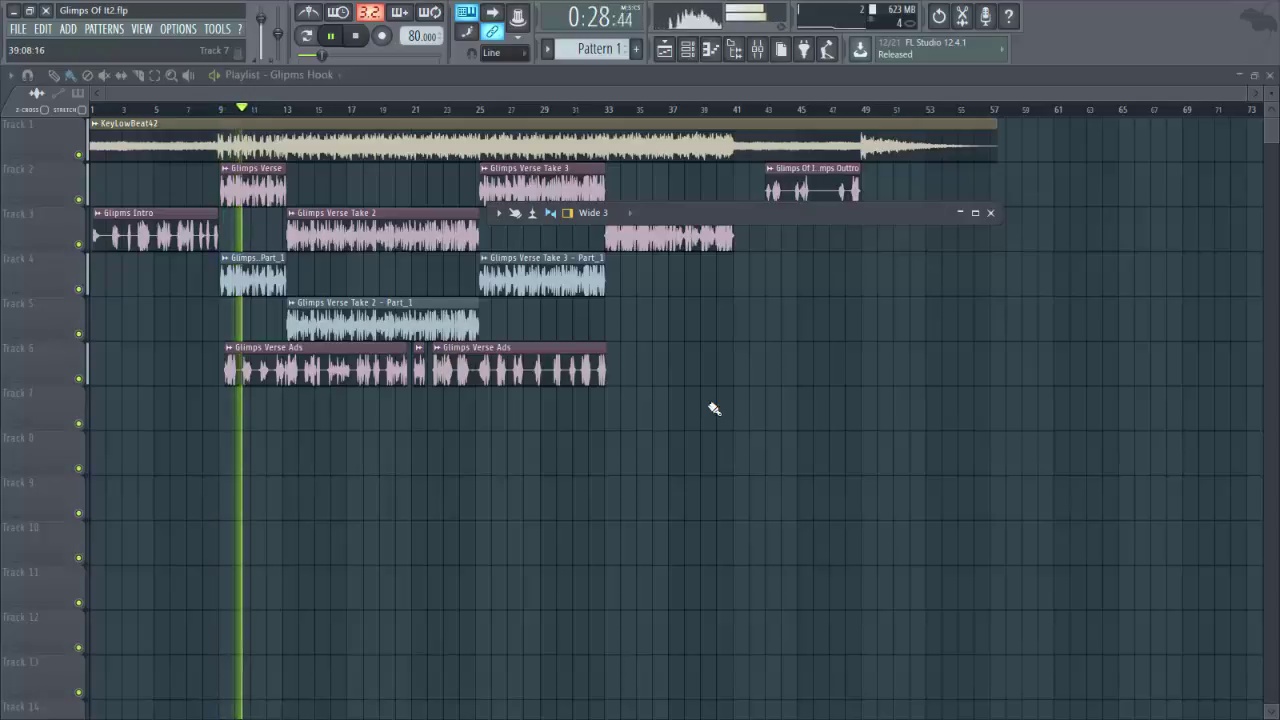
drag(796, 212, 932, 334)
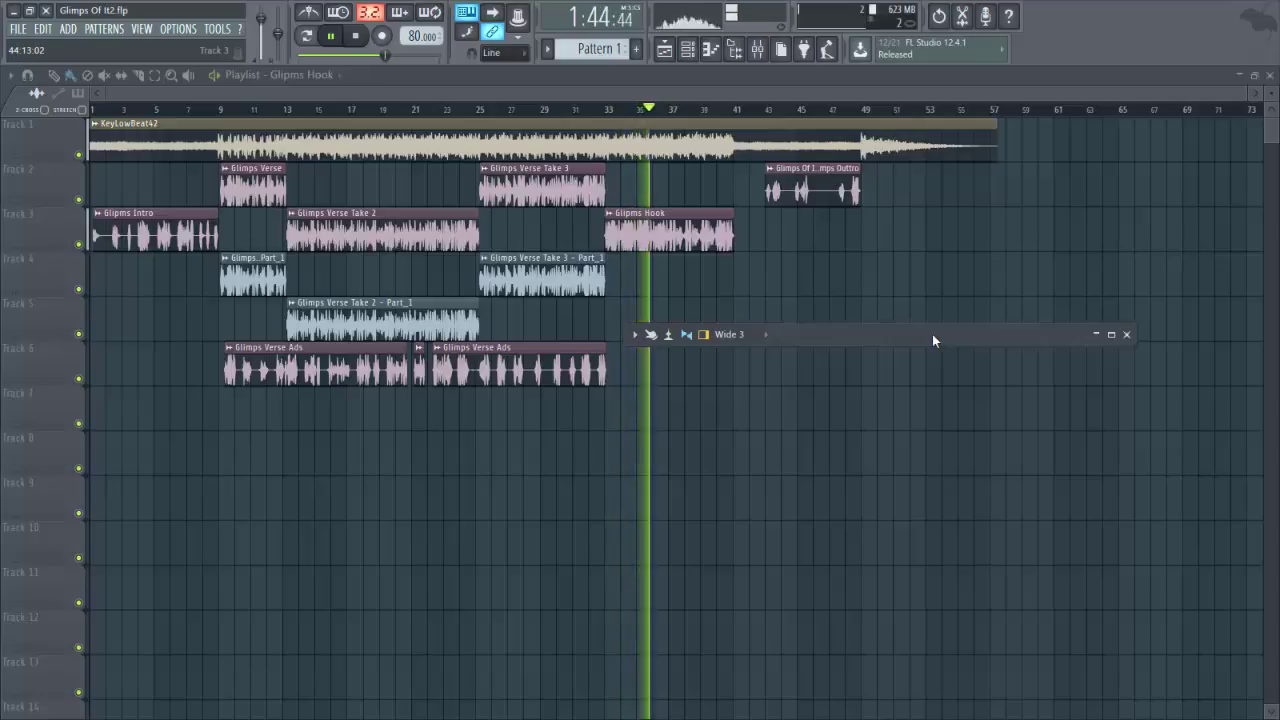
key(space)
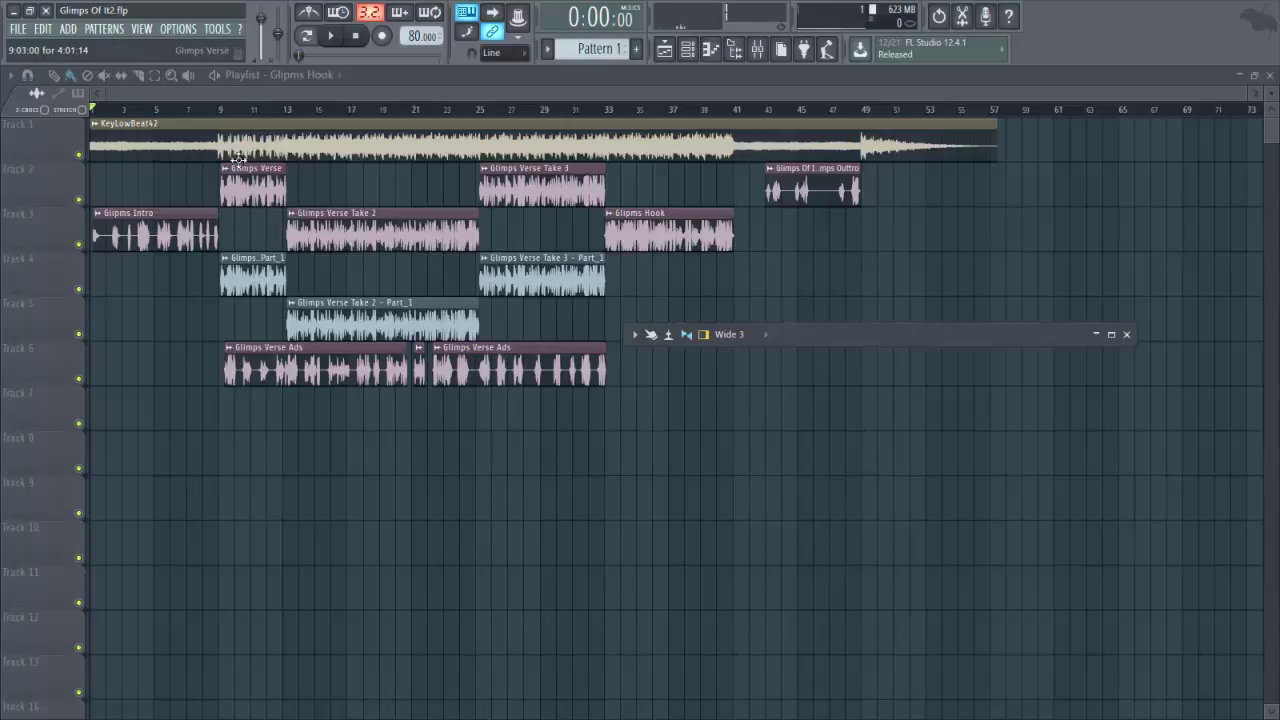
Solo playlist Track 6, audition the verse ad-libs from between bars 10 and 11, and unsolo the track
scroll(249, 110, up, 1)
scroll(249, 113, up, 3)
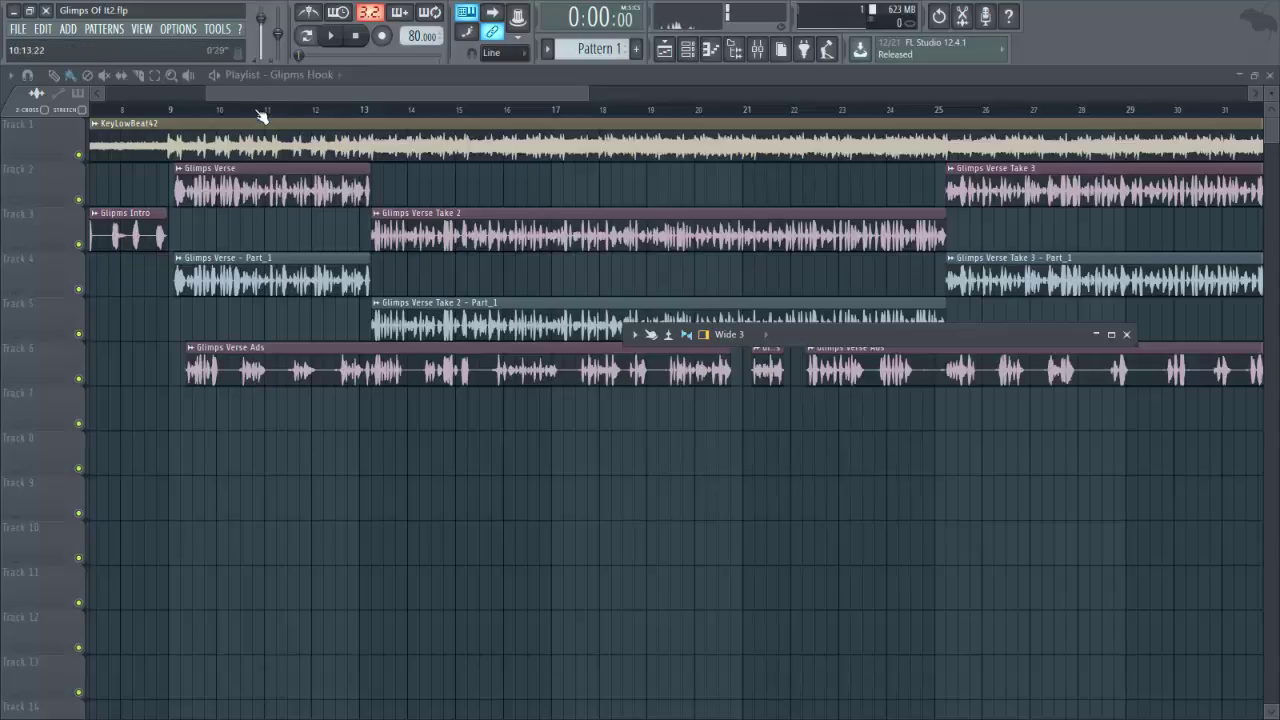
click(252, 110)
right_click(79, 379)
key(space)
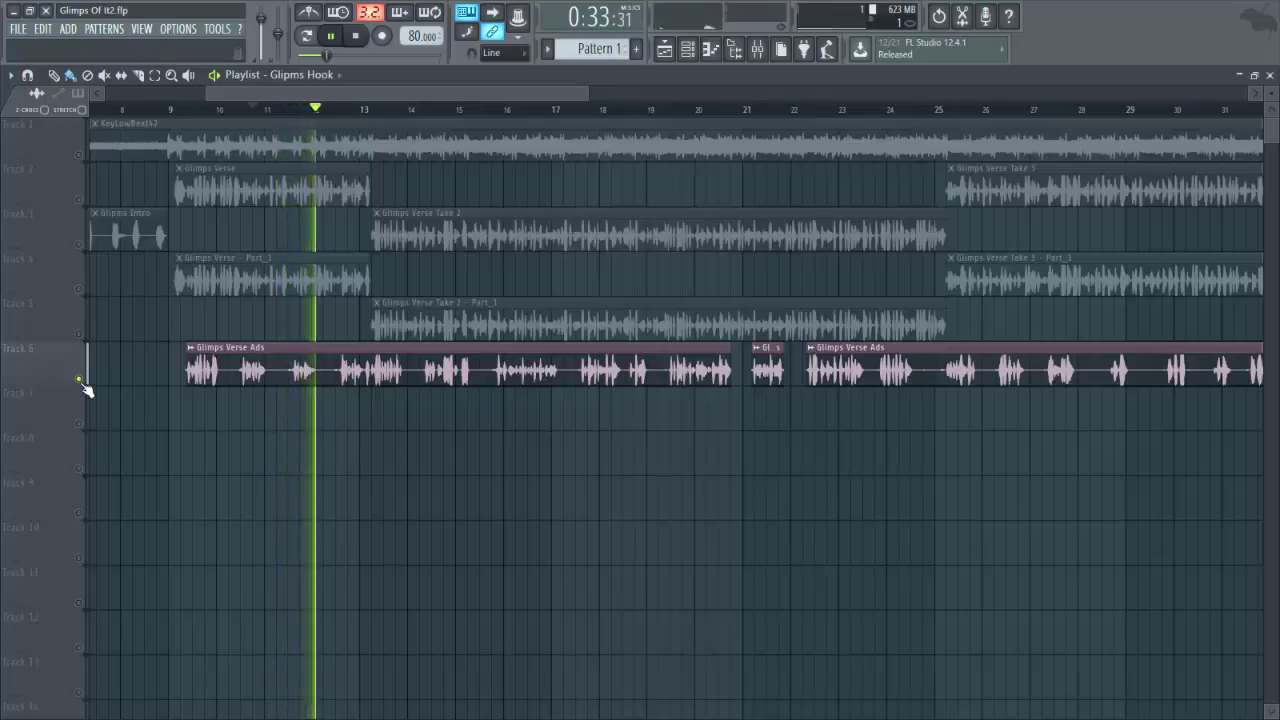
key(space)
right_click(79, 379)
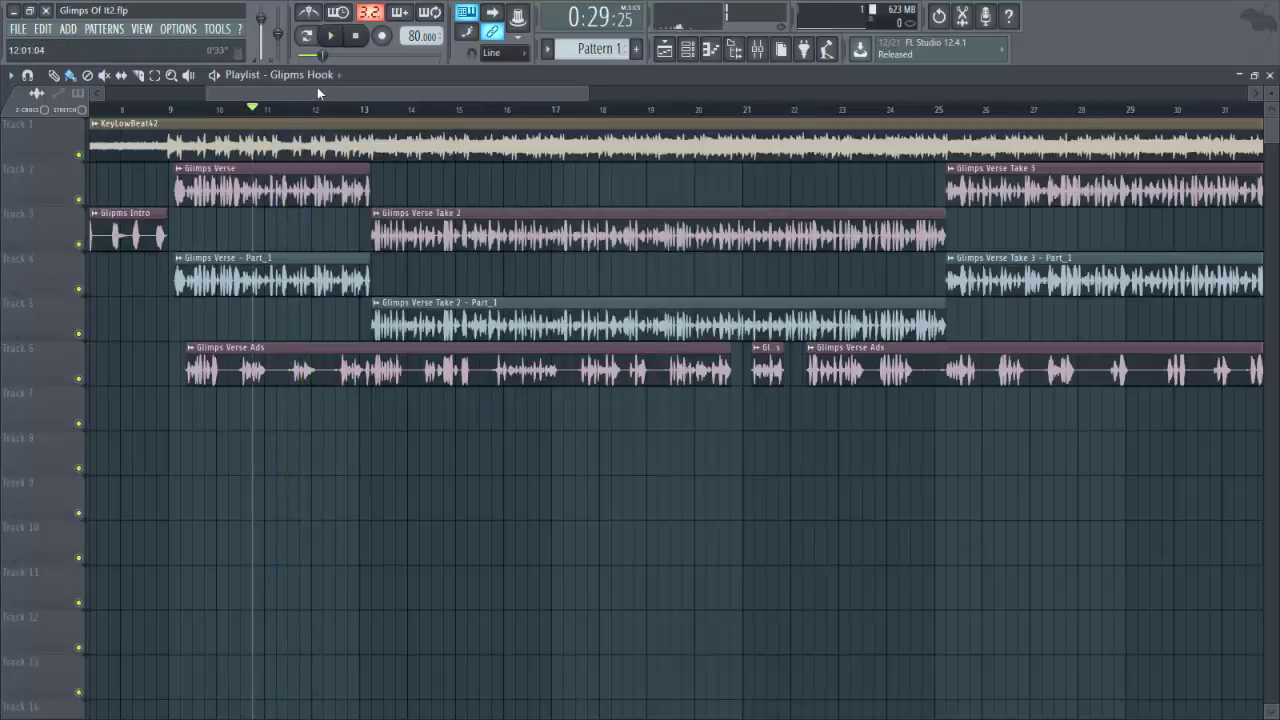
drag(318, 92, 615, 178)
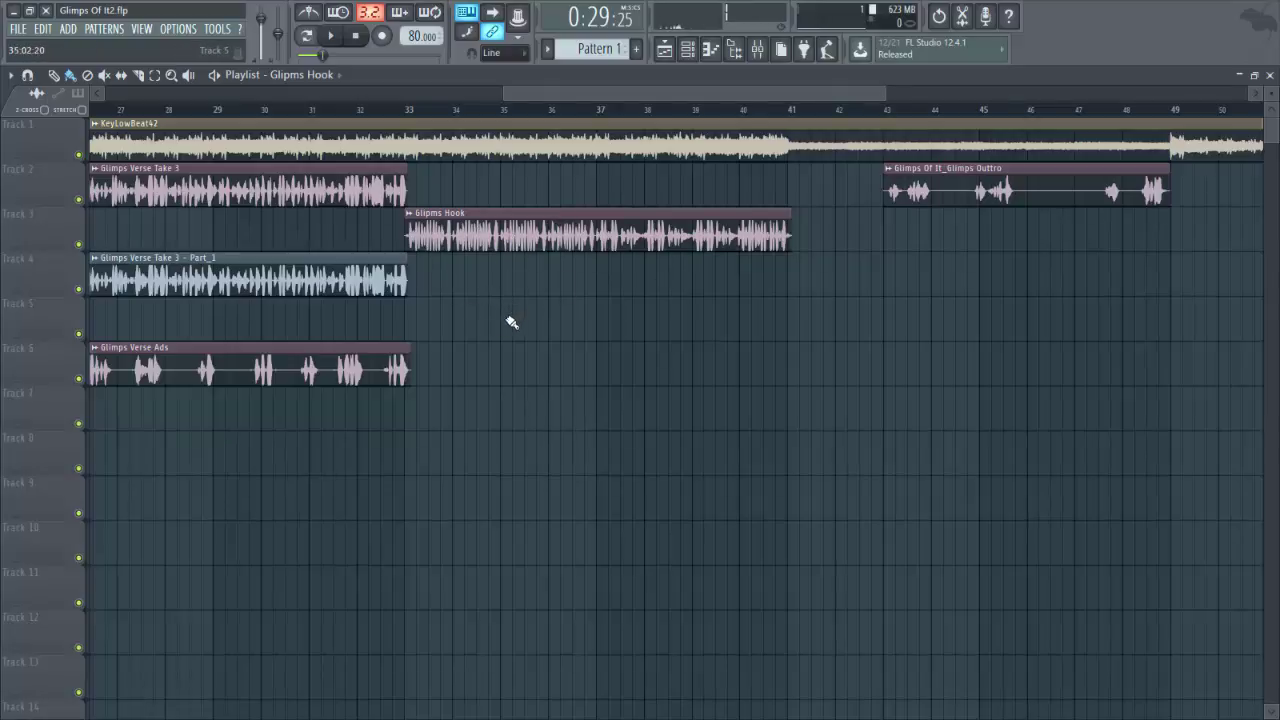
drag(637, 95, 687, 95)
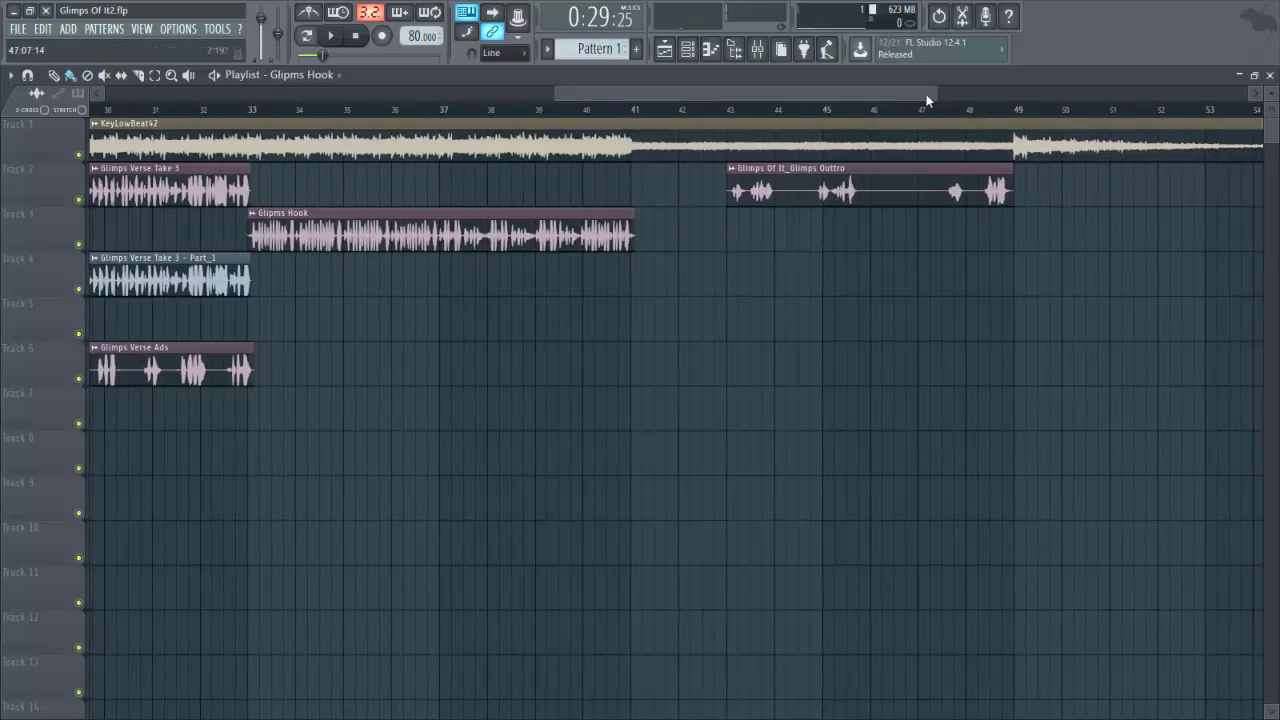
drag(879, 94, 331, 98)
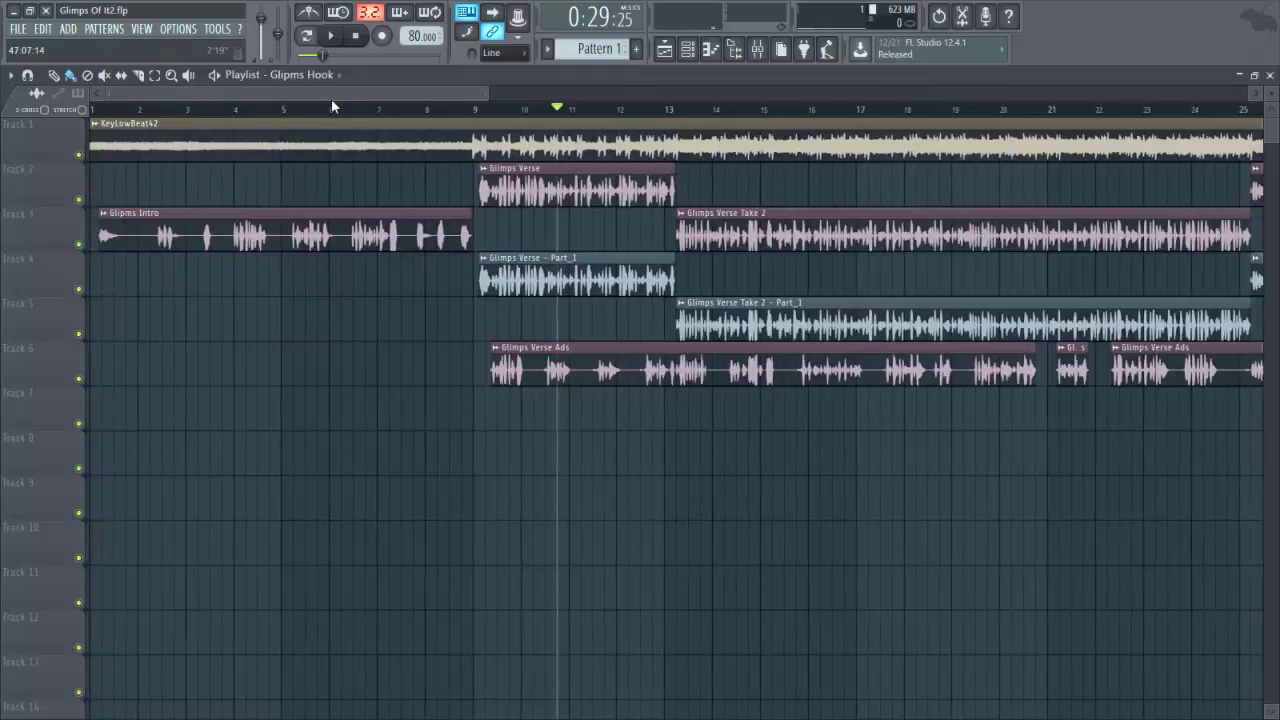
scroll(332, 99, down, 2)
scroll(334, 107, down, 5)
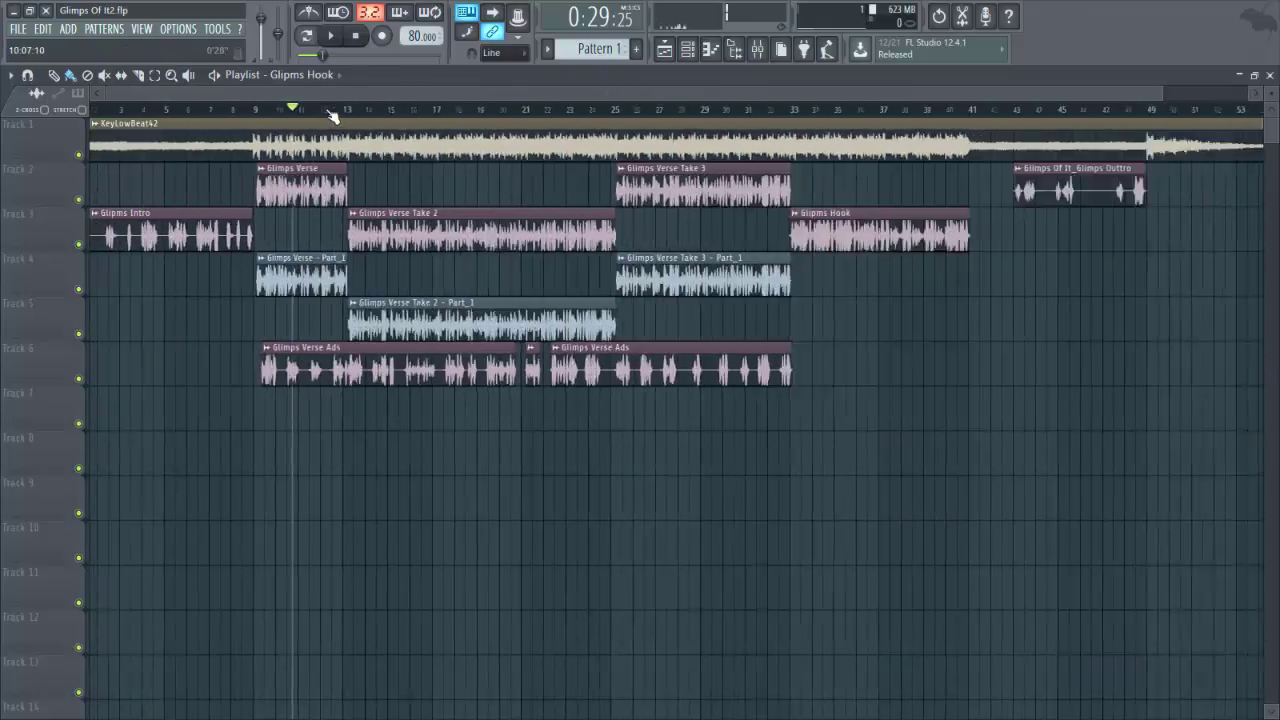
Expand the mixer window, widen it until inserts 1 to 18 are visible, and move it higher over the playlist
click(758, 58)
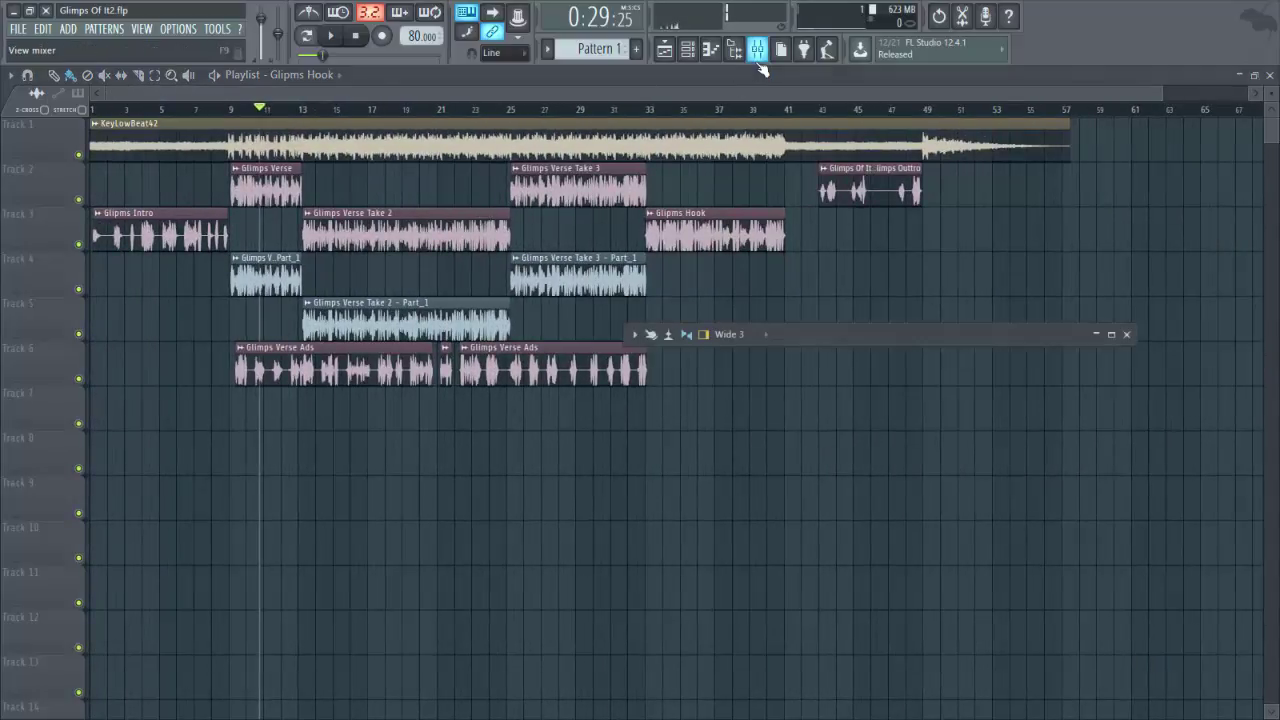
click(1110, 336)
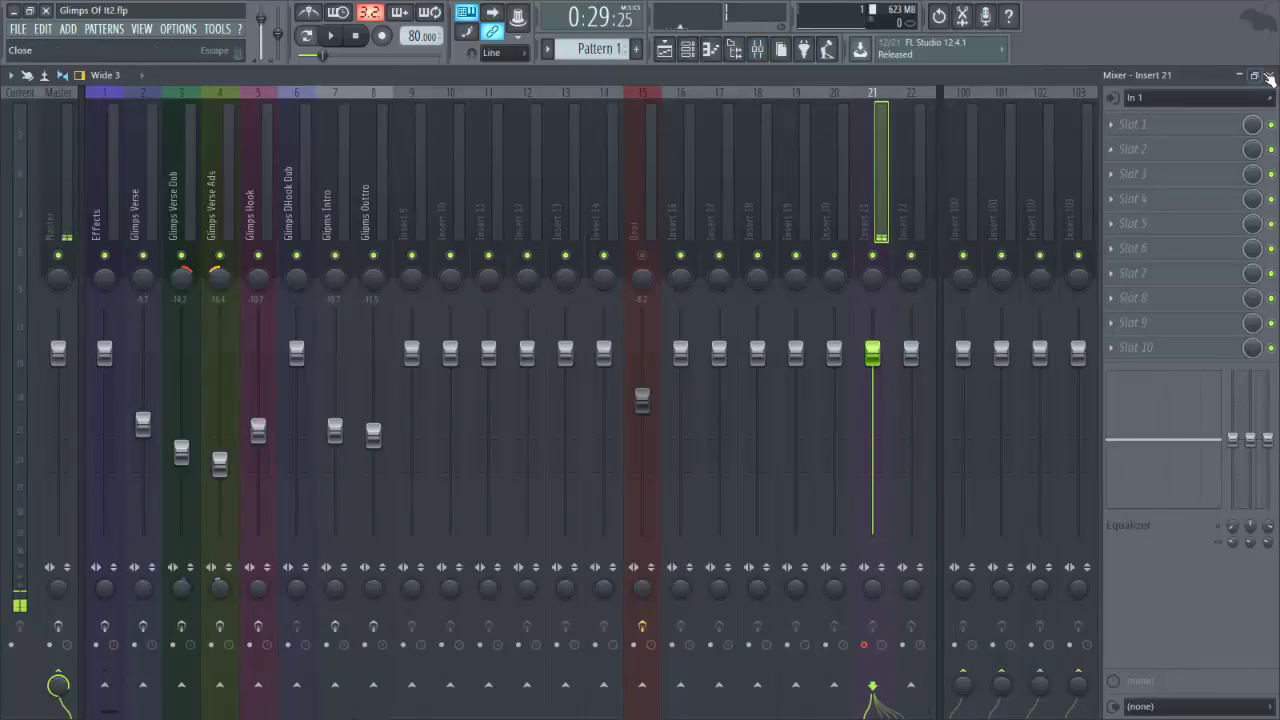
click(1263, 80)
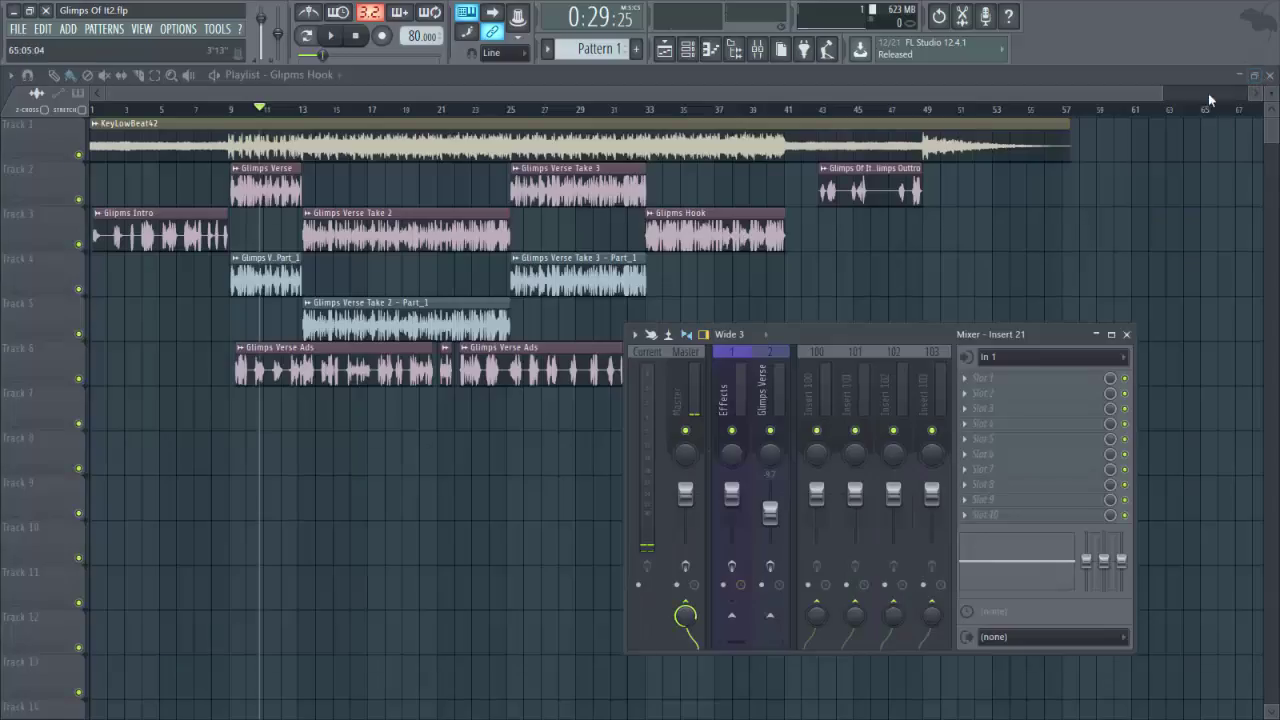
click(1118, 336)
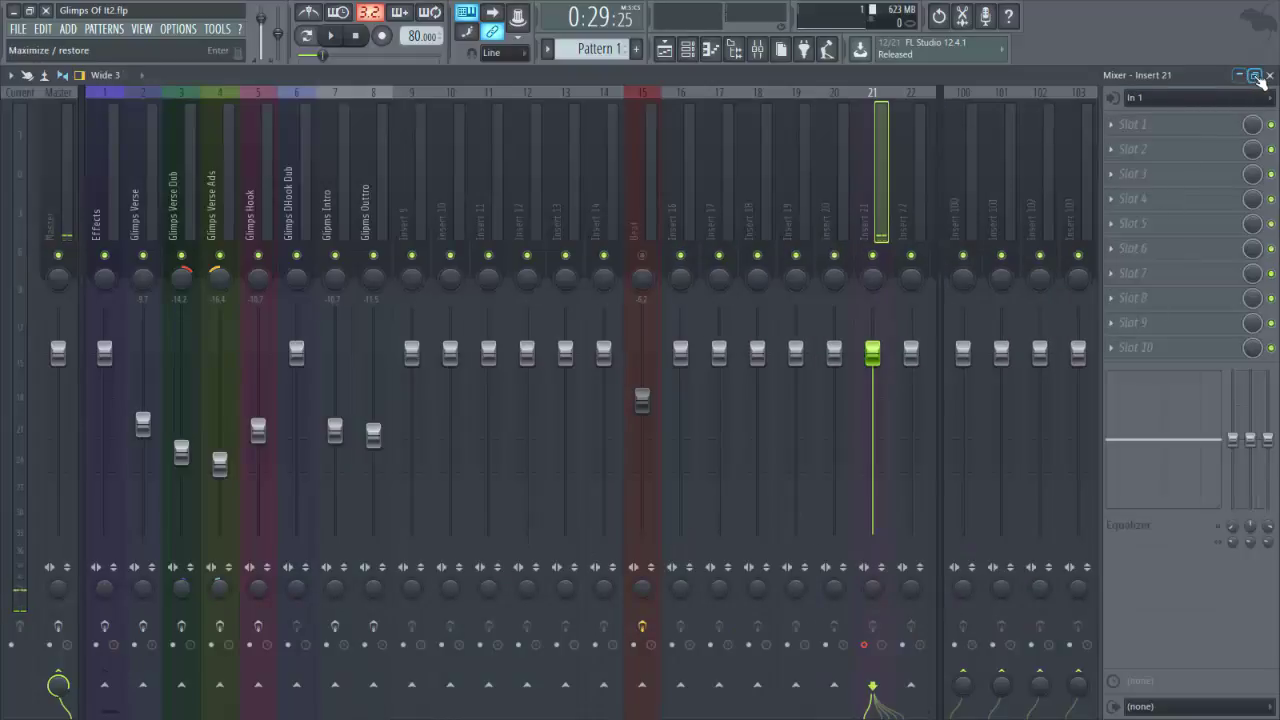
click(1259, 80)
drag(625, 431, 4, 433)
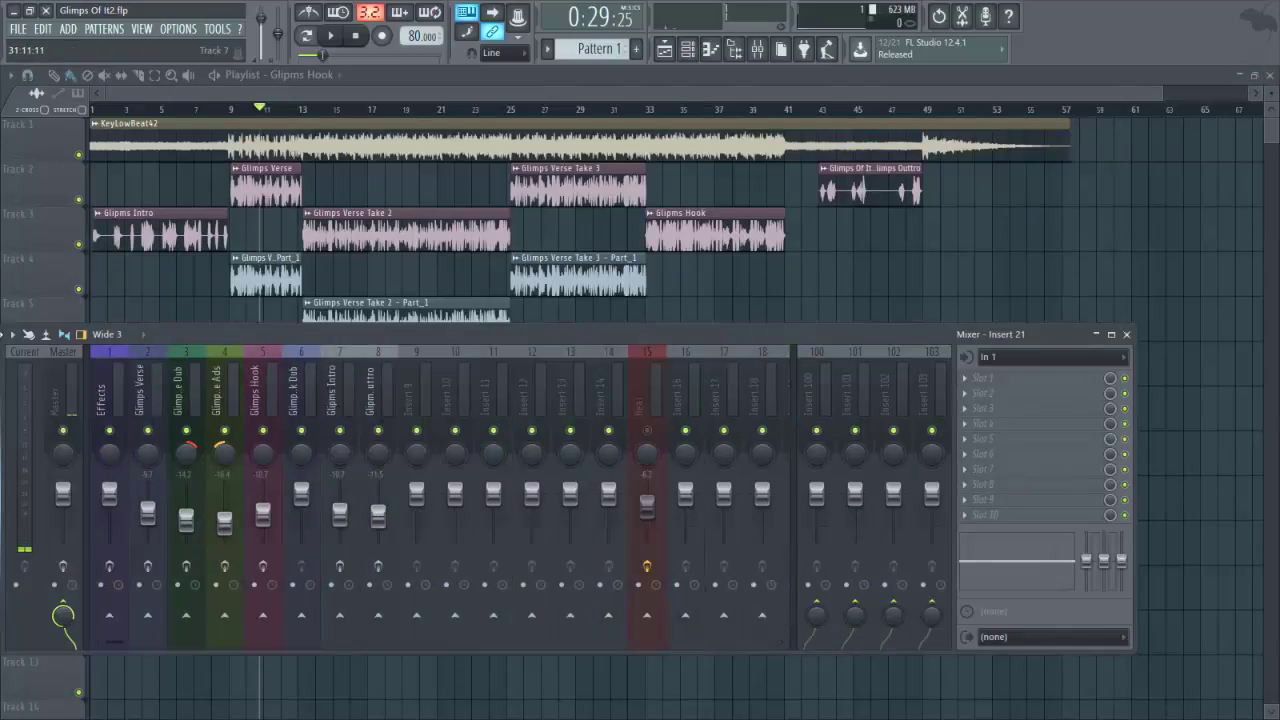
drag(726, 323, 618, 128)
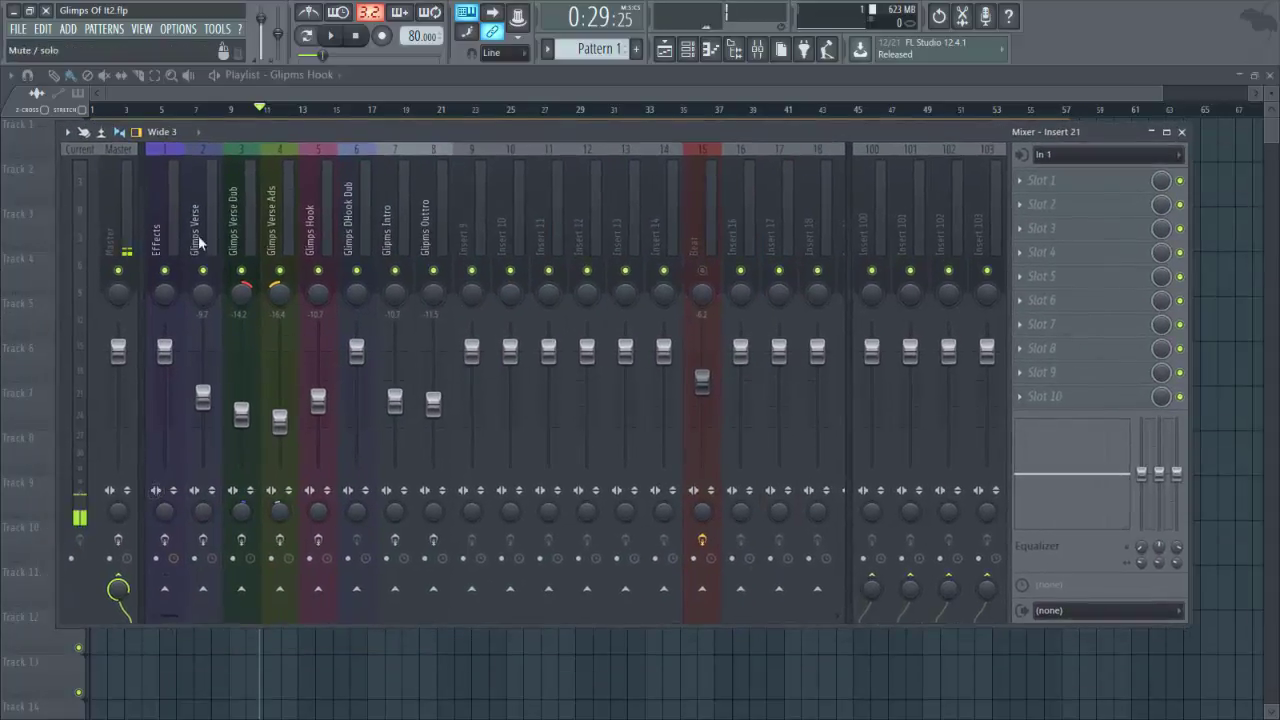
View the FabFilter Pro-Q 2 curve on the Effects mixer track and return to the mixer
click(158, 222)
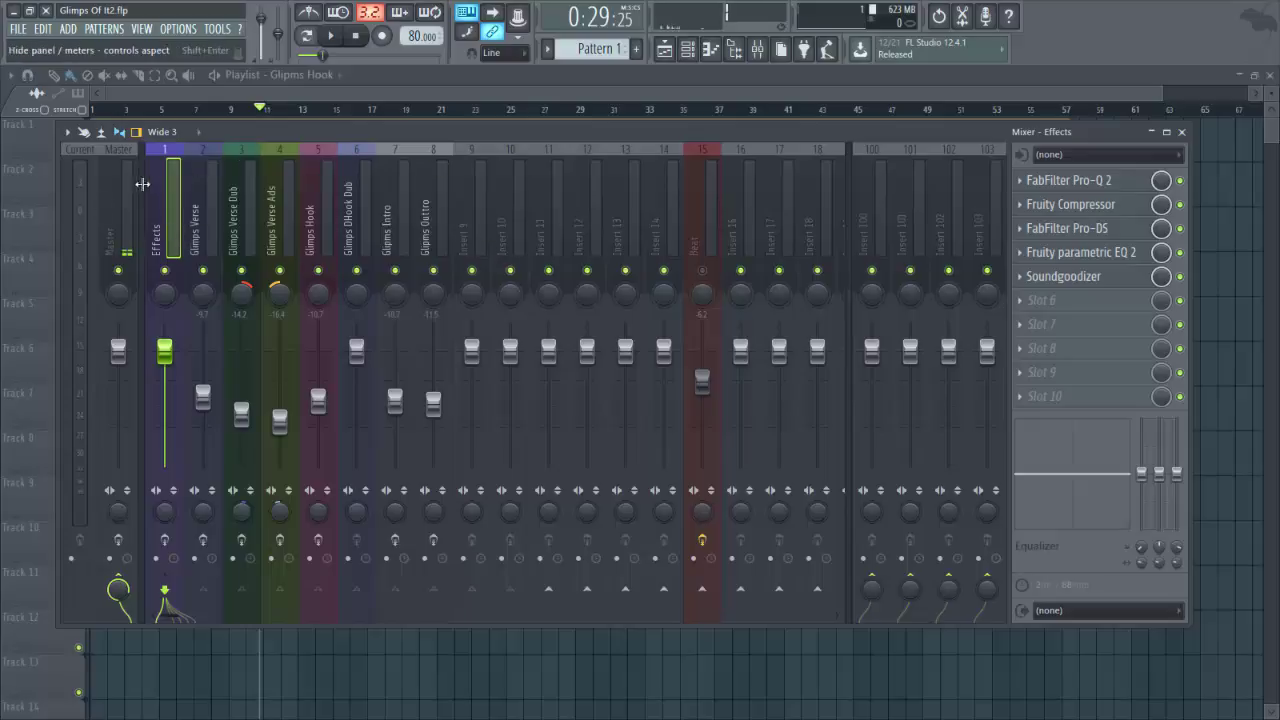
click(1083, 189)
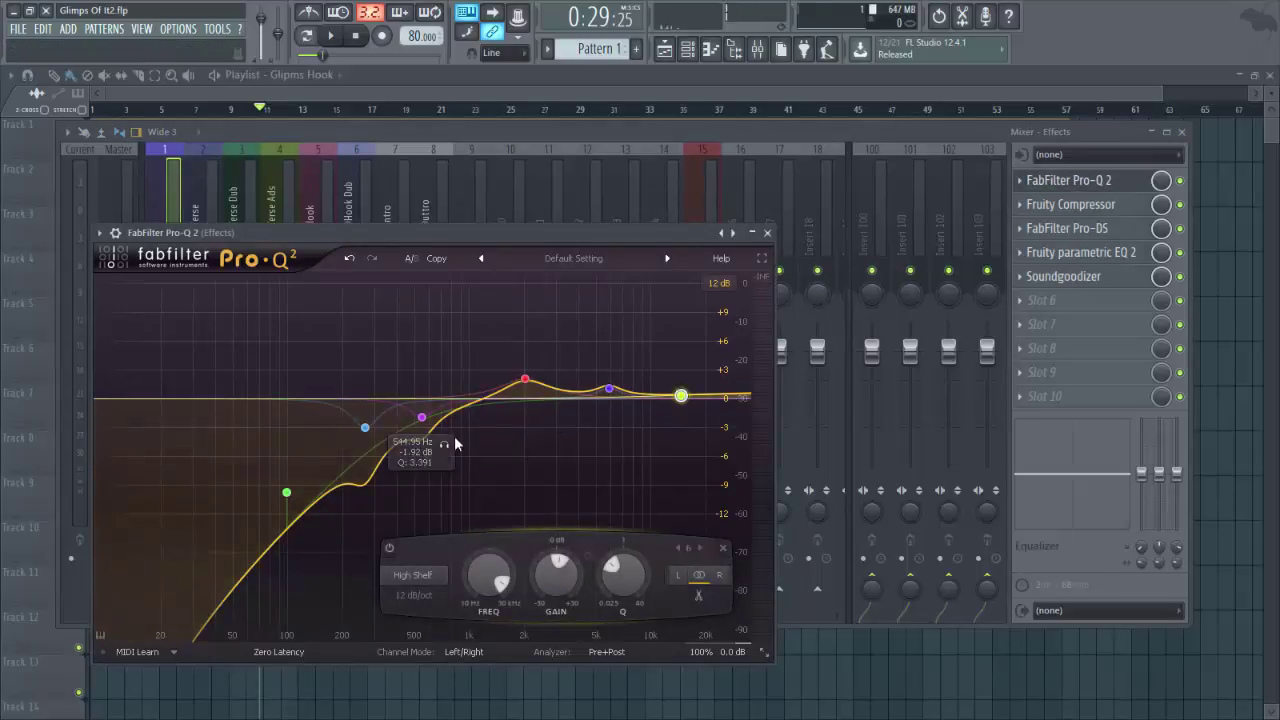
click(833, 127)
Enable the Effects track's effect slots with only FabFilter Pro-Q 2 active, bypassing its other four plugins, and open Pro-Q 2
click(165, 540)
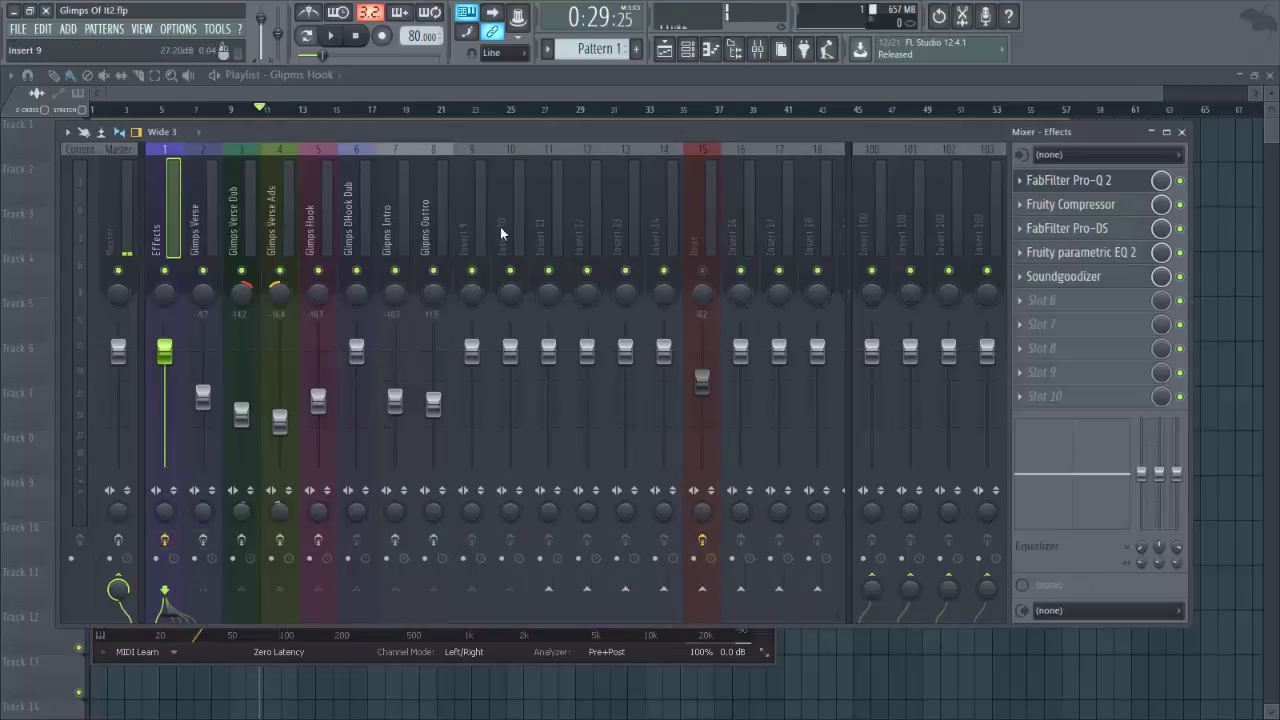
click(1180, 205)
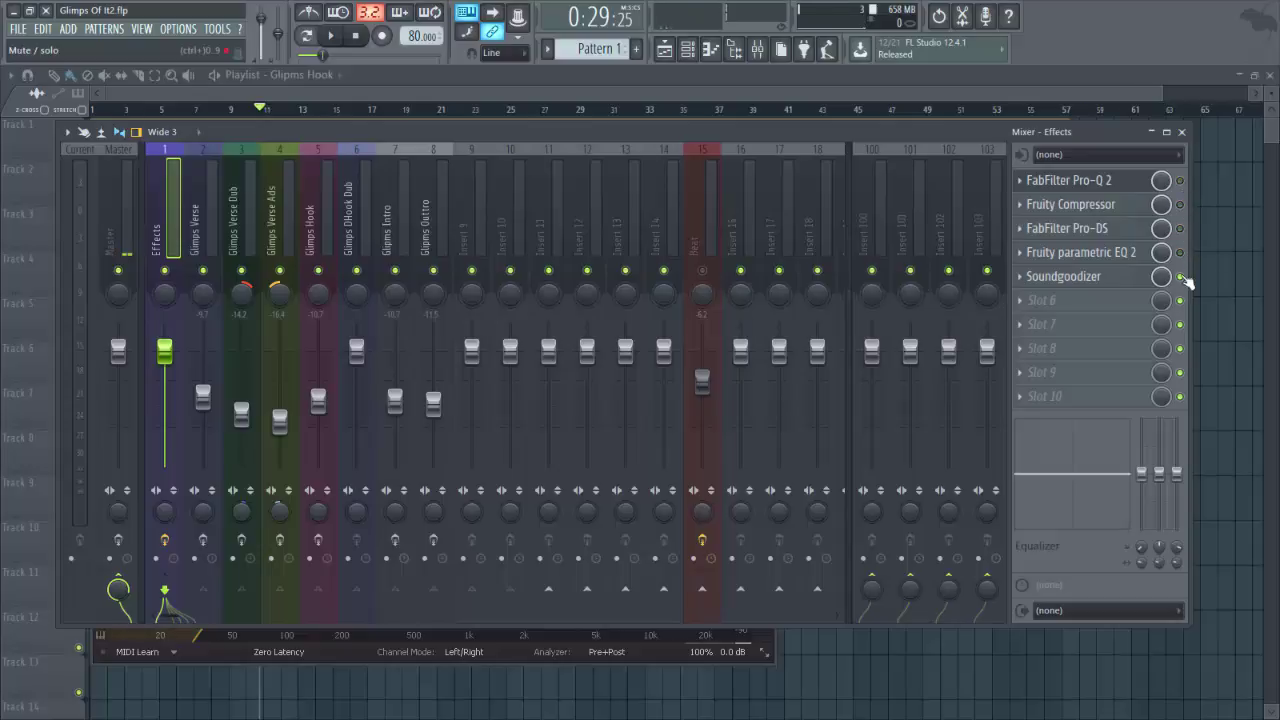
click(1180, 277)
click(1180, 181)
click(1107, 181)
click(1107, 181)
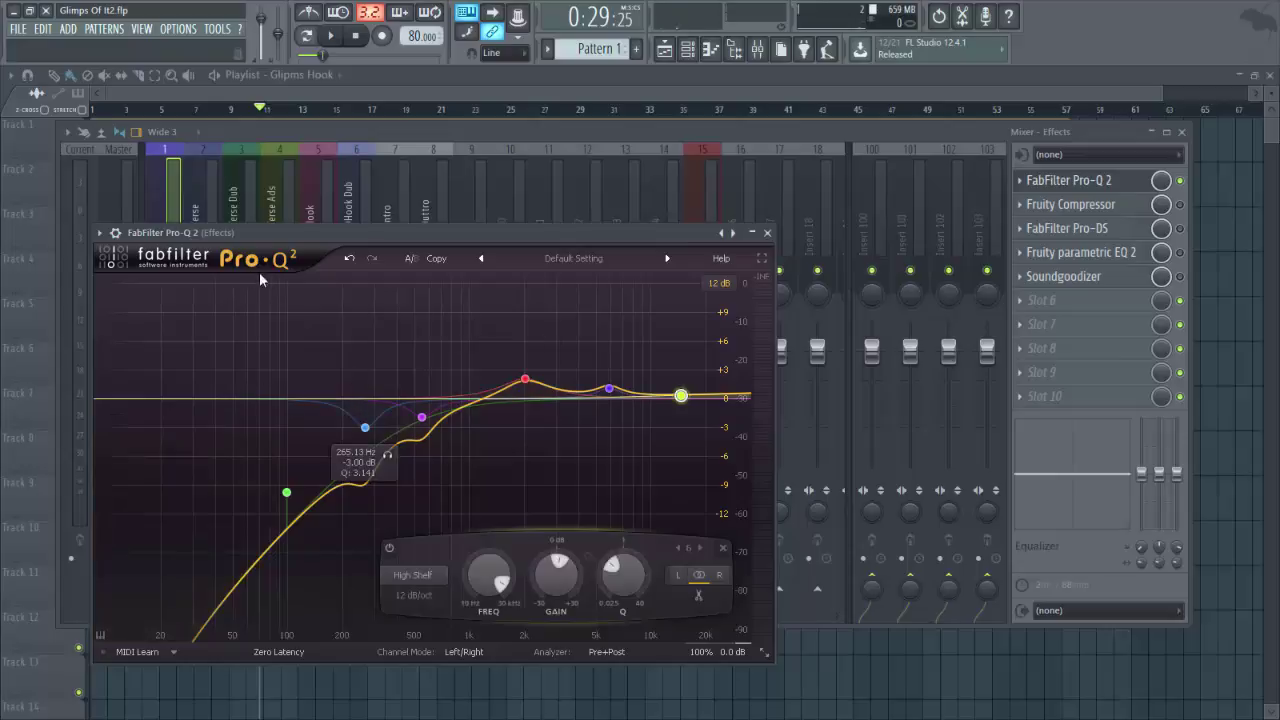
Set the song position to the start of bar 9 in the playlist and bring the mixer back up
click(266, 84)
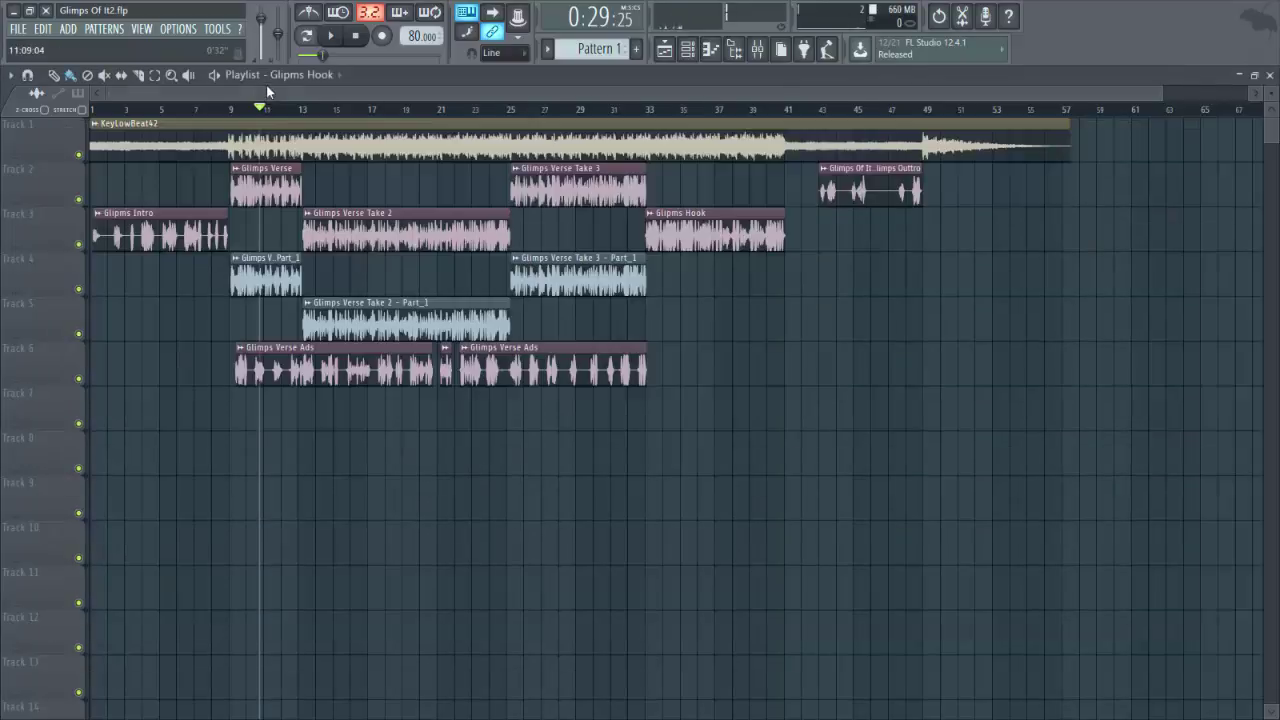
click(229, 112)
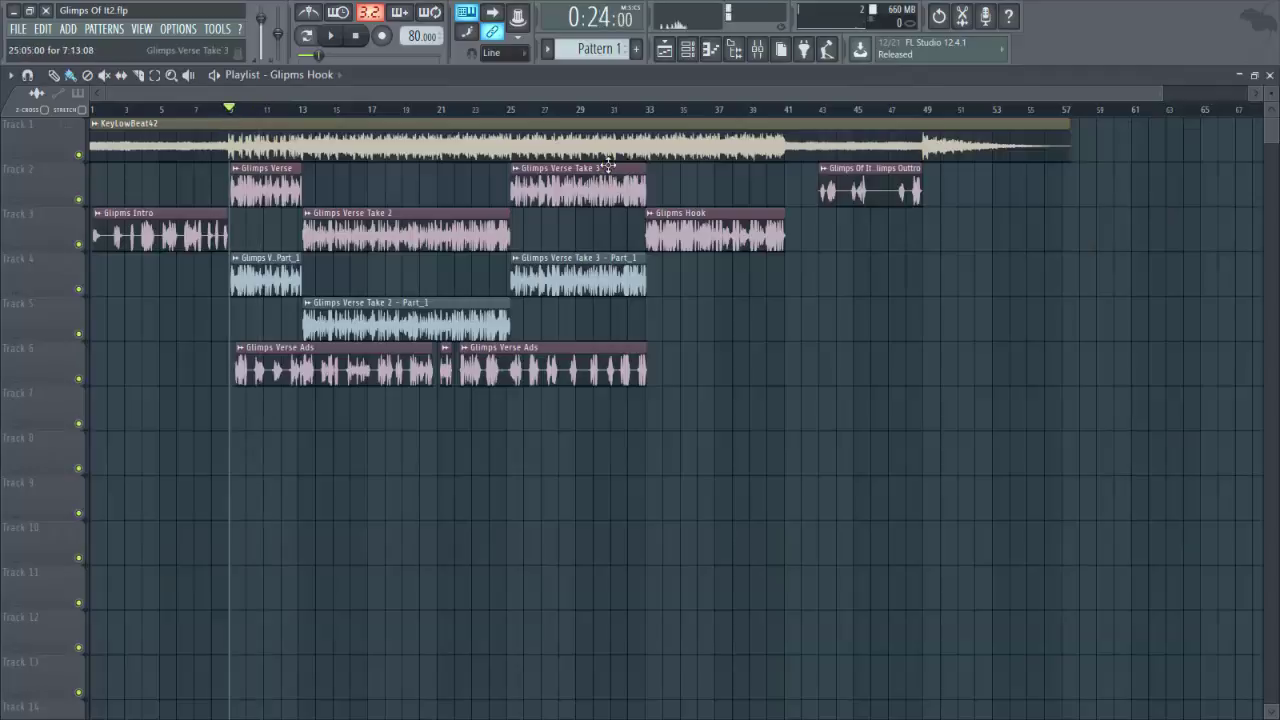
click(757, 48)
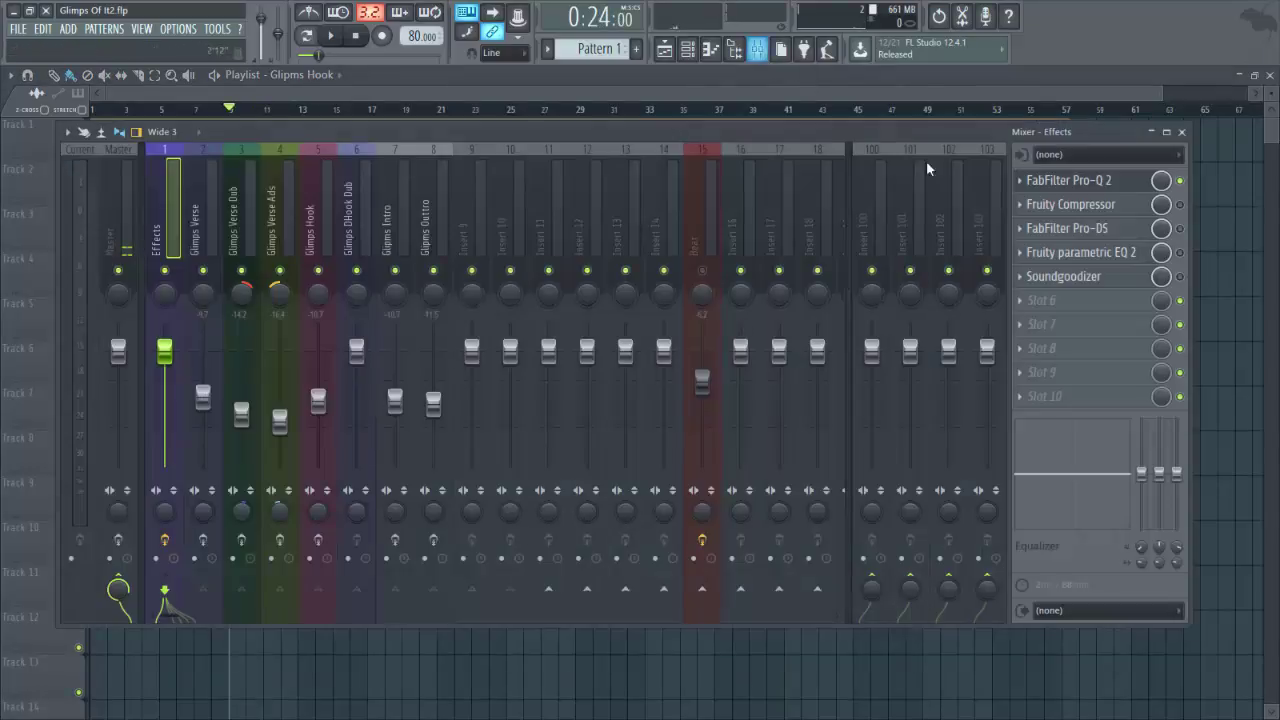
Examine the plugin chains and routing of the Effects, verse, dub, ads and hook tracks and the Master in the mixer
click(214, 256)
click(287, 246)
click(322, 241)
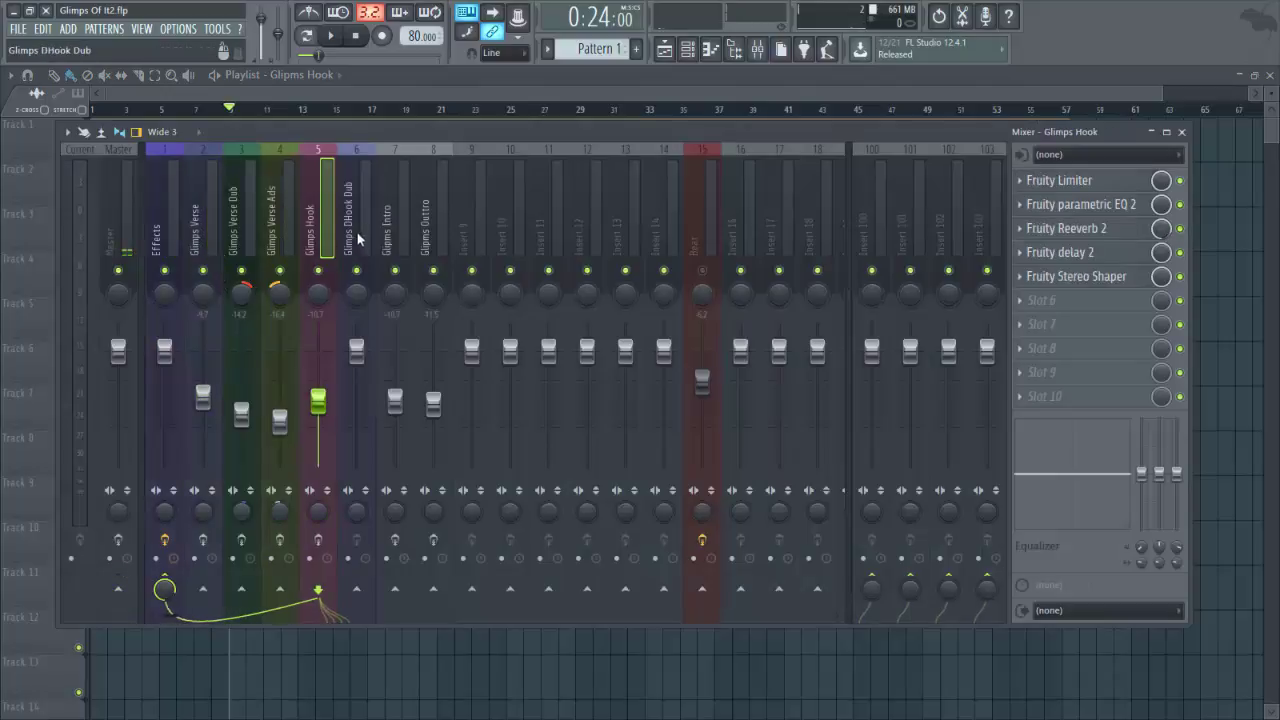
click(357, 232)
click(159, 250)
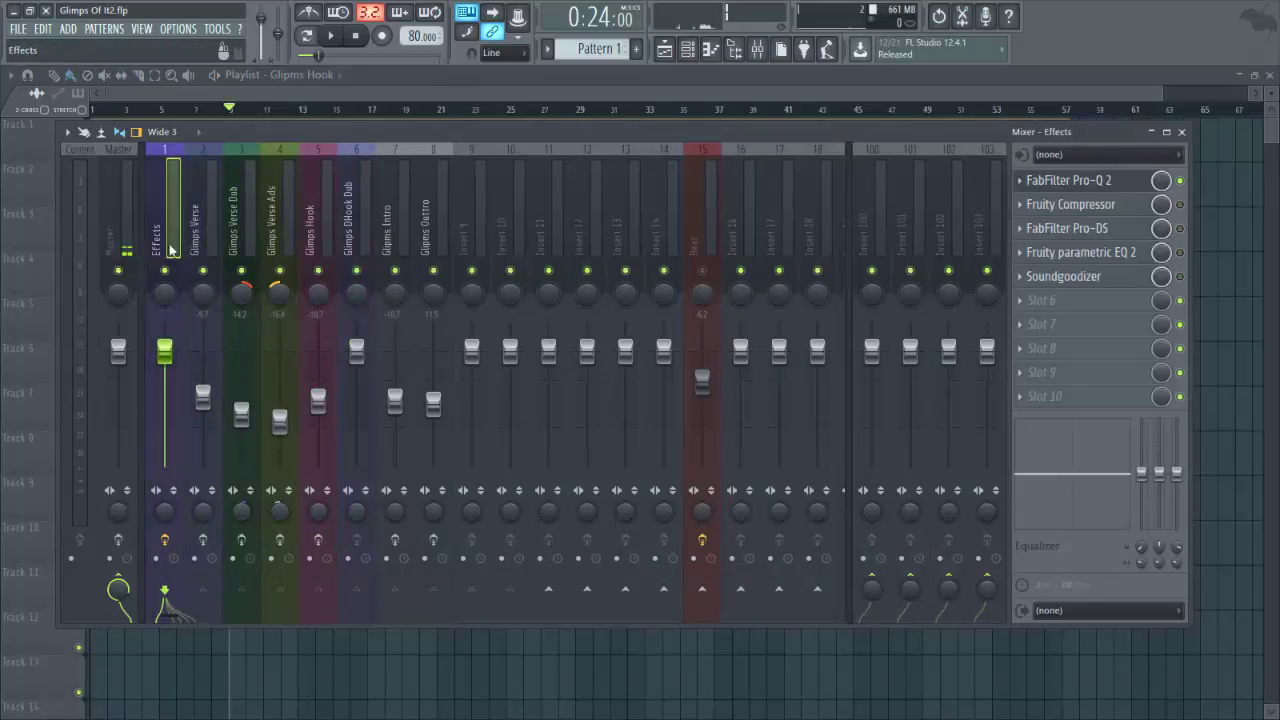
click(252, 232)
click(284, 230)
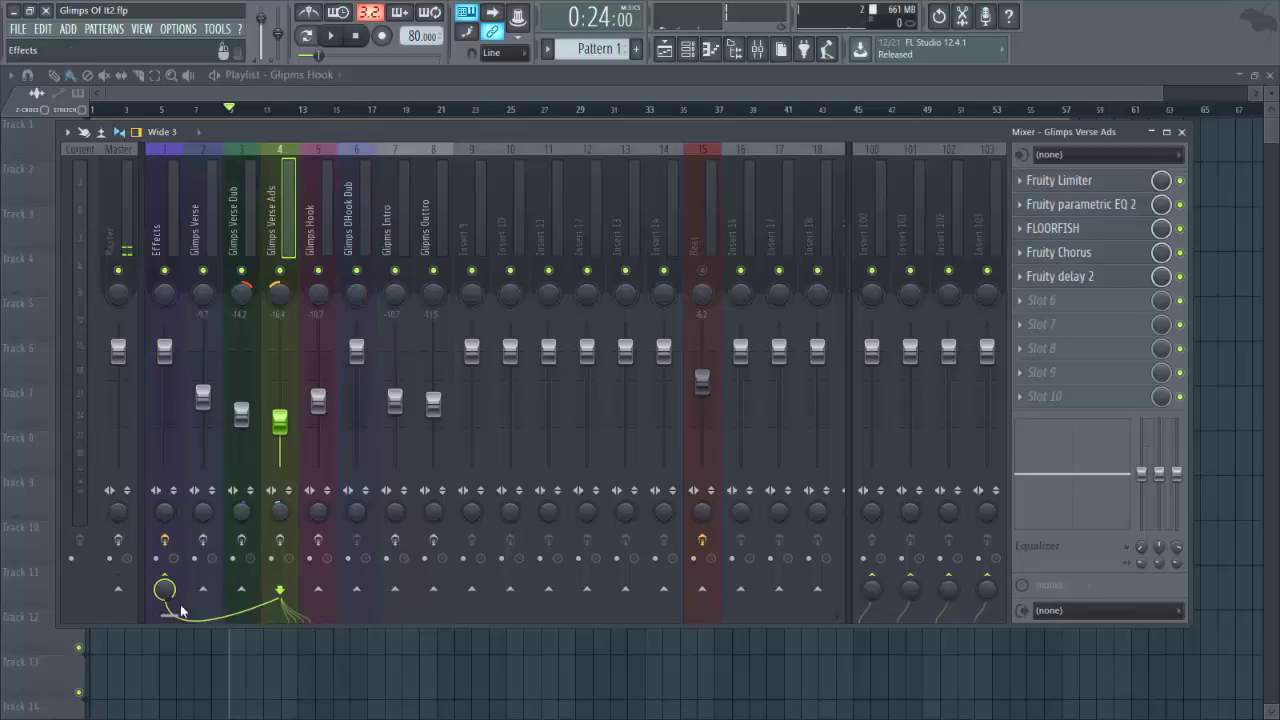
click(162, 275)
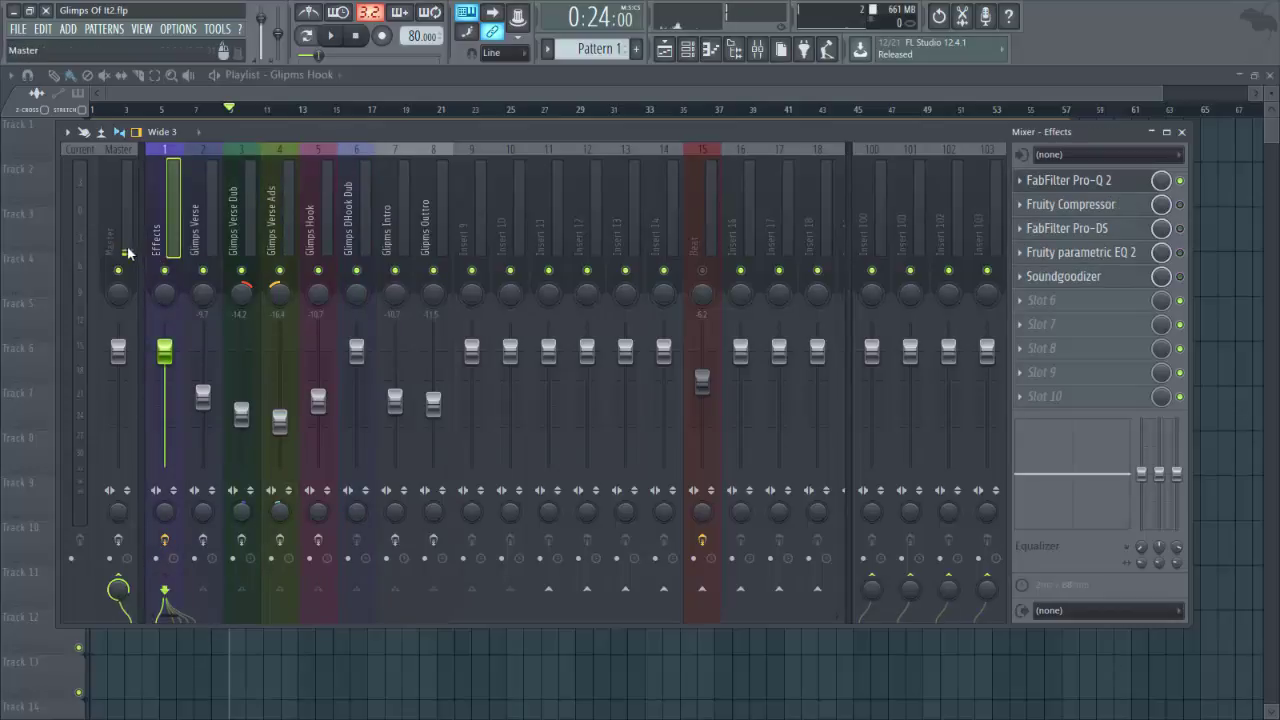
click(118, 252)
click(153, 238)
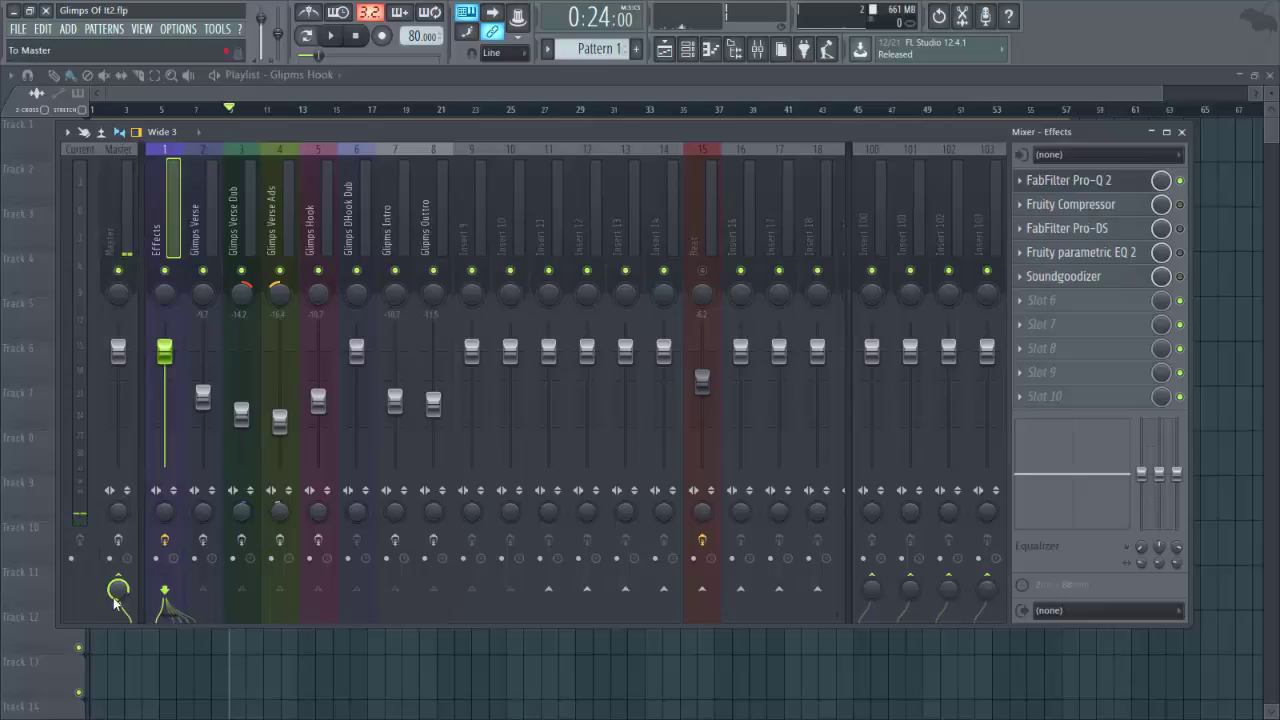
click(198, 251)
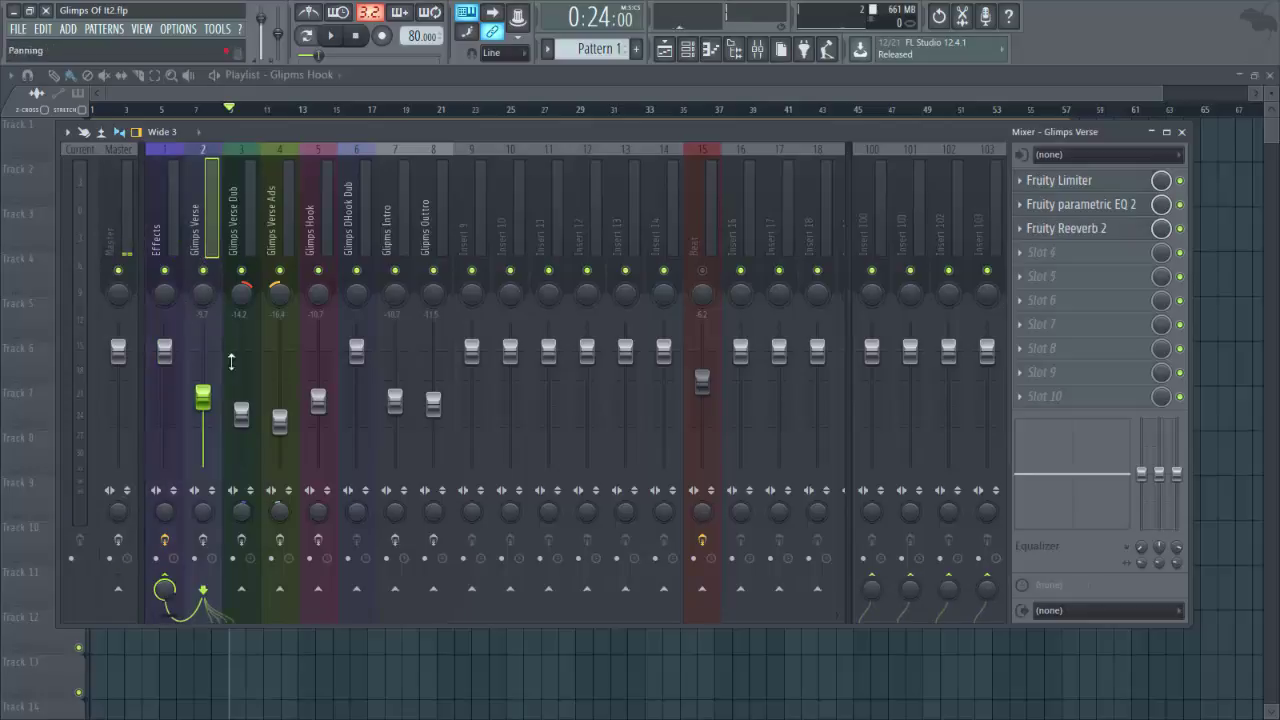
Play the song with the Effects track's FabFilter Pro-Q 2 open and solo its EQ bands to hear each one
click(163, 274)
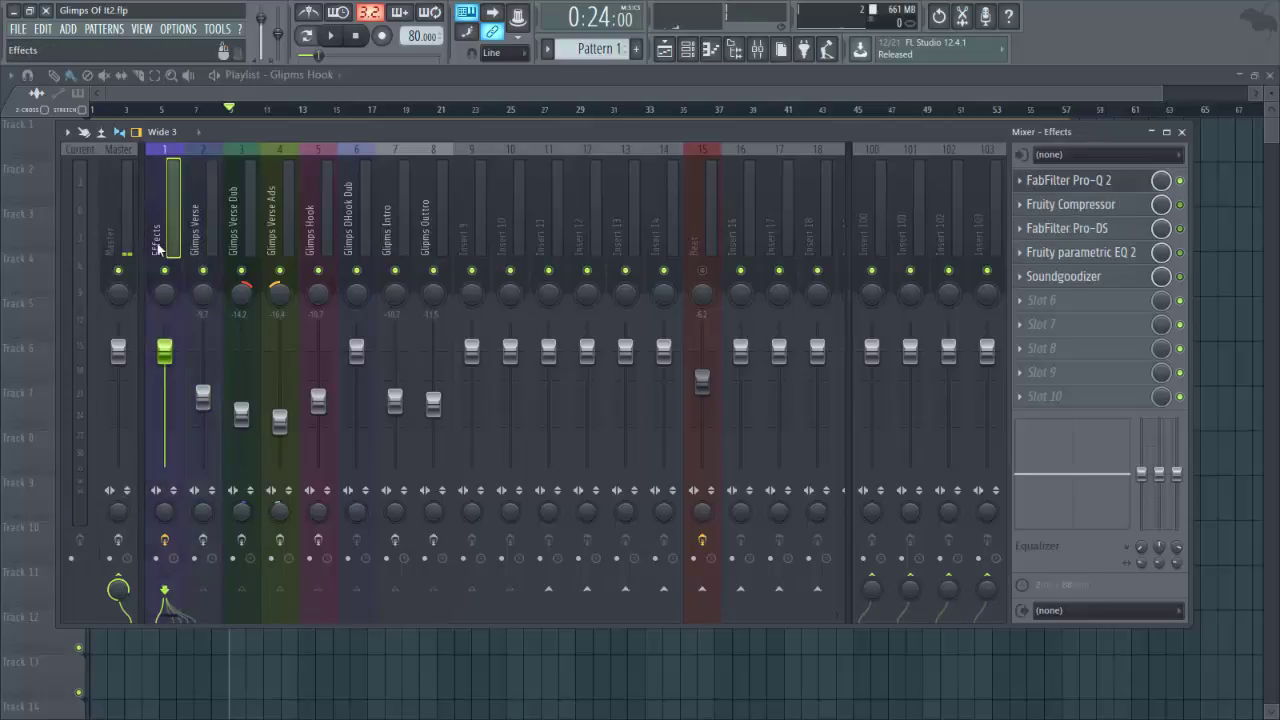
click(1070, 180)
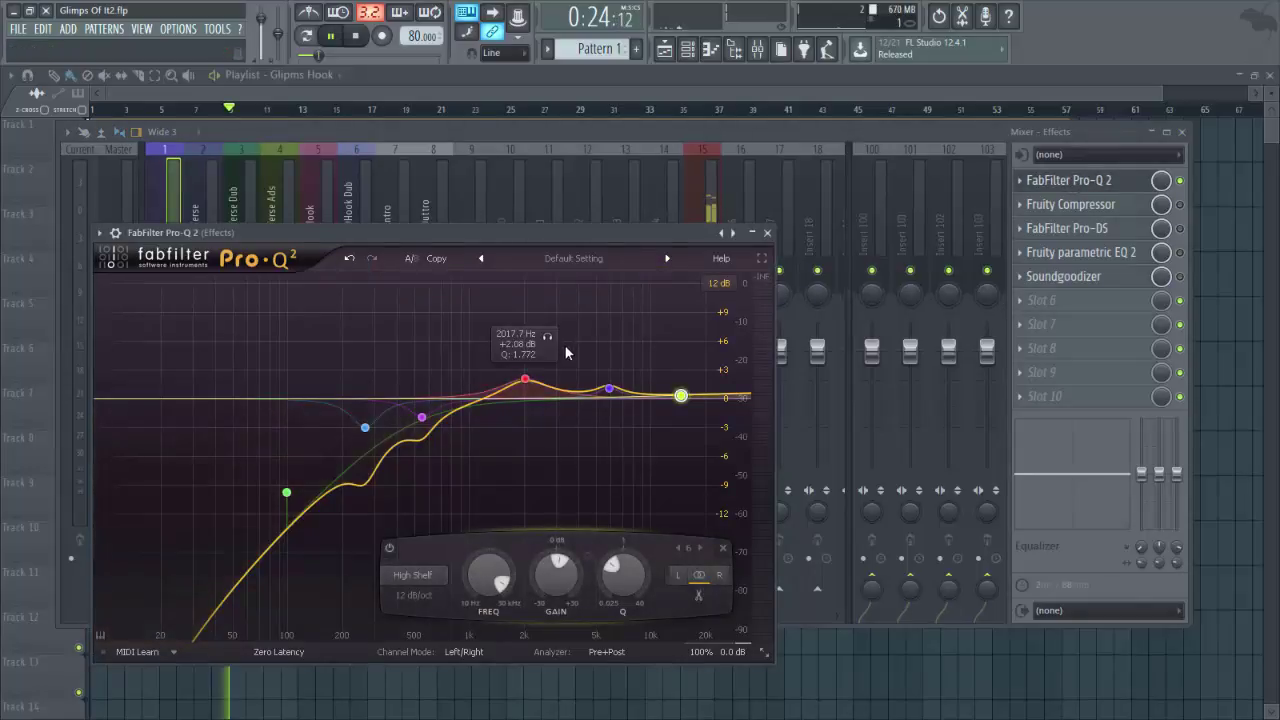
key(space)
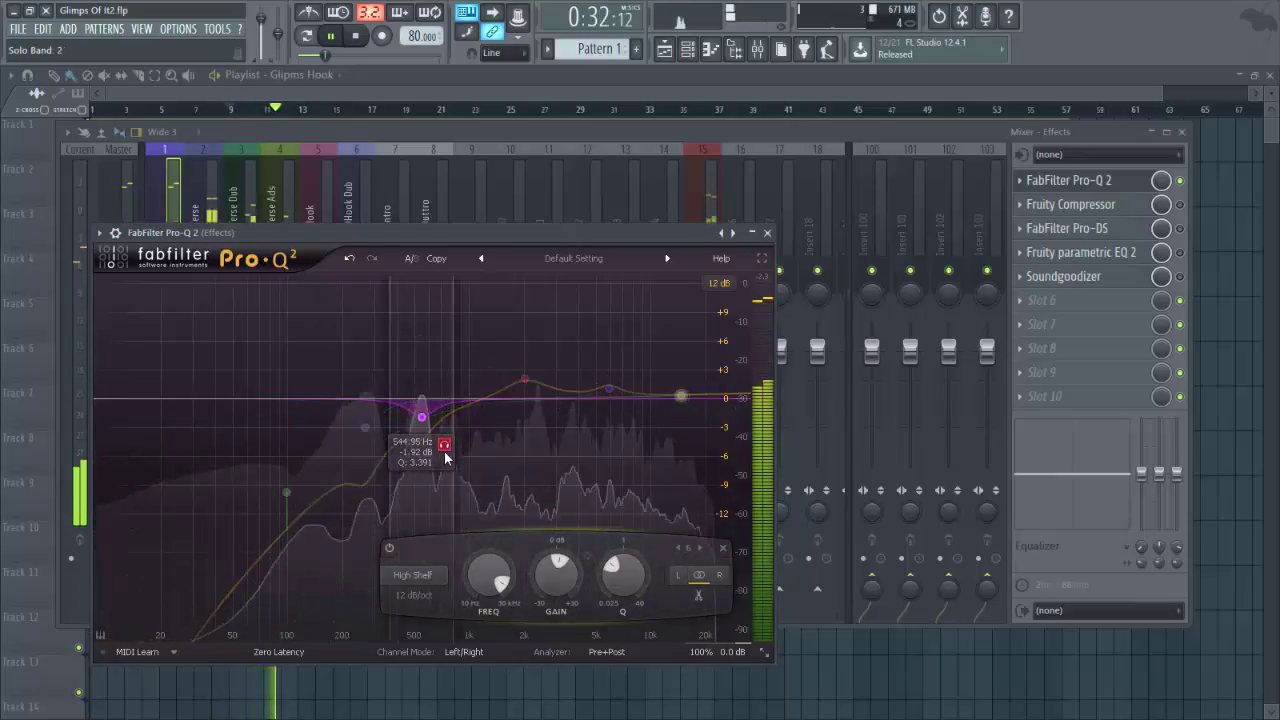
click(548, 338)
click(631, 347)
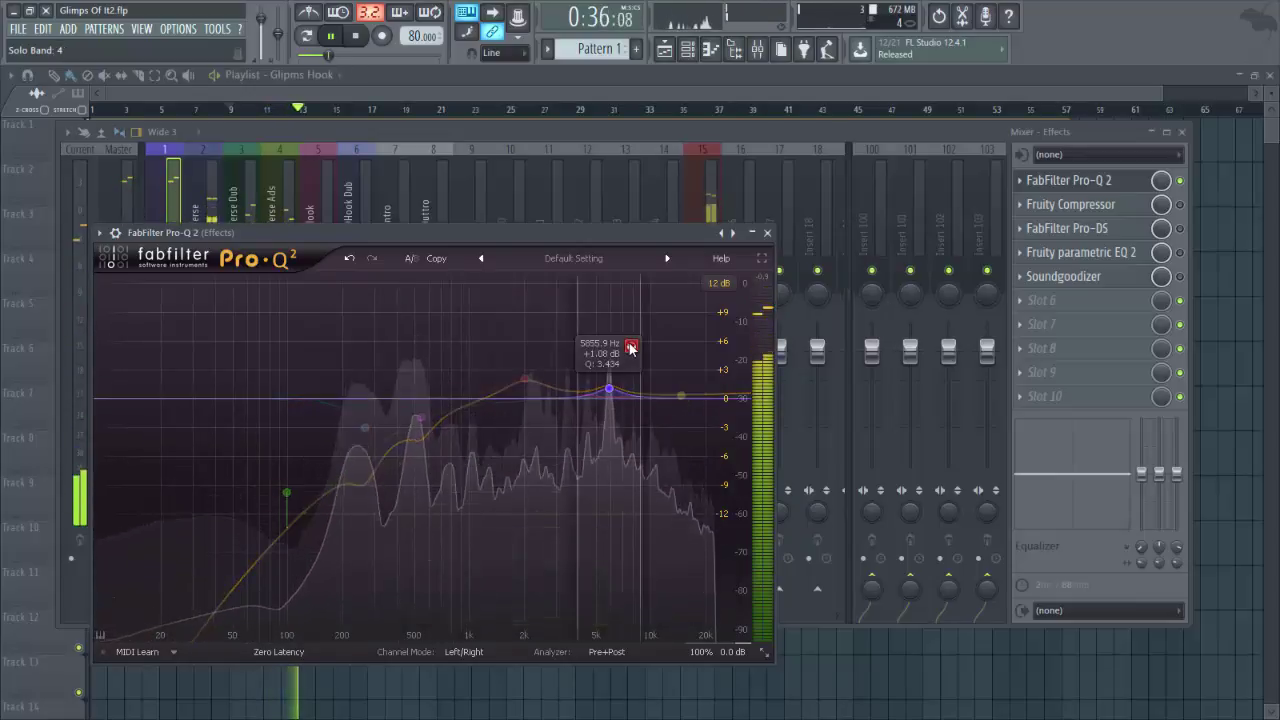
click(695, 355)
key(space)
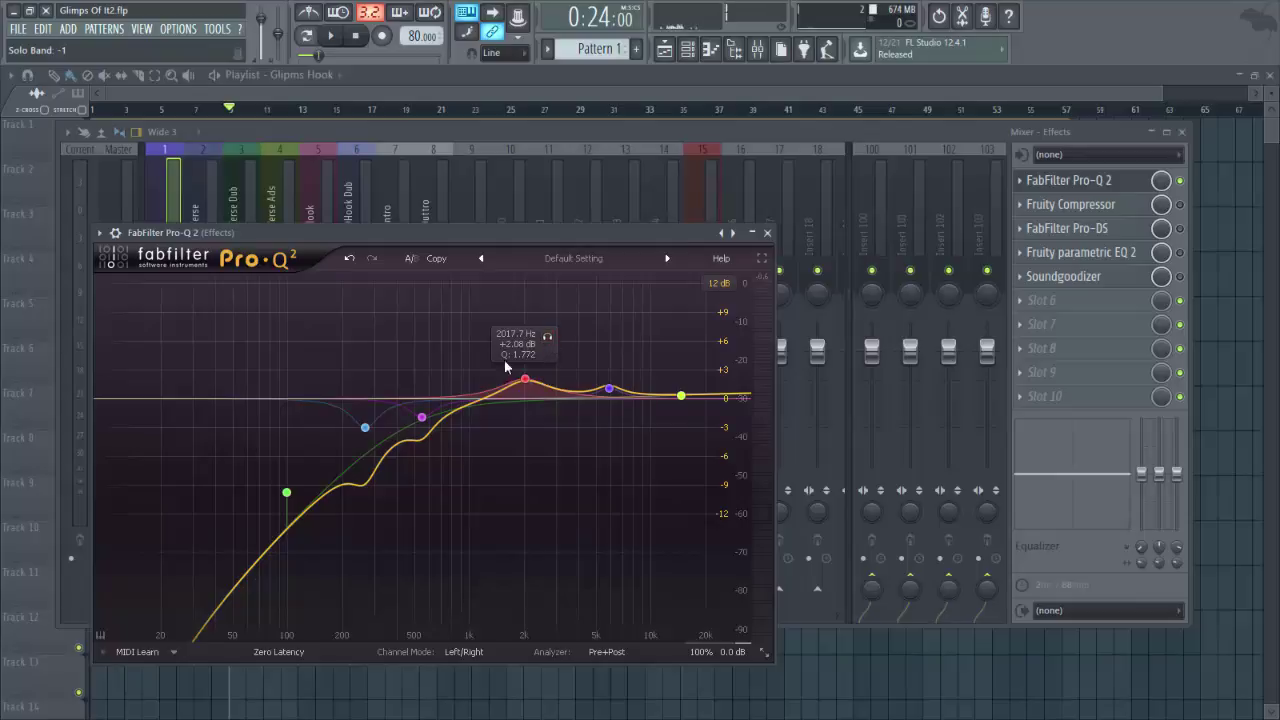
click(770, 236)
Enable Fruity Compressor on the Effects track during playback and view its settings
key(space)
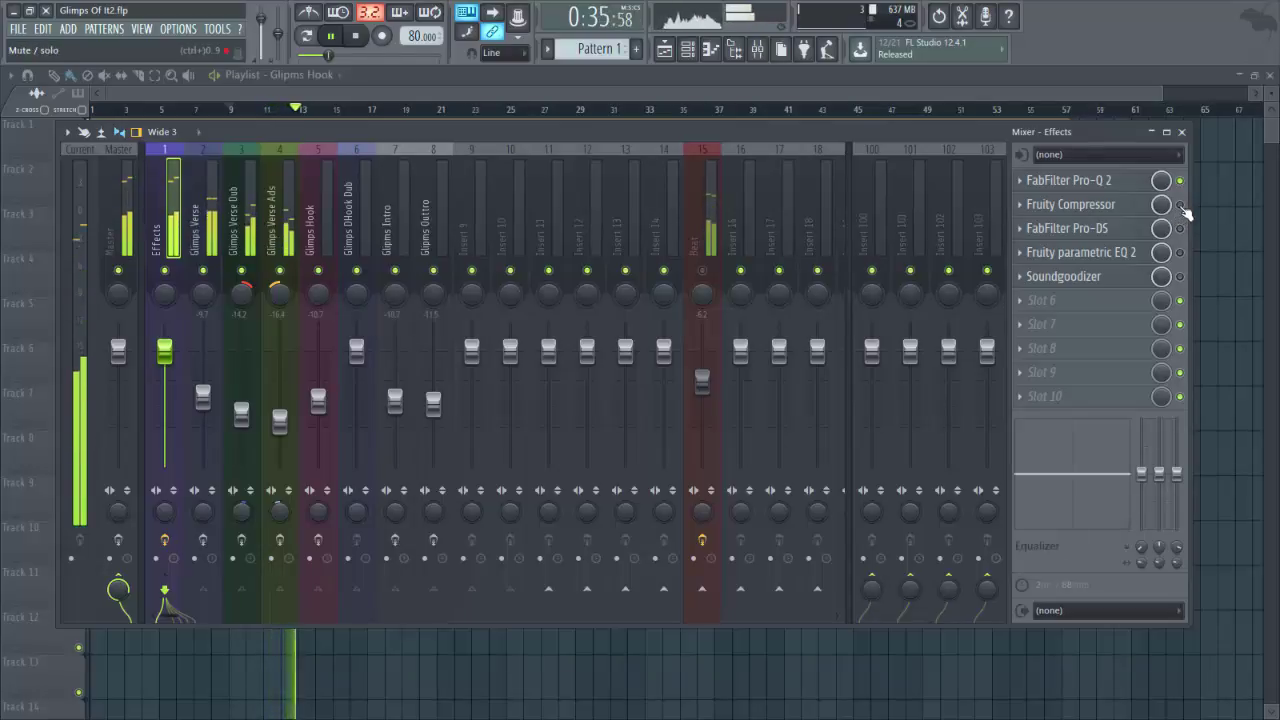
key(space)
click(1055, 205)
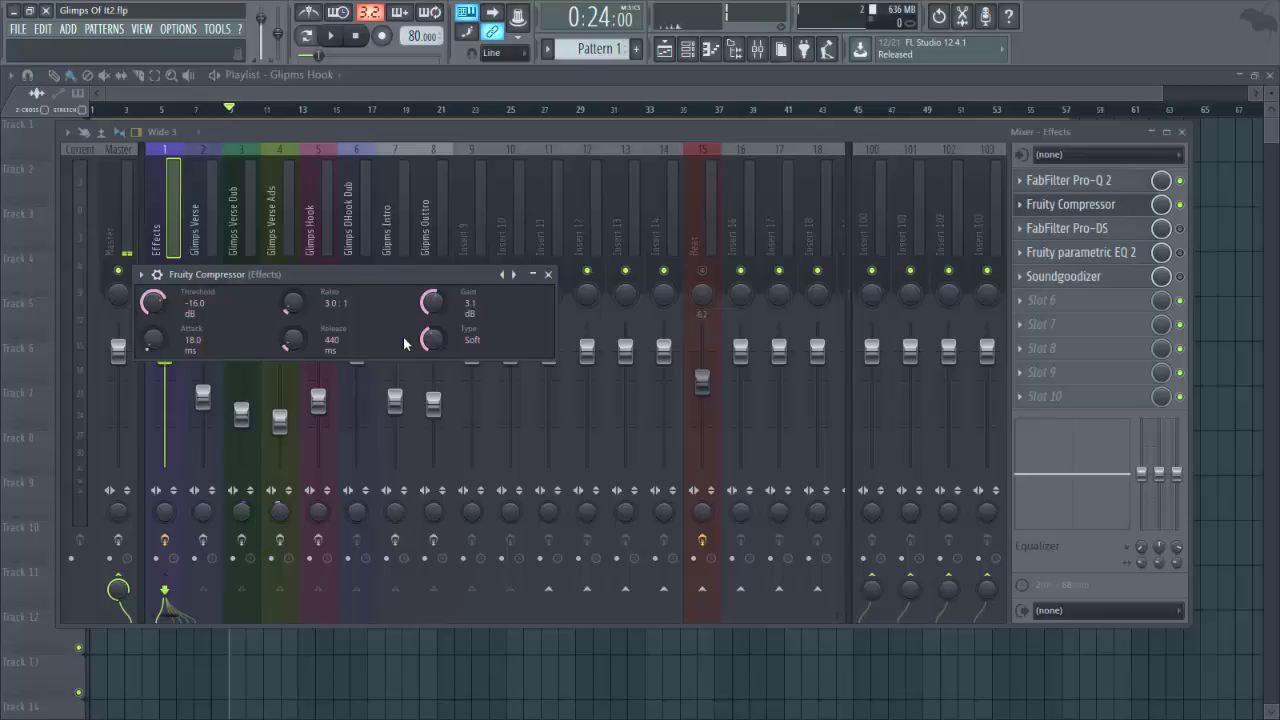
click(549, 275)
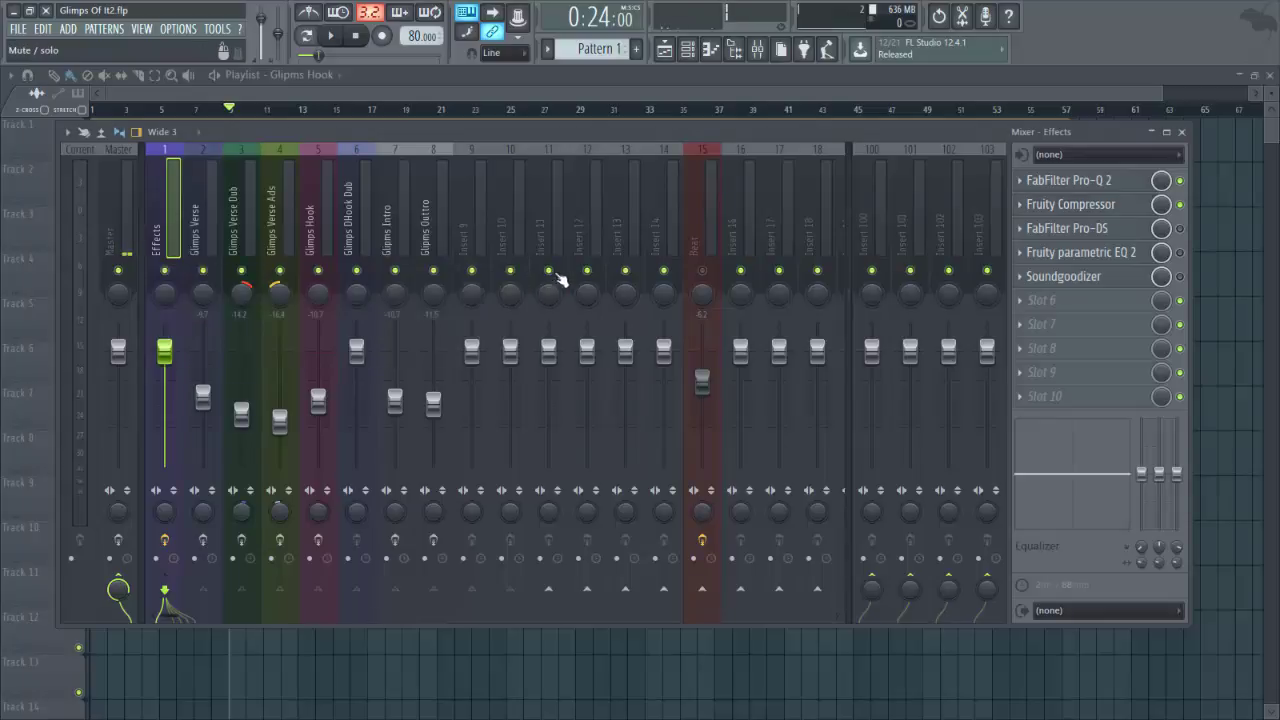
Enable FabFilter Pro-DS on the Effects track during playback and inspect its Single Vocal presets, keeping Male Wide Band
key(space)
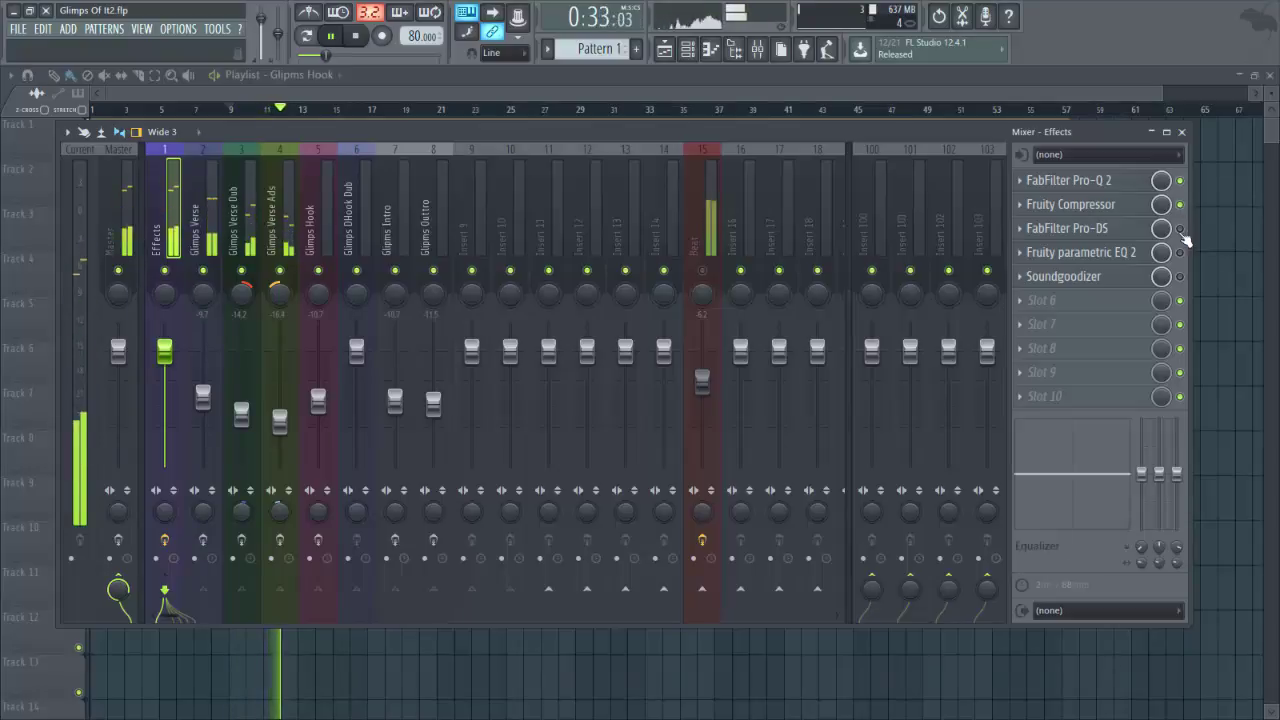
click(1066, 229)
key(space)
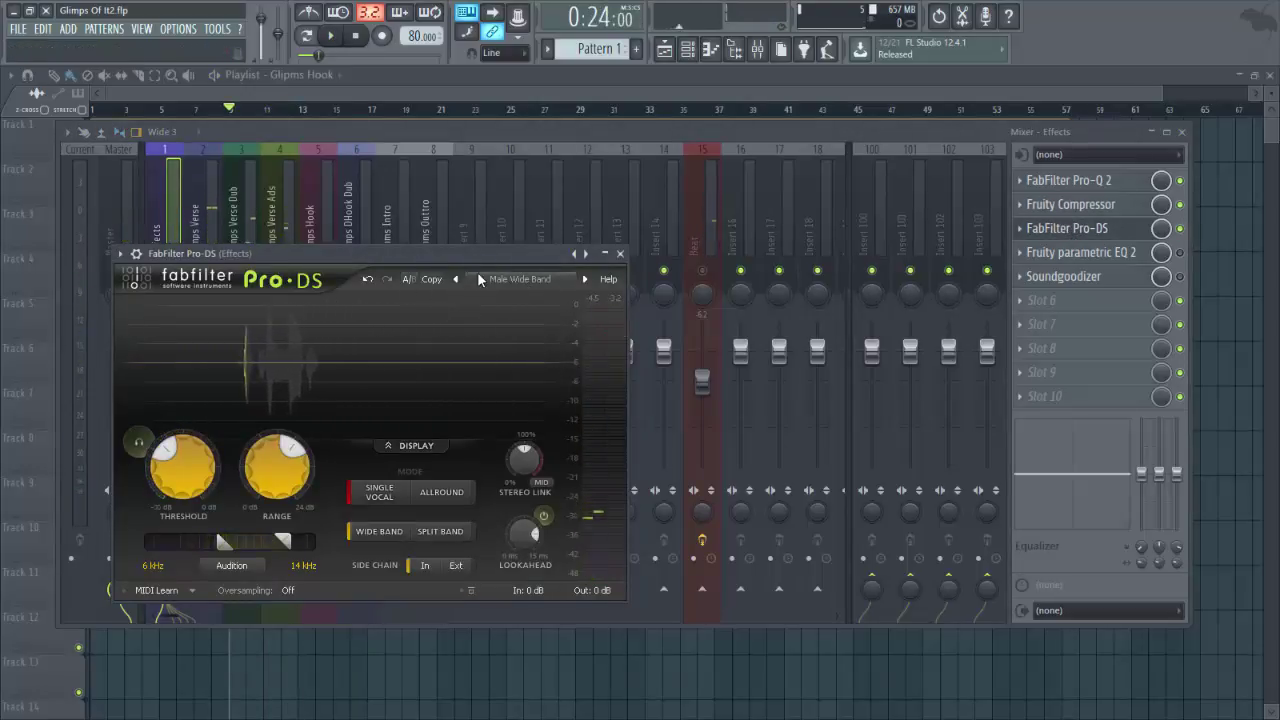
click(520, 281)
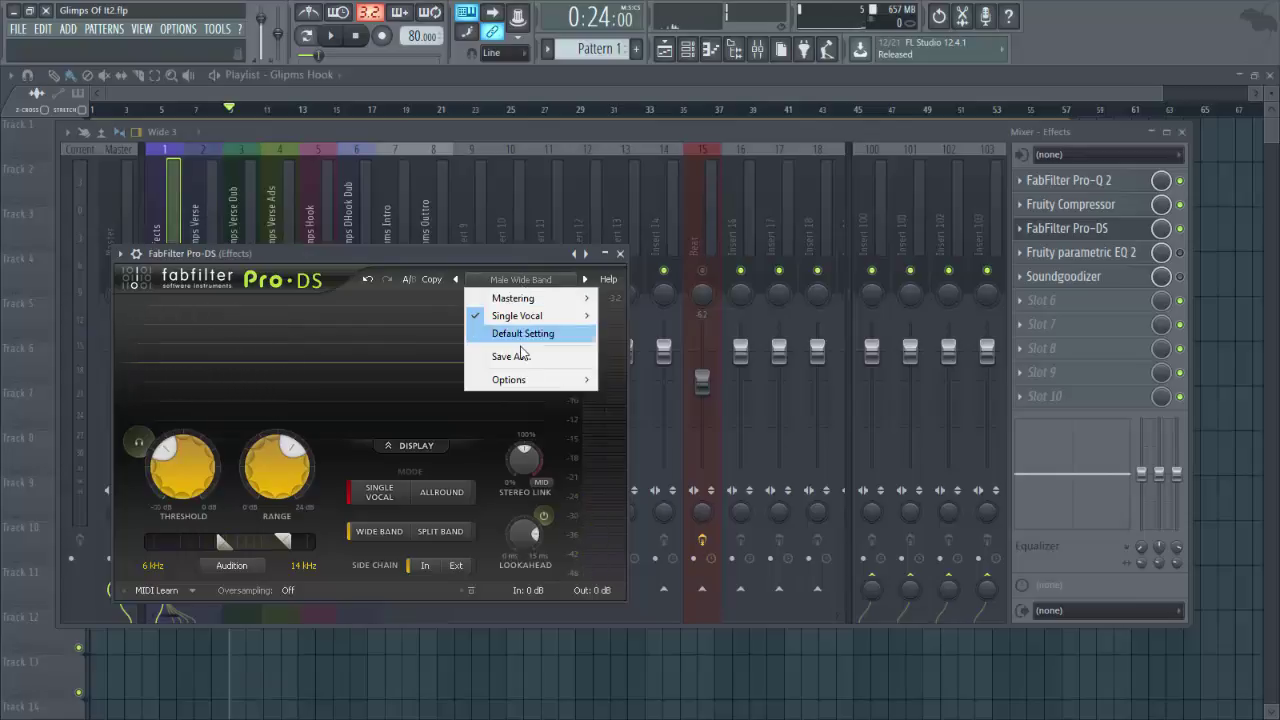
mouse_move(560, 318)
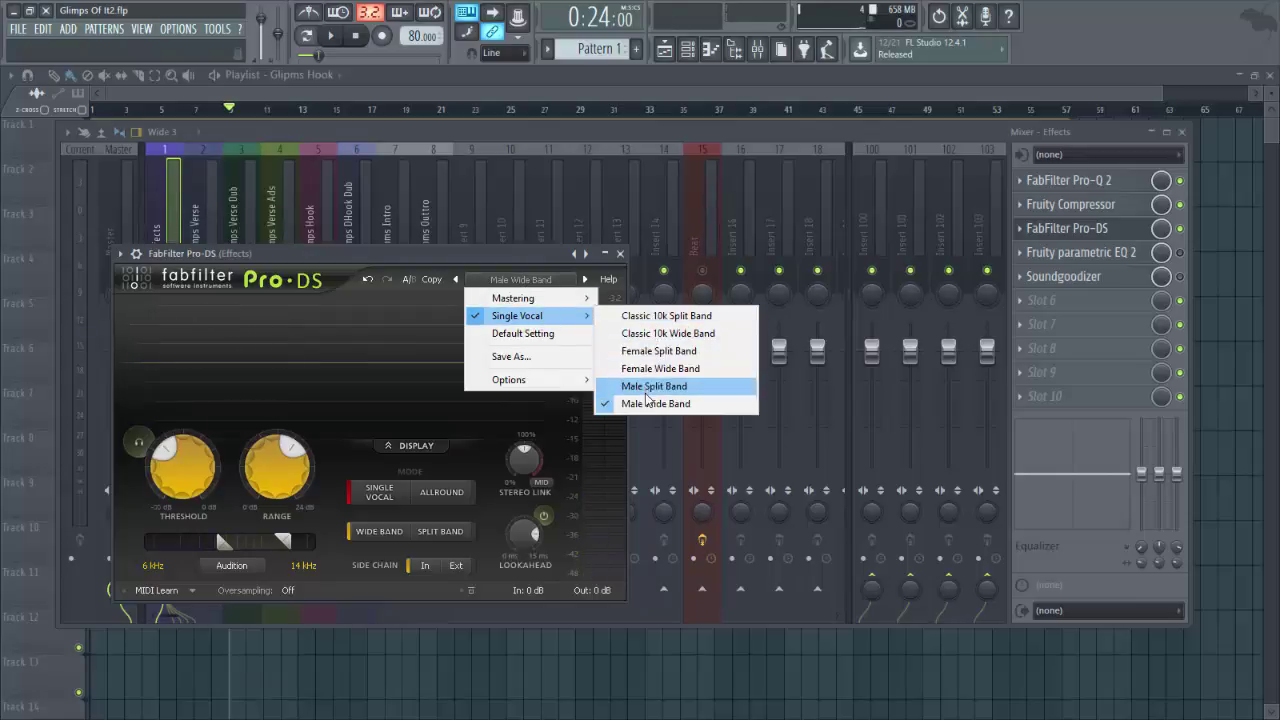
click(456, 254)
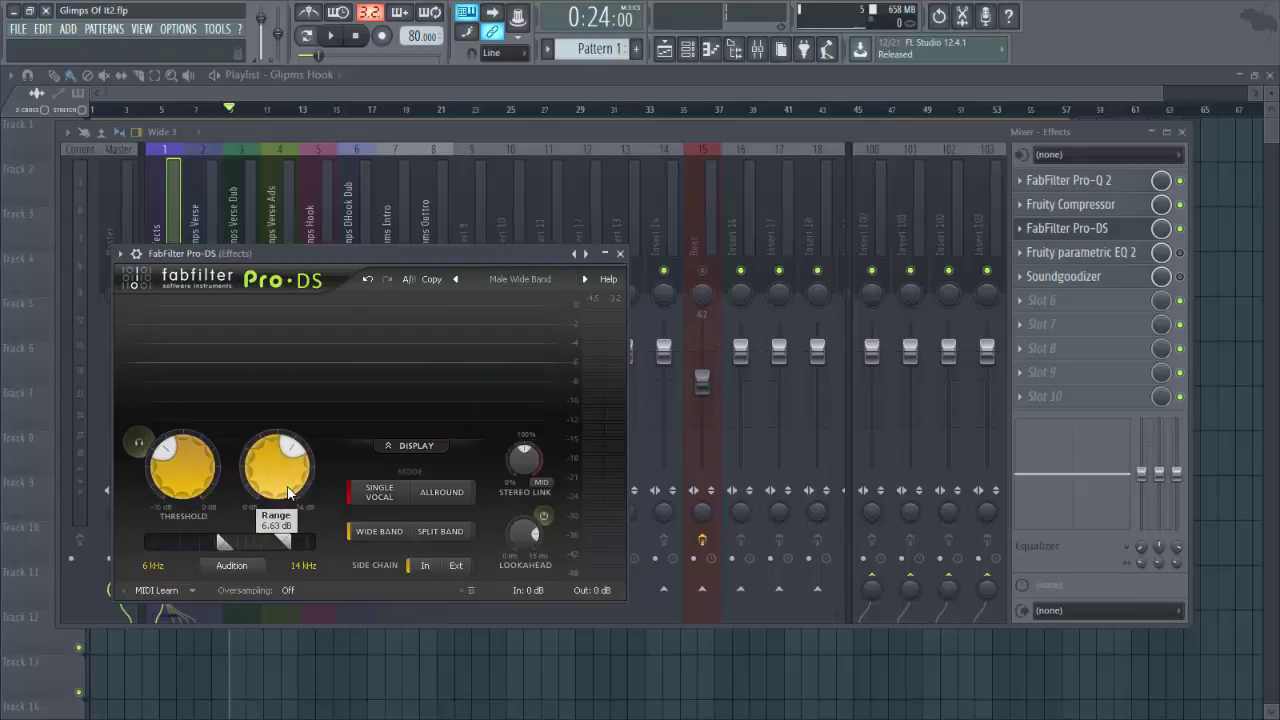
Audition the triggering in FabFilter Pro-DS during playback and set its threshold to about -39.94 dB
click(142, 448)
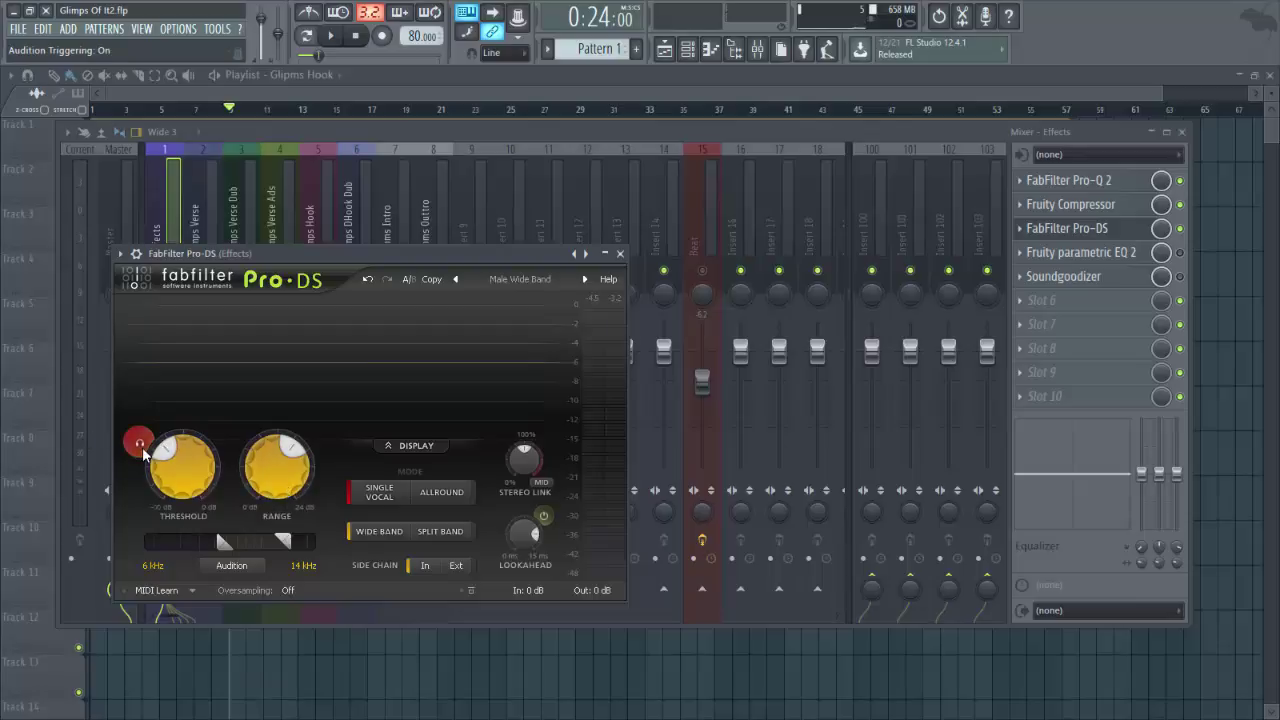
key(space)
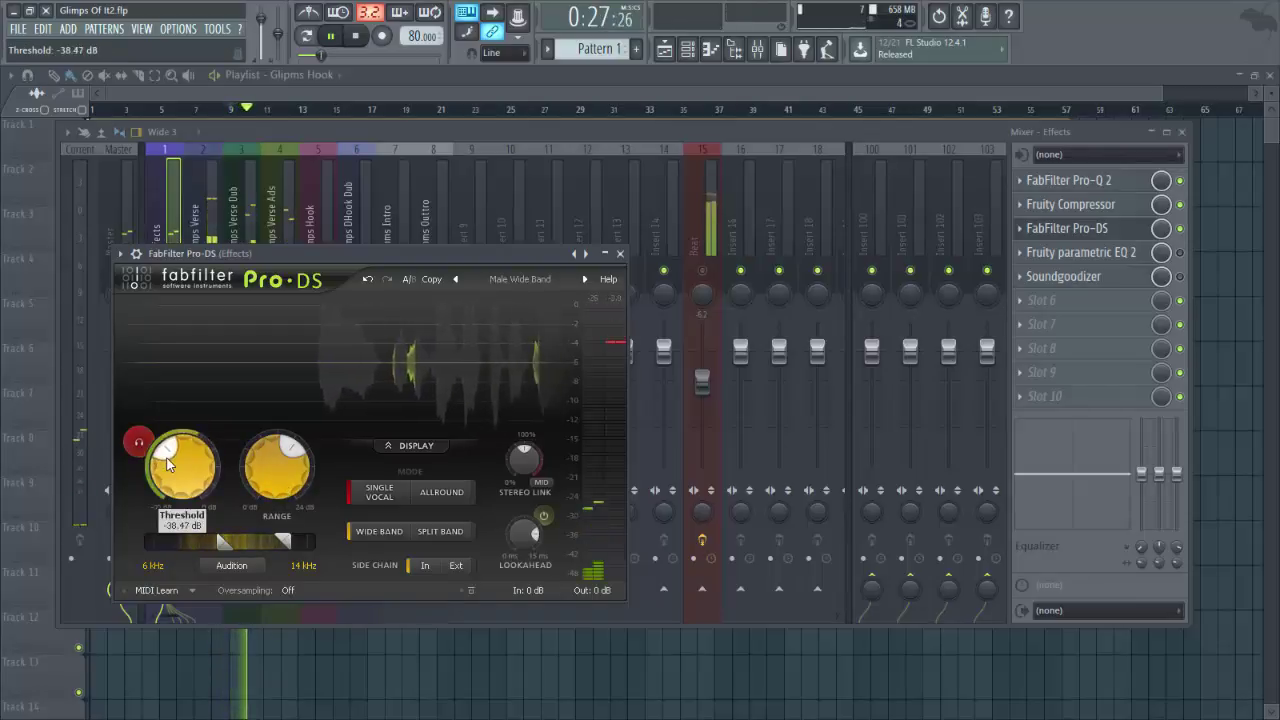
drag(162, 461, 158, 458)
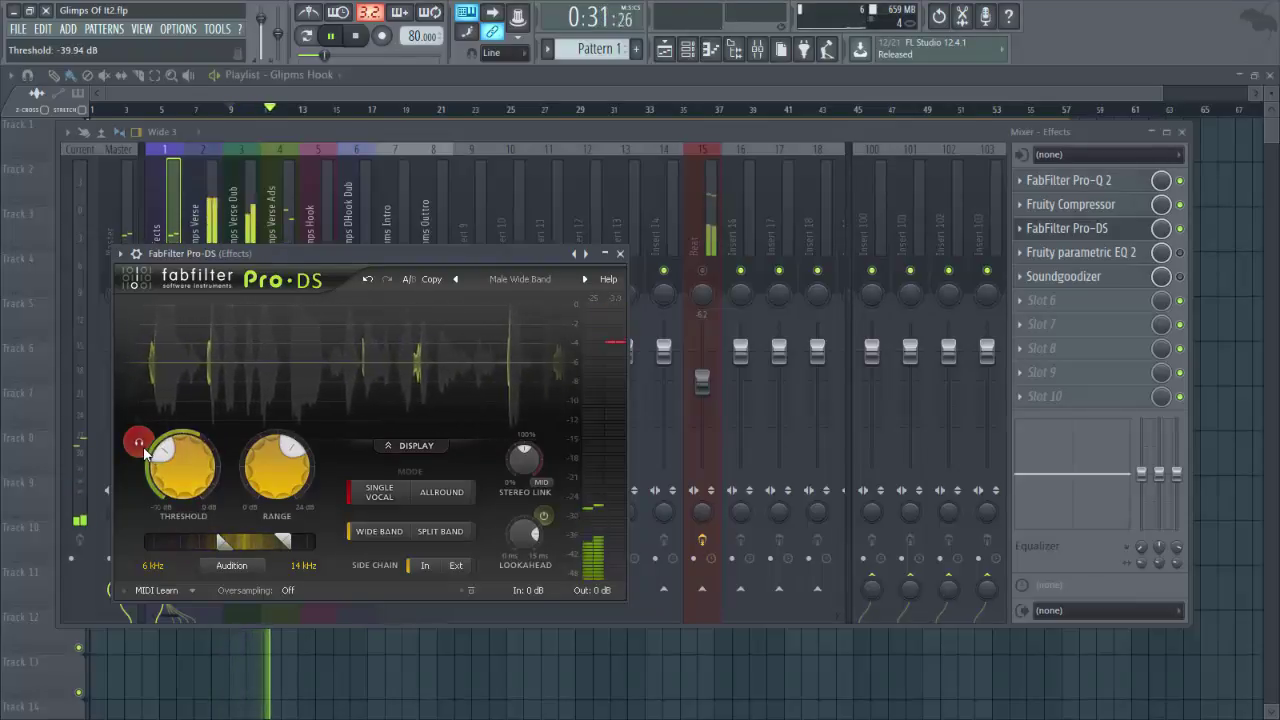
click(620, 254)
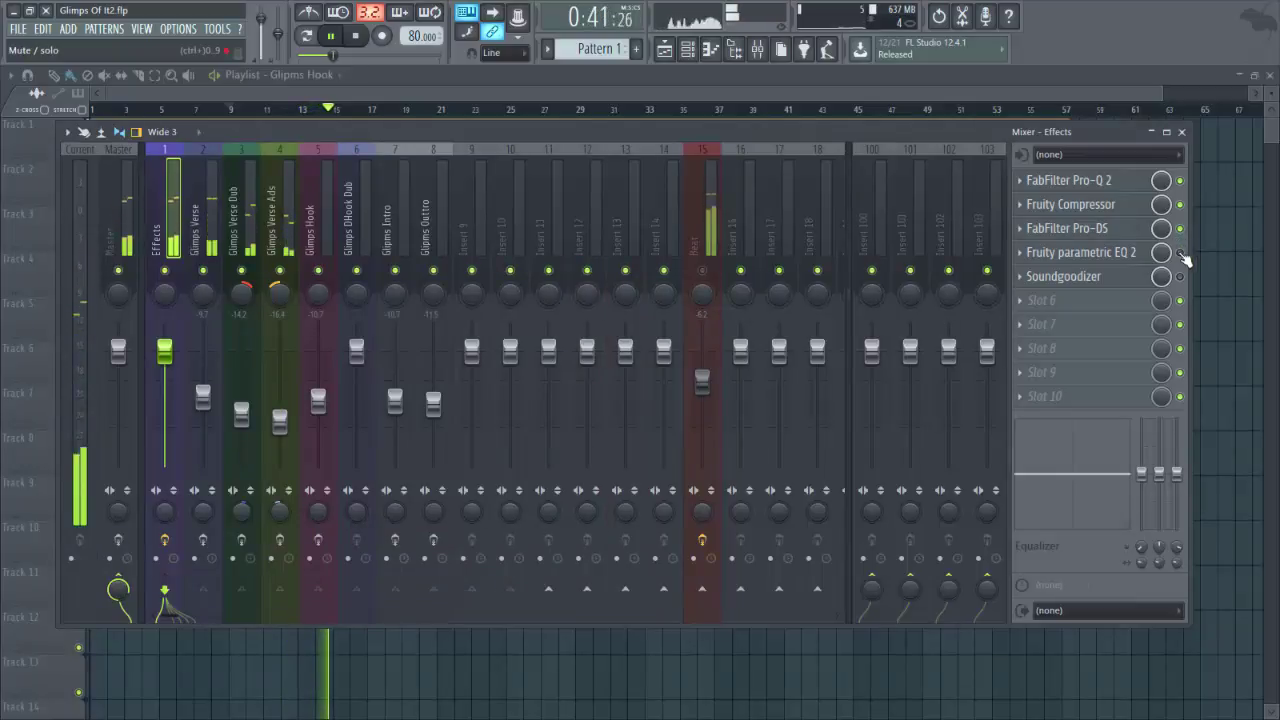
Enable Fruity Parametric EQ 2 on the Effects track and nudge its upper peaking boost to a slightly higher frequency
key(space)
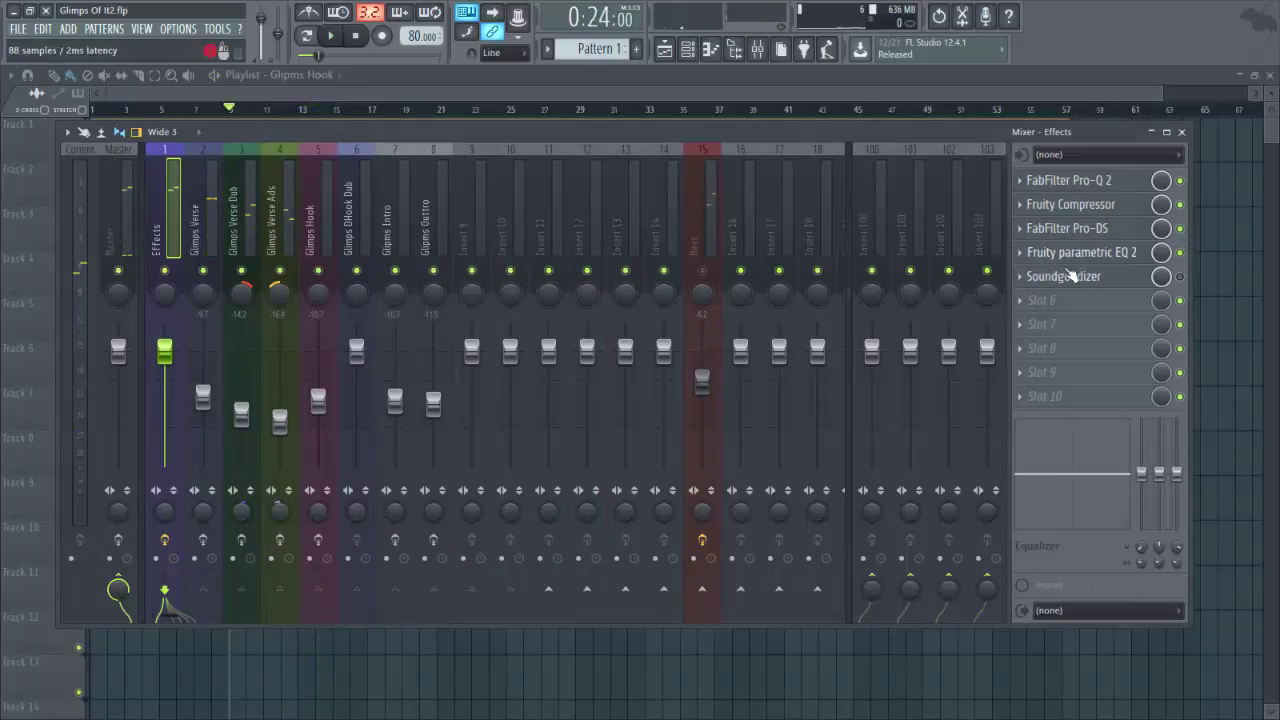
click(1077, 256)
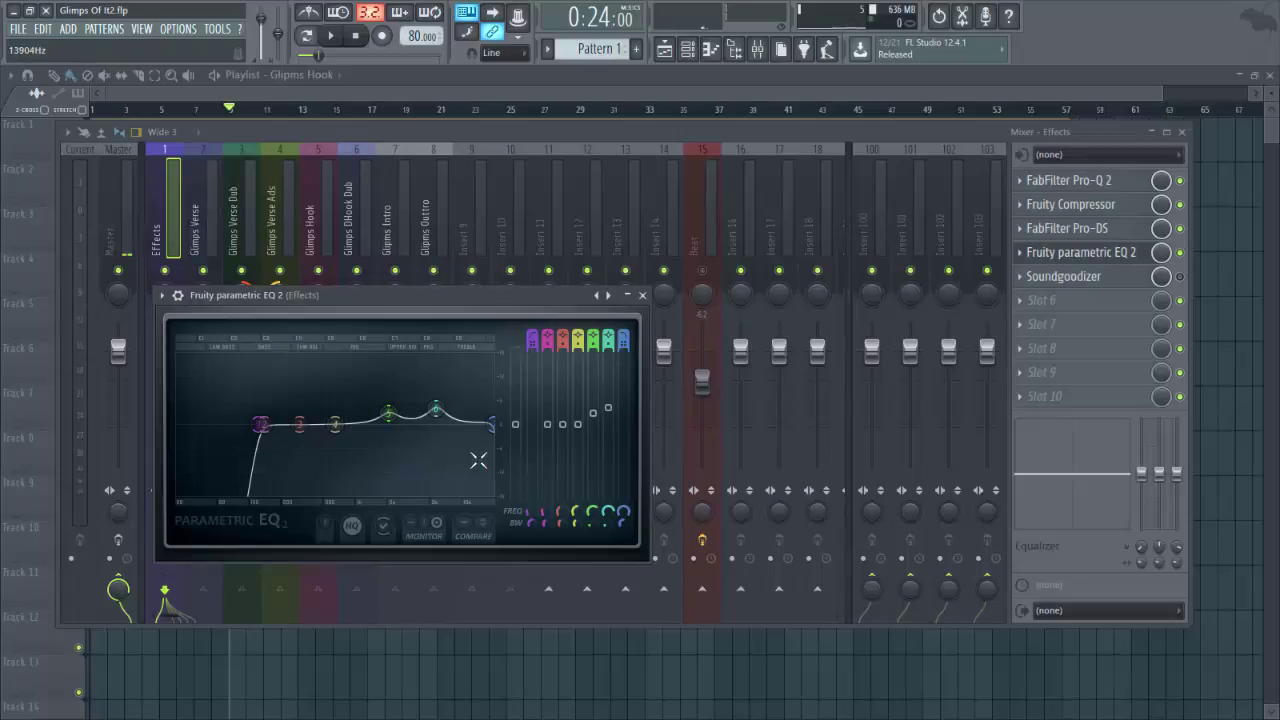
drag(436, 410, 439, 410)
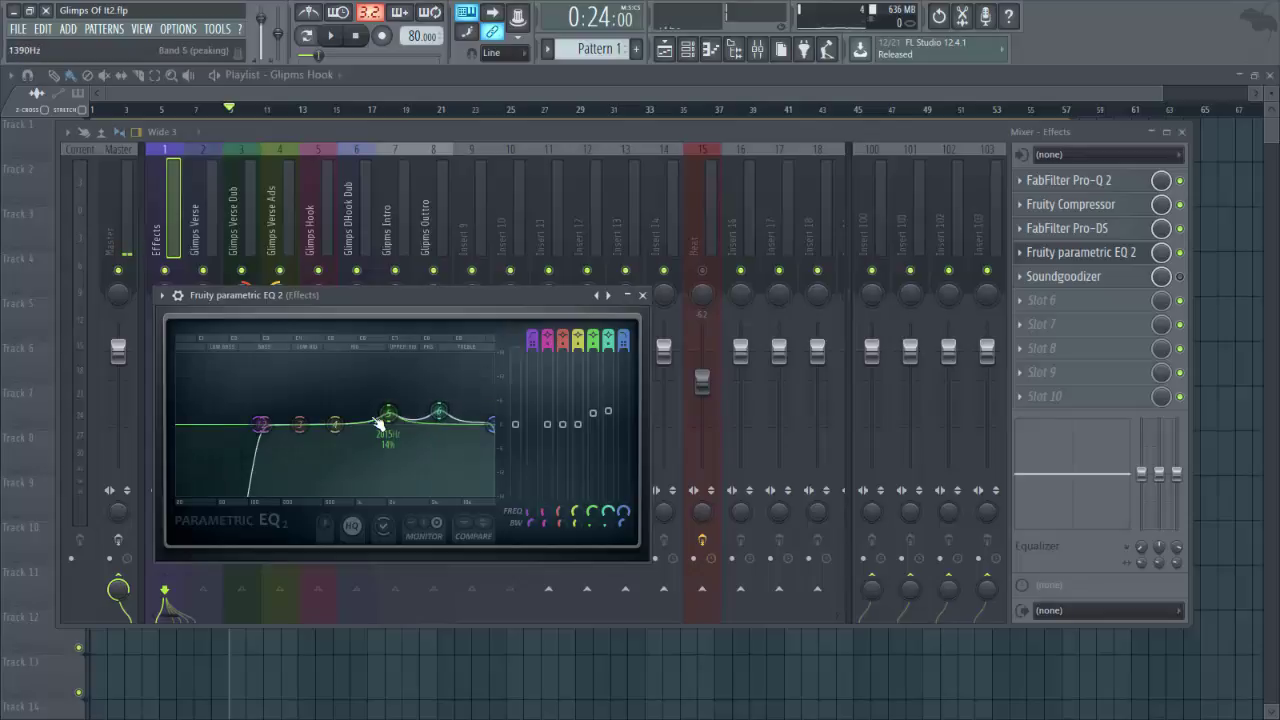
click(643, 296)
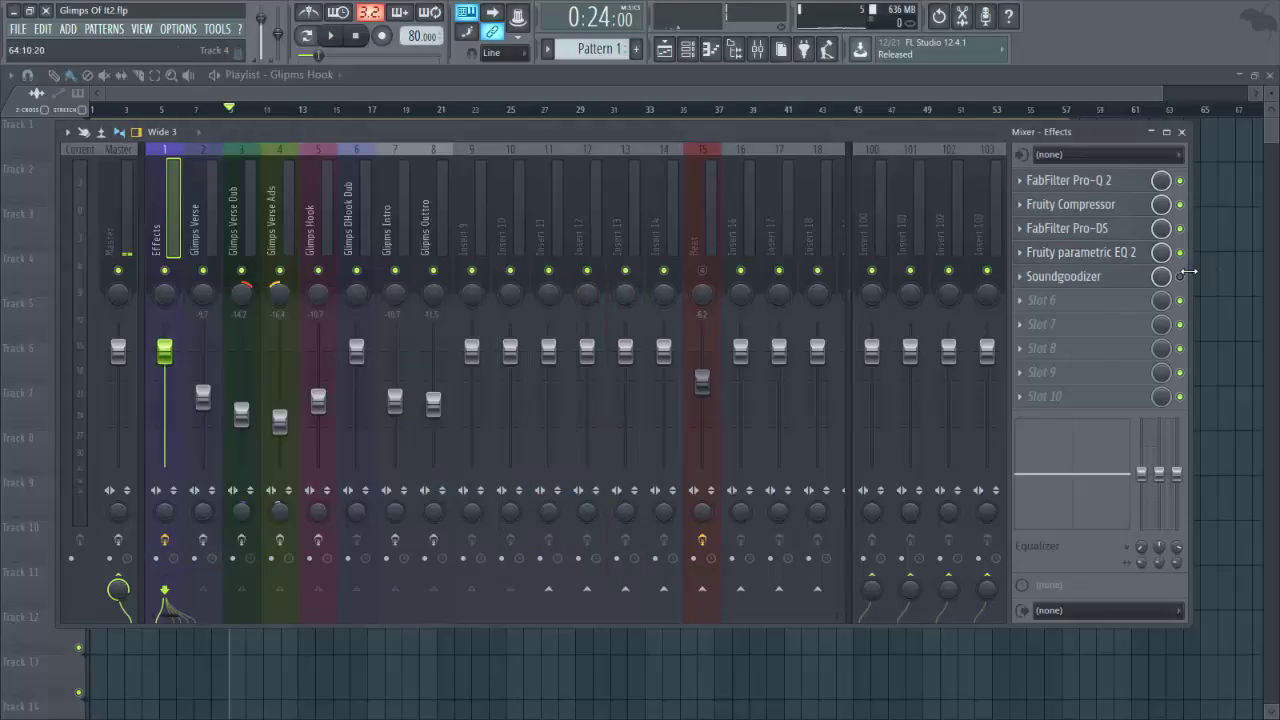
Enable Soundgoodizer on the Effects track, view its setting and play the song with the full chain
click(1078, 280)
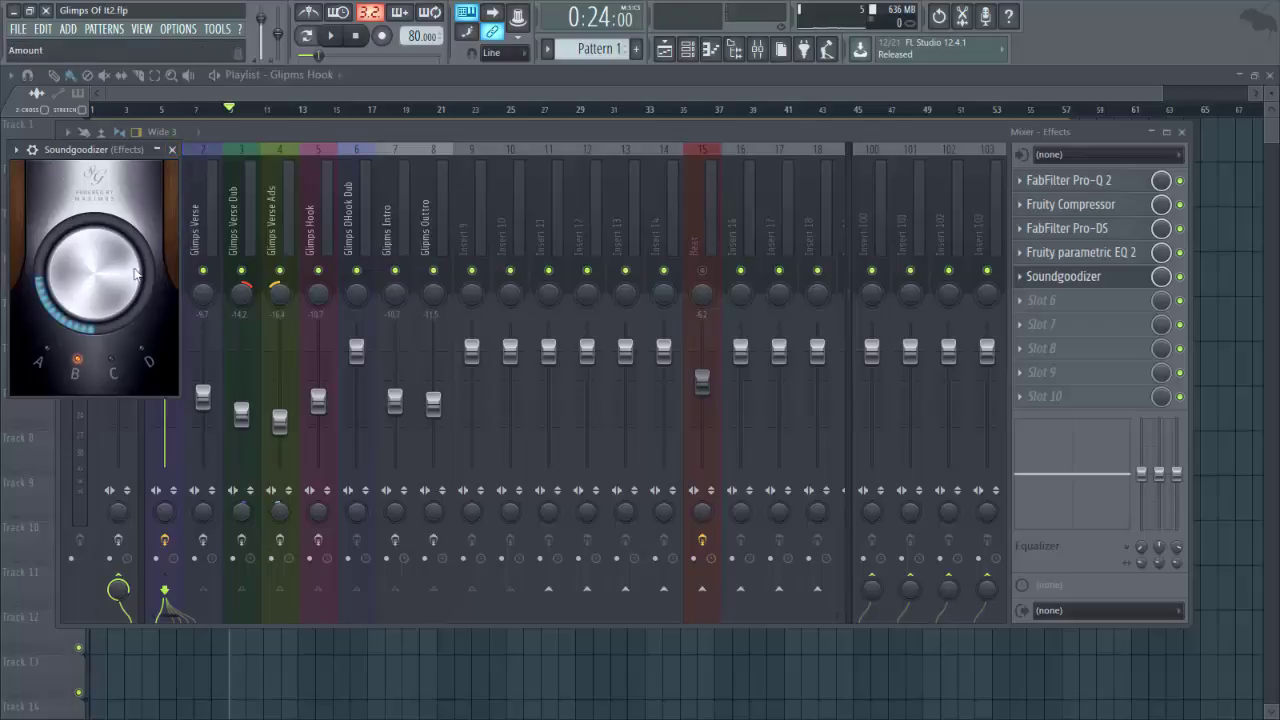
click(172, 149)
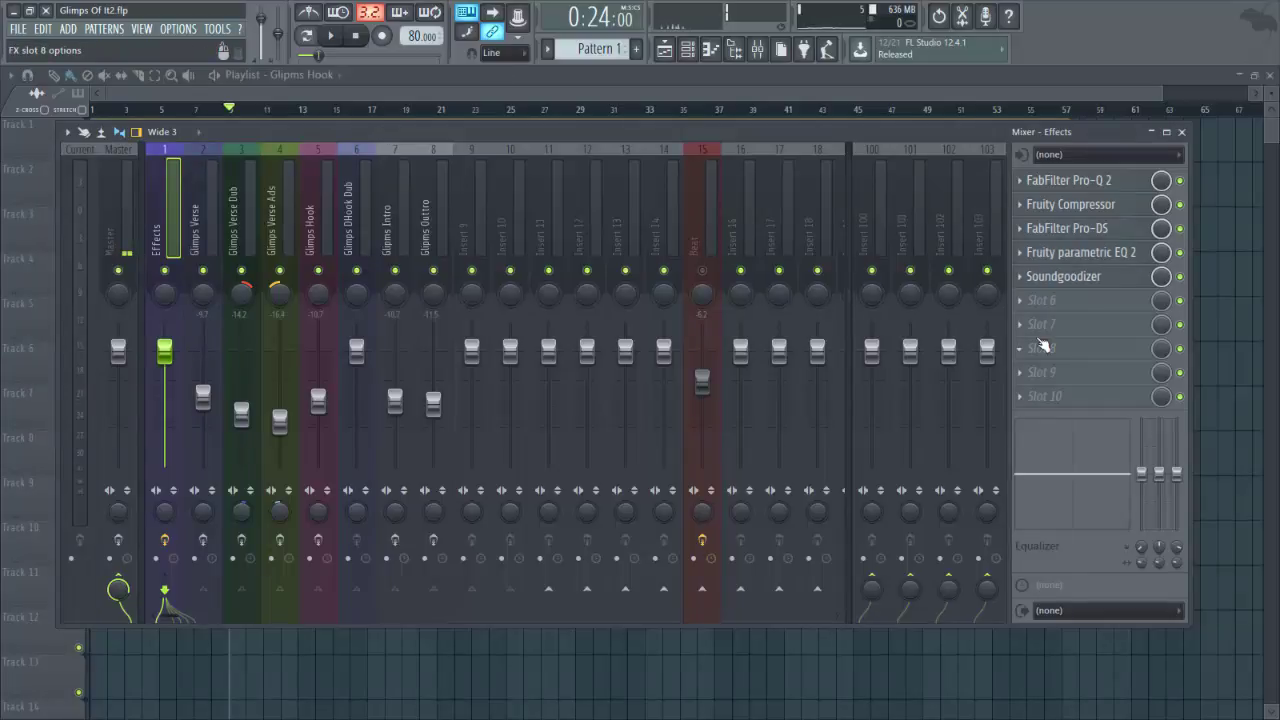
key(space)
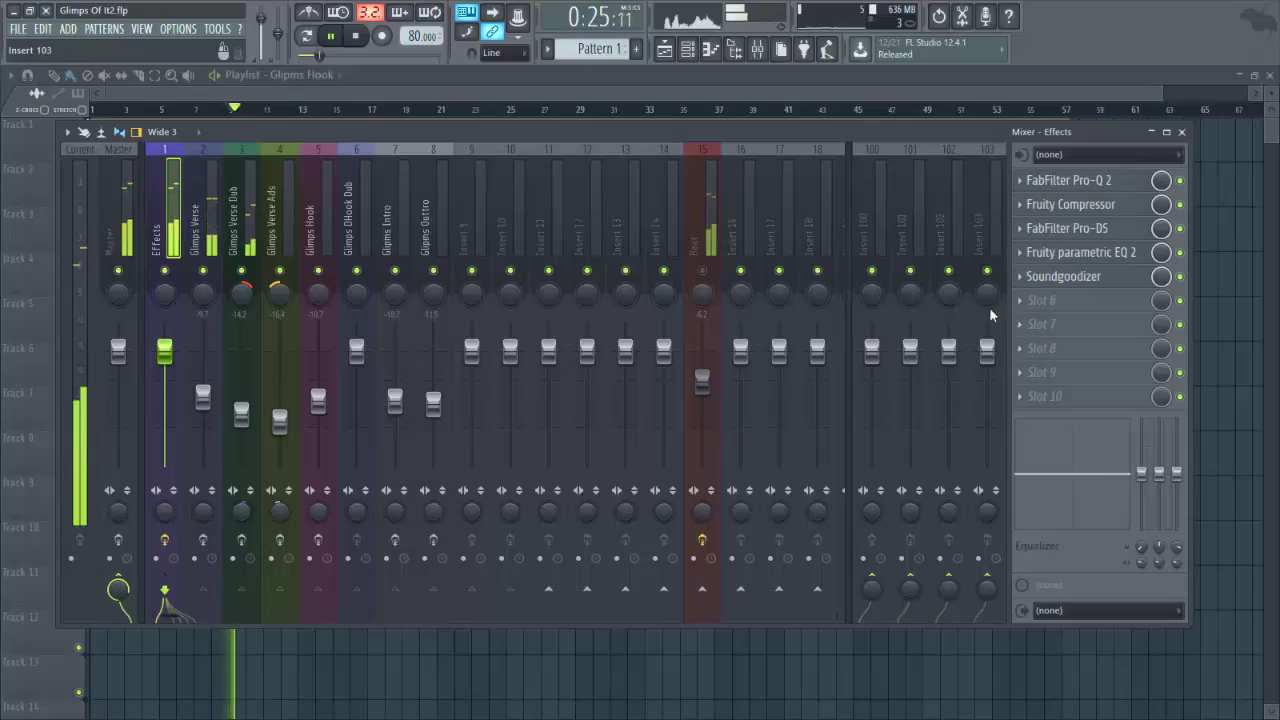
Switch the Effects track's effect slots off and on twice during playback to compare dry and processed vocals
click(165, 541)
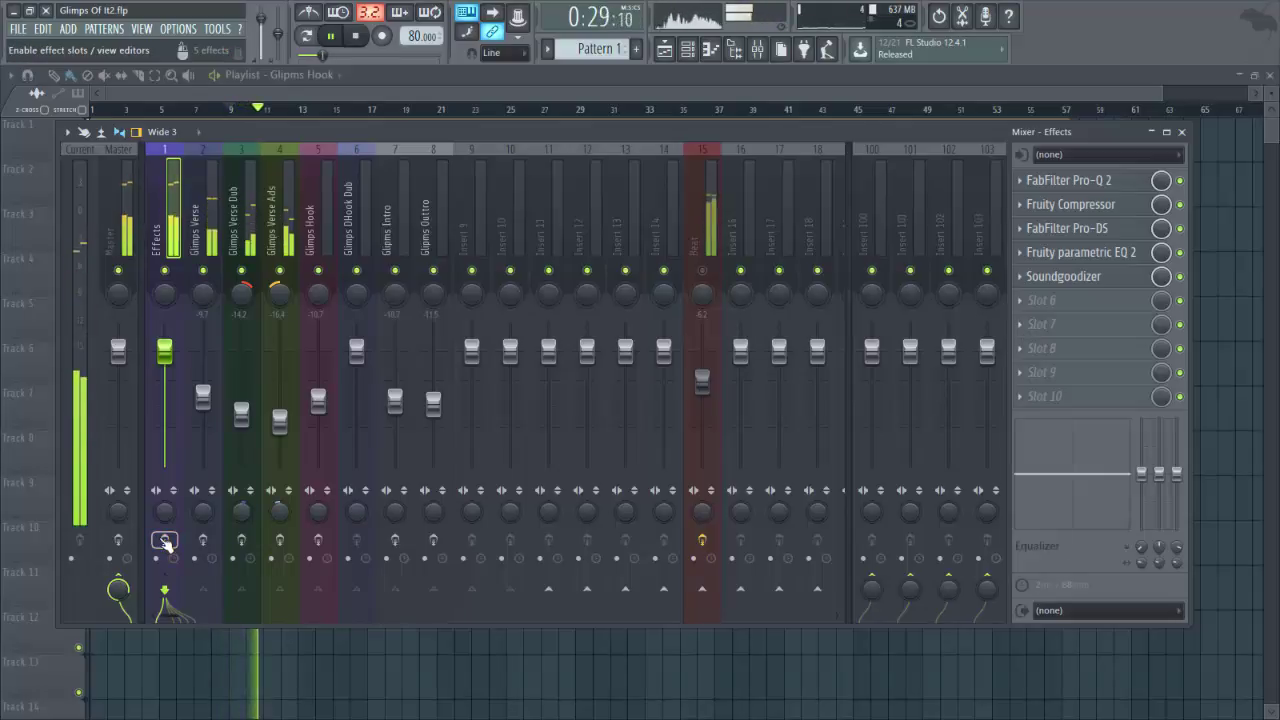
click(165, 541)
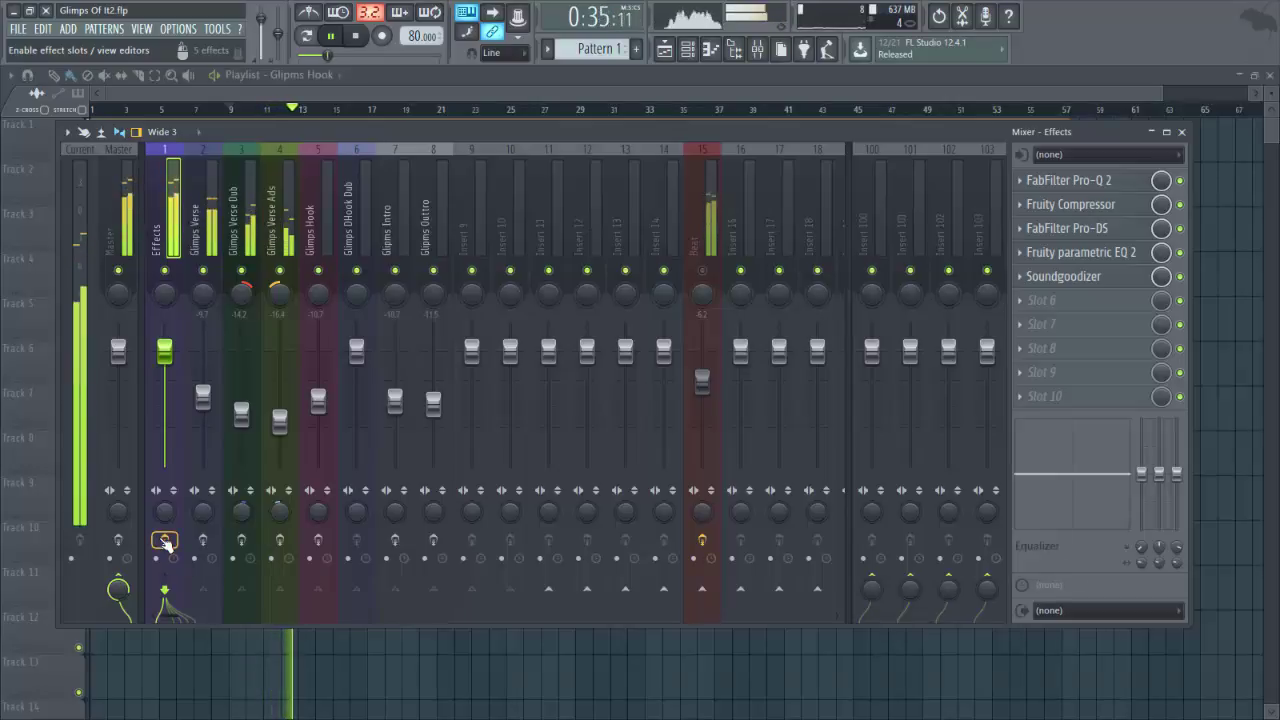
click(165, 541)
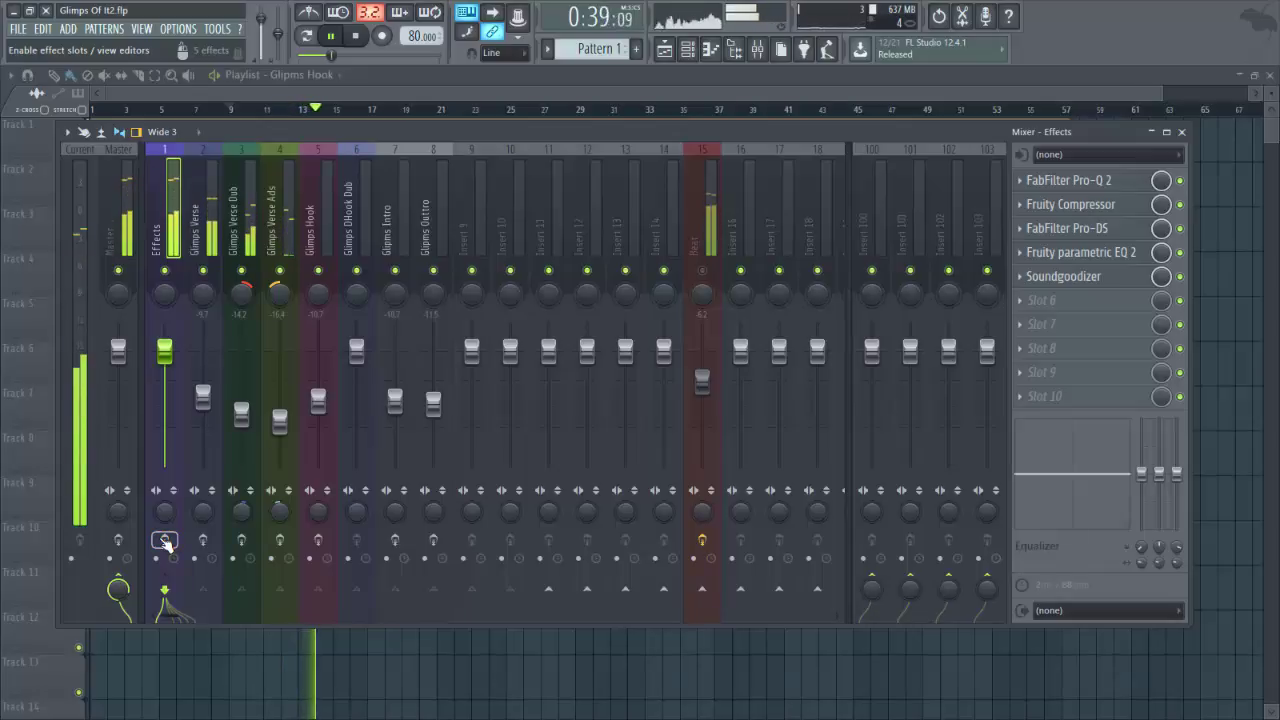
click(165, 541)
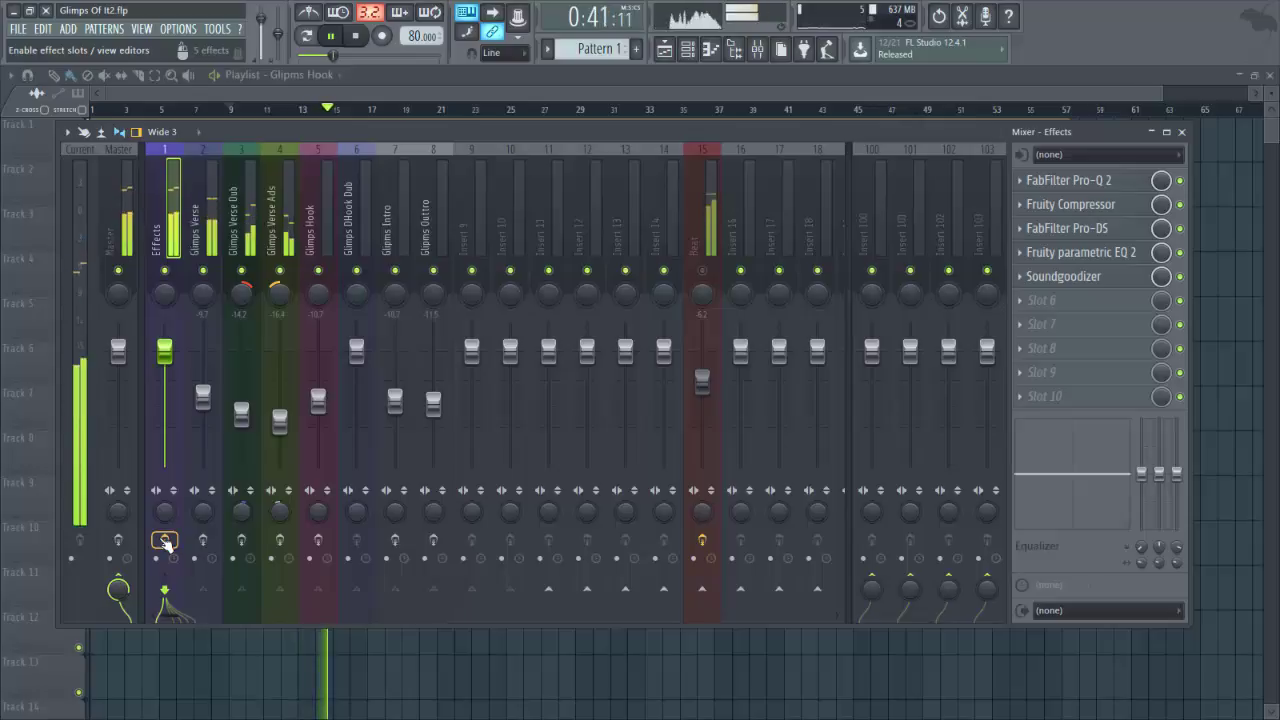
key(space)
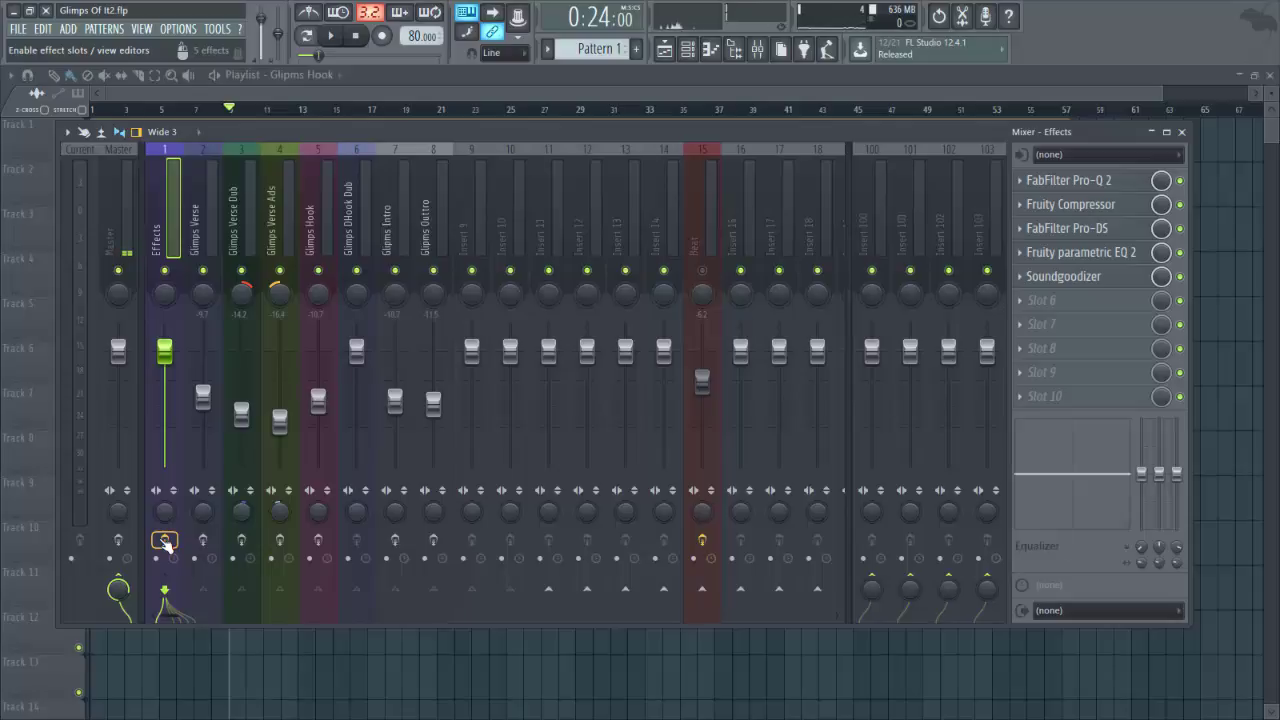
Examine the Master track's plugin chain, viewing Fruity Parametric EQ 2 and Fruity Limiter
click(115, 212)
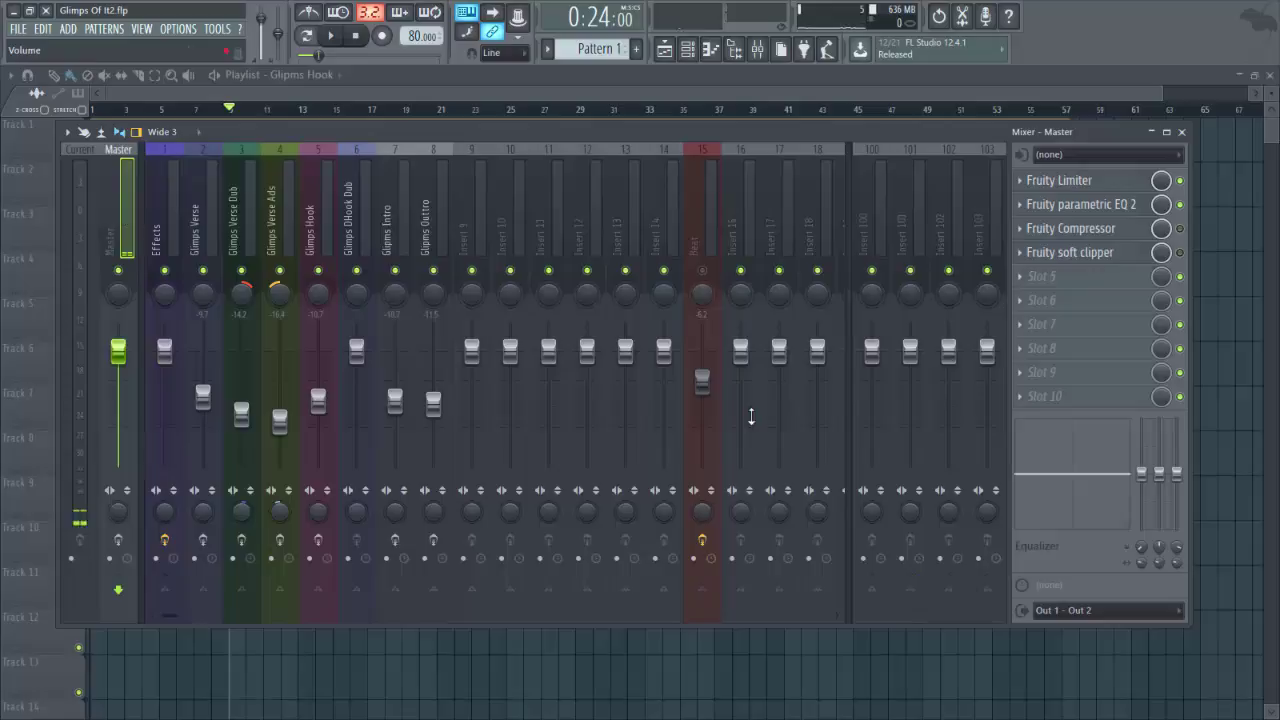
click(1080, 204)
click(1096, 202)
click(1082, 181)
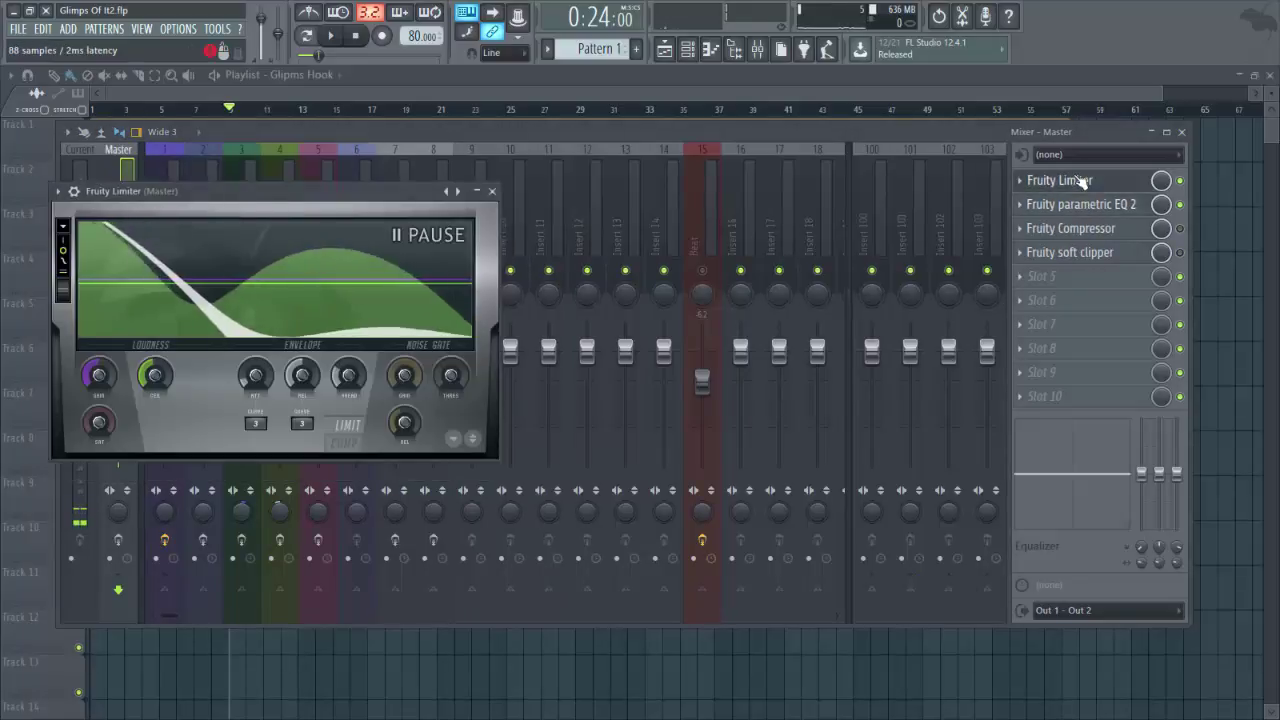
click(1080, 180)
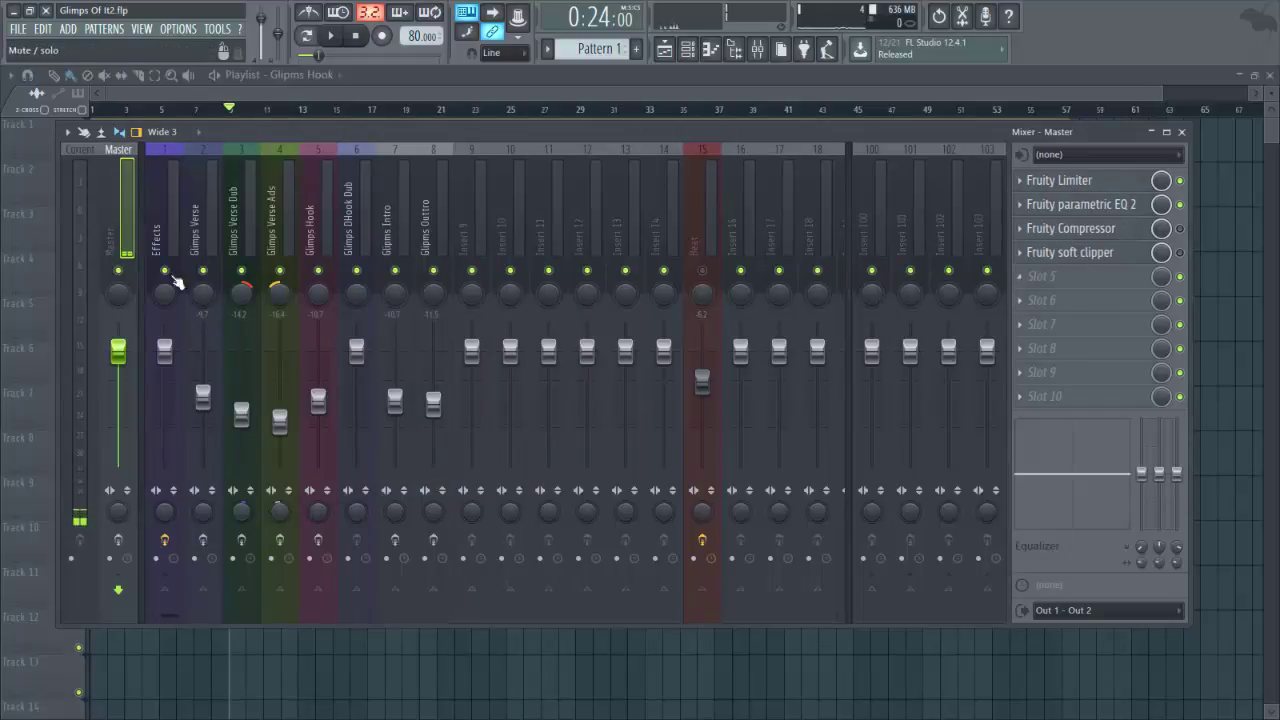
Enable the effect slots of the Glimps Verse track and bring the mixer back up
click(208, 240)
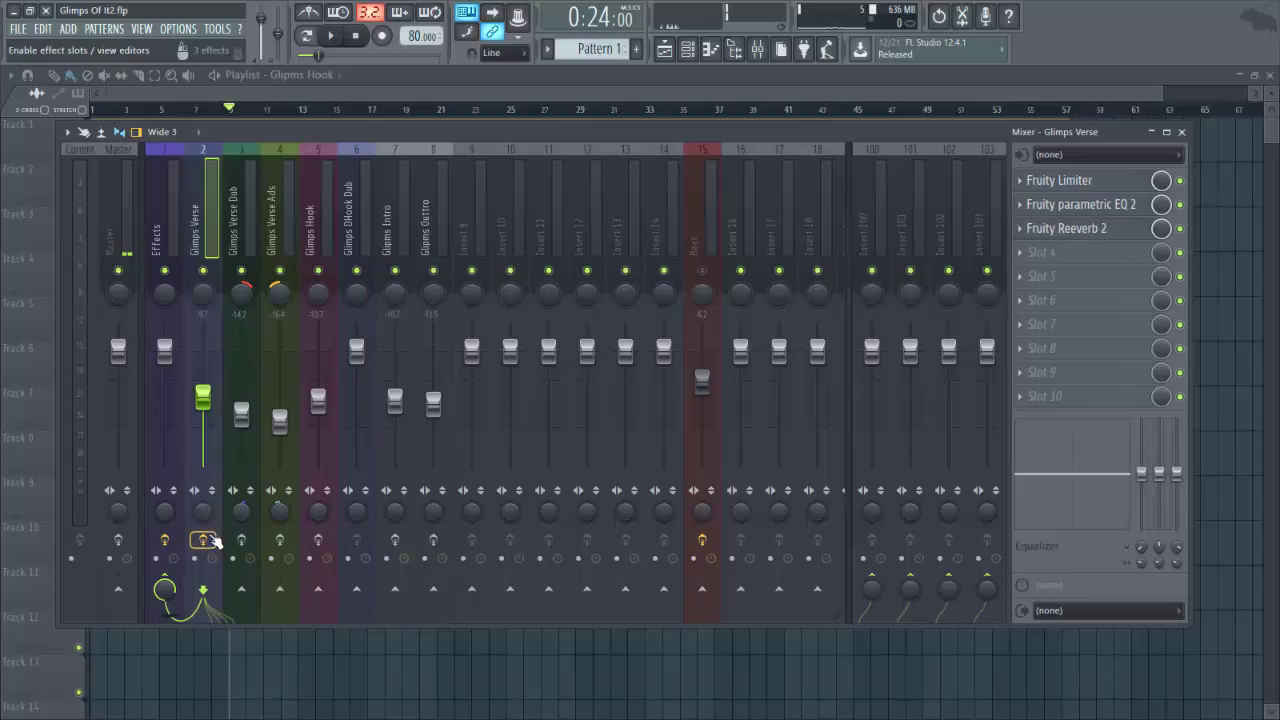
click(281, 83)
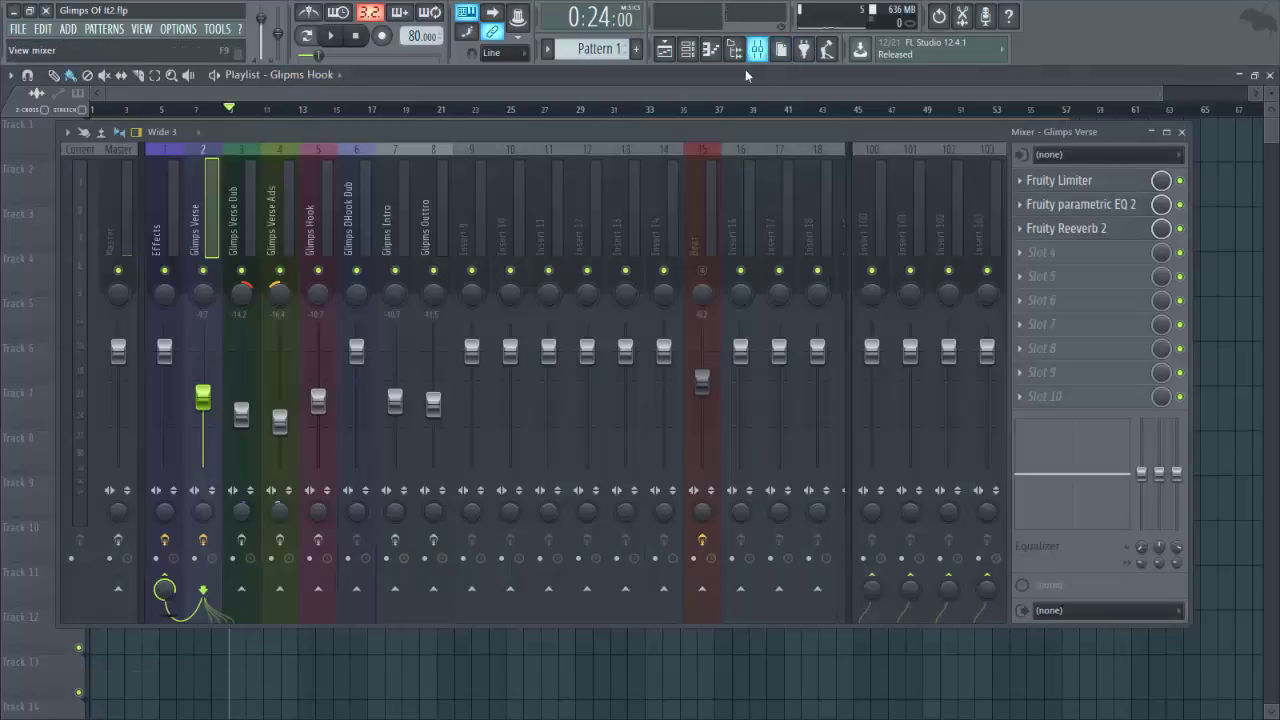
click(756, 49)
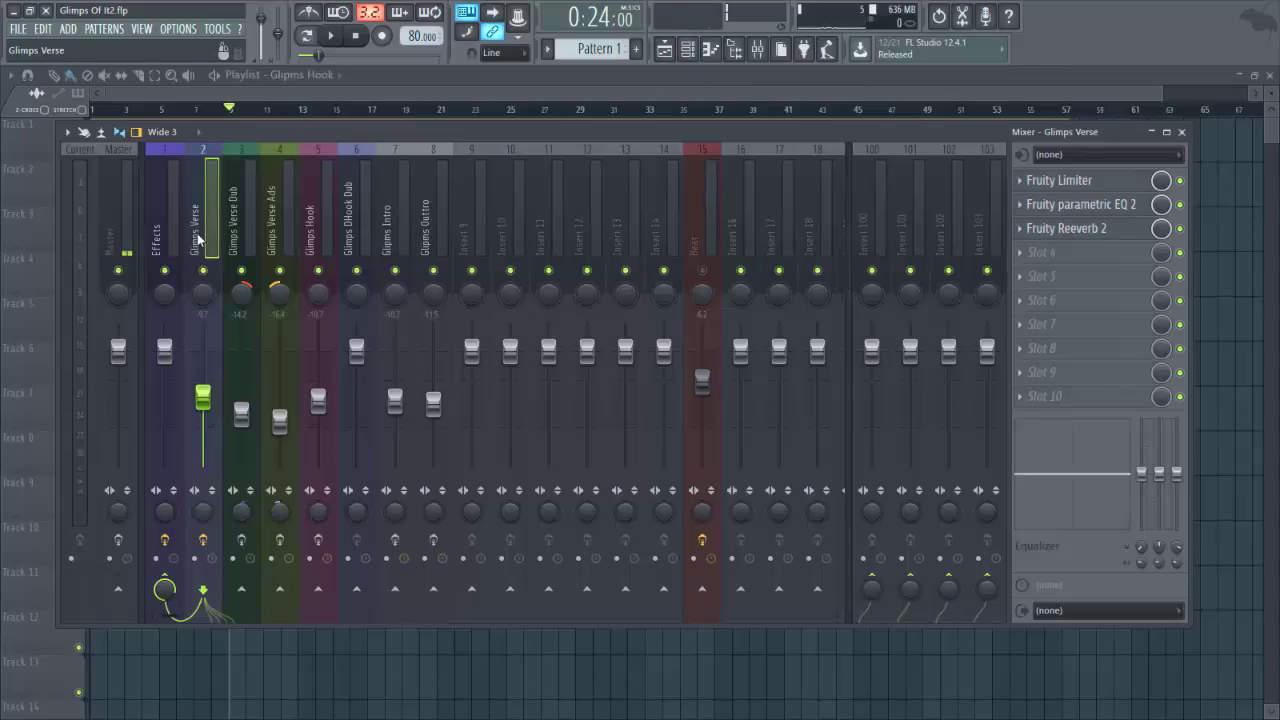
View the playlist arrangement, and check the noise gate threshold and limiter ceiling in the Glimps Verse track's Fruity Limiter
click(373, 92)
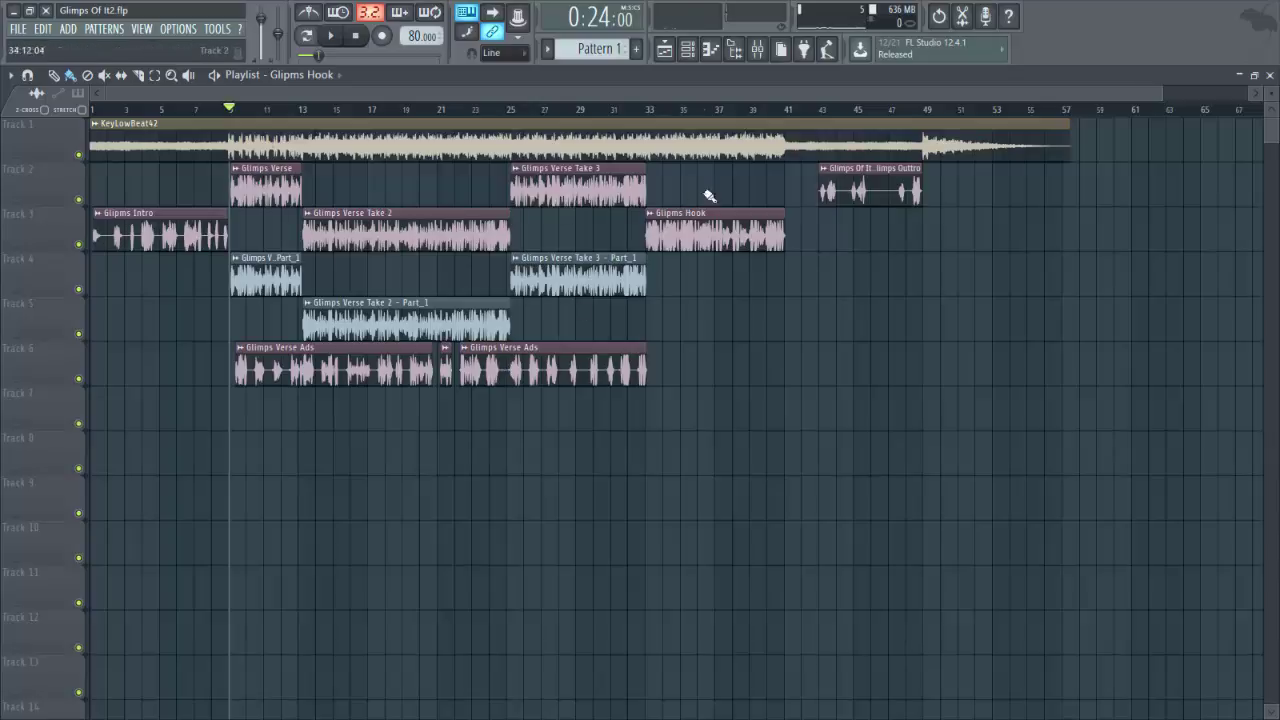
click(757, 48)
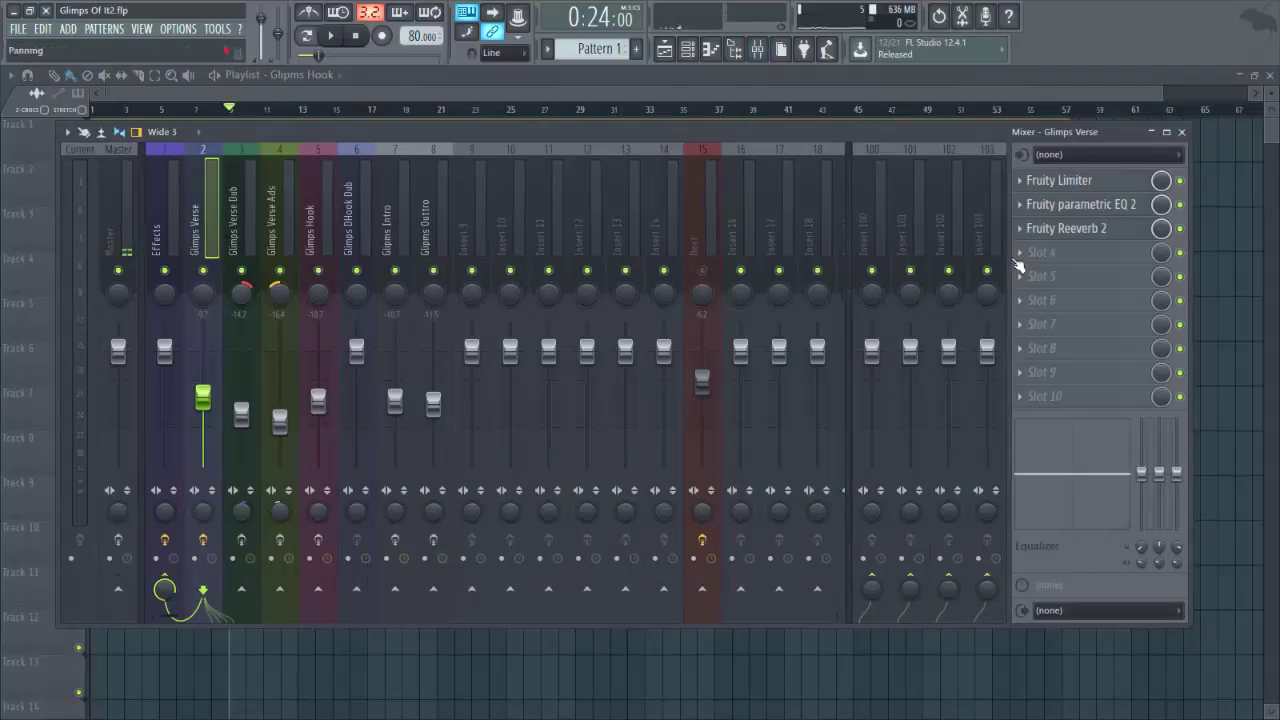
click(1075, 180)
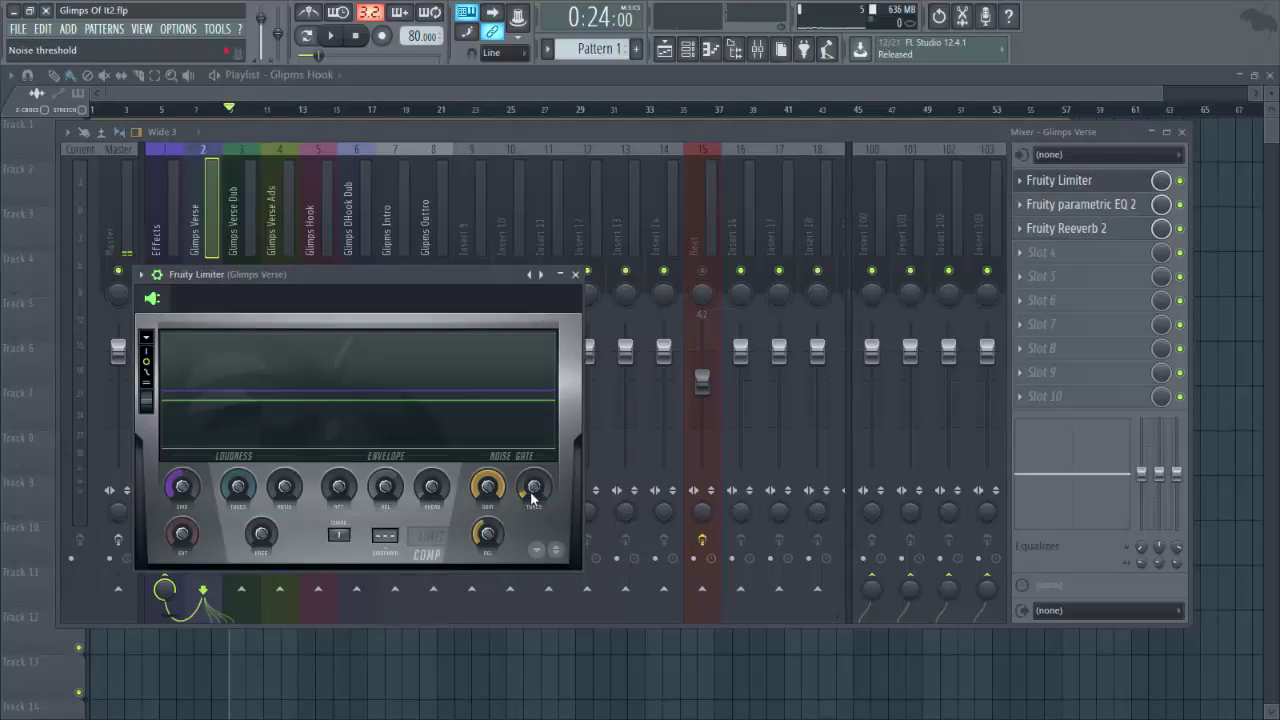
drag(532, 497, 532, 515)
click(434, 541)
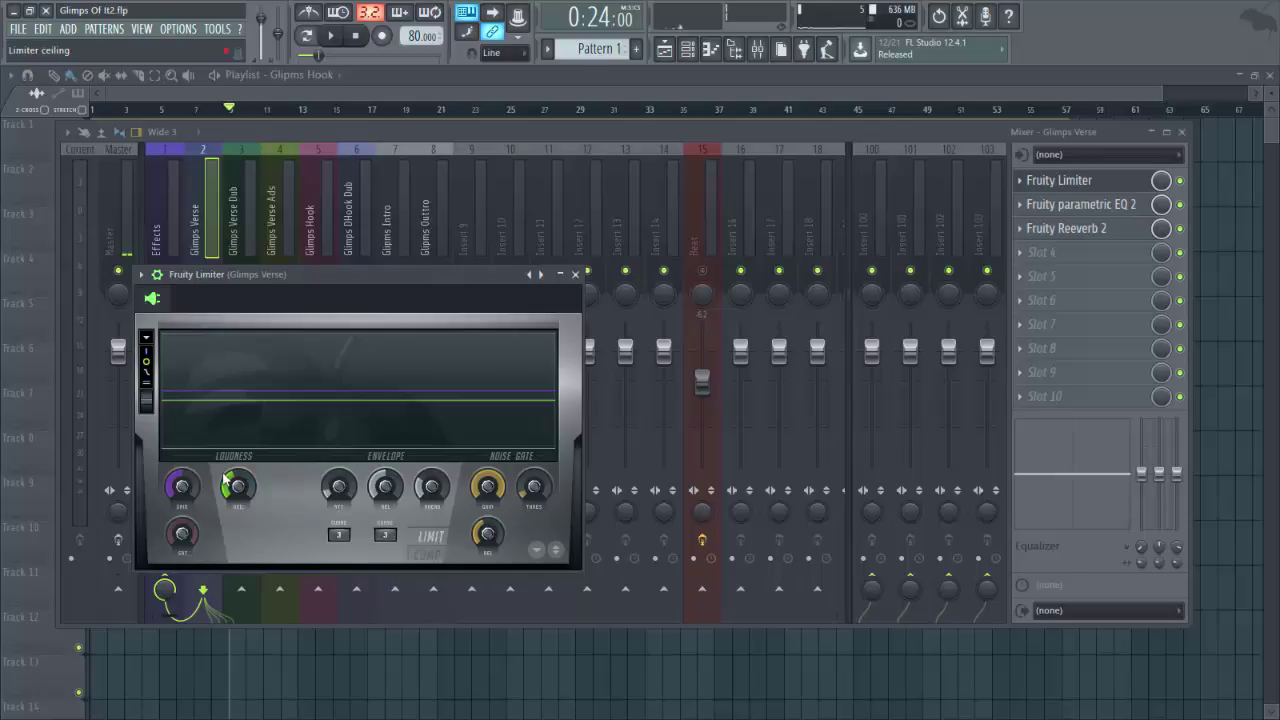
drag(228, 482, 228, 495)
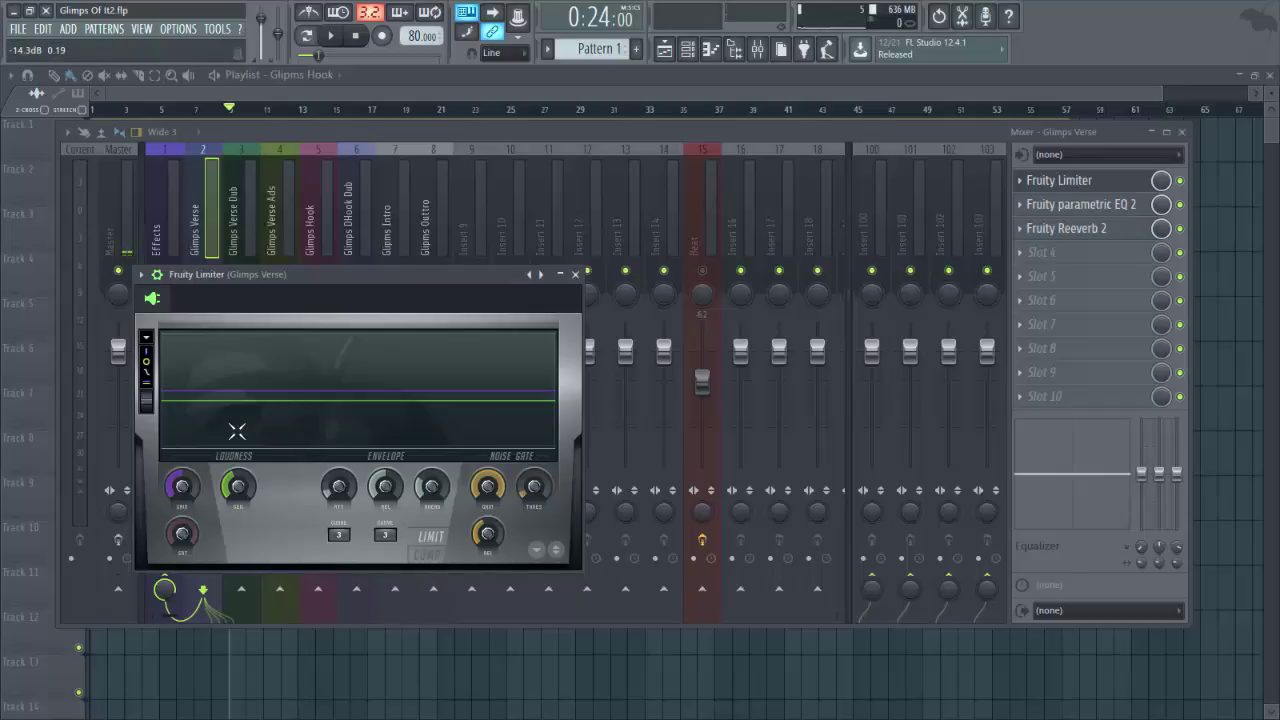
click(575, 274)
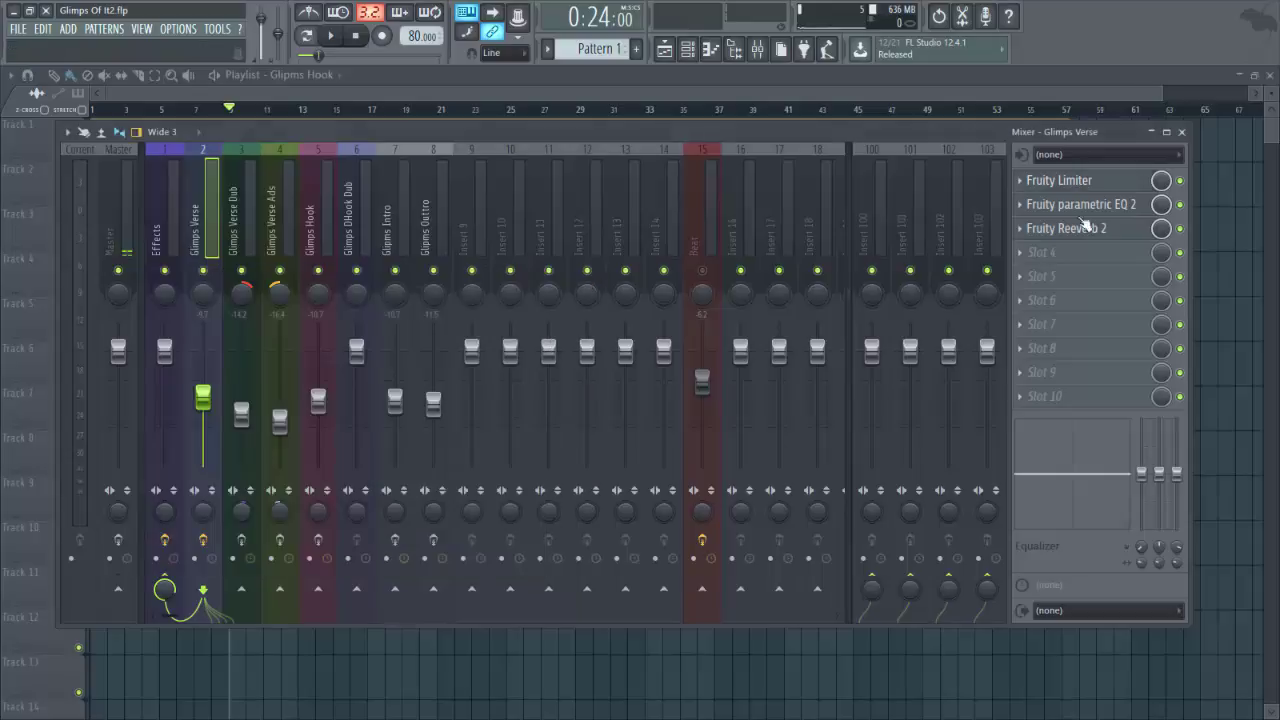
Nudge the high-pass band and set the low-pass band to about 16662 Hz in the Glimps Verse track's Fruity Parametric EQ 2
click(1110, 206)
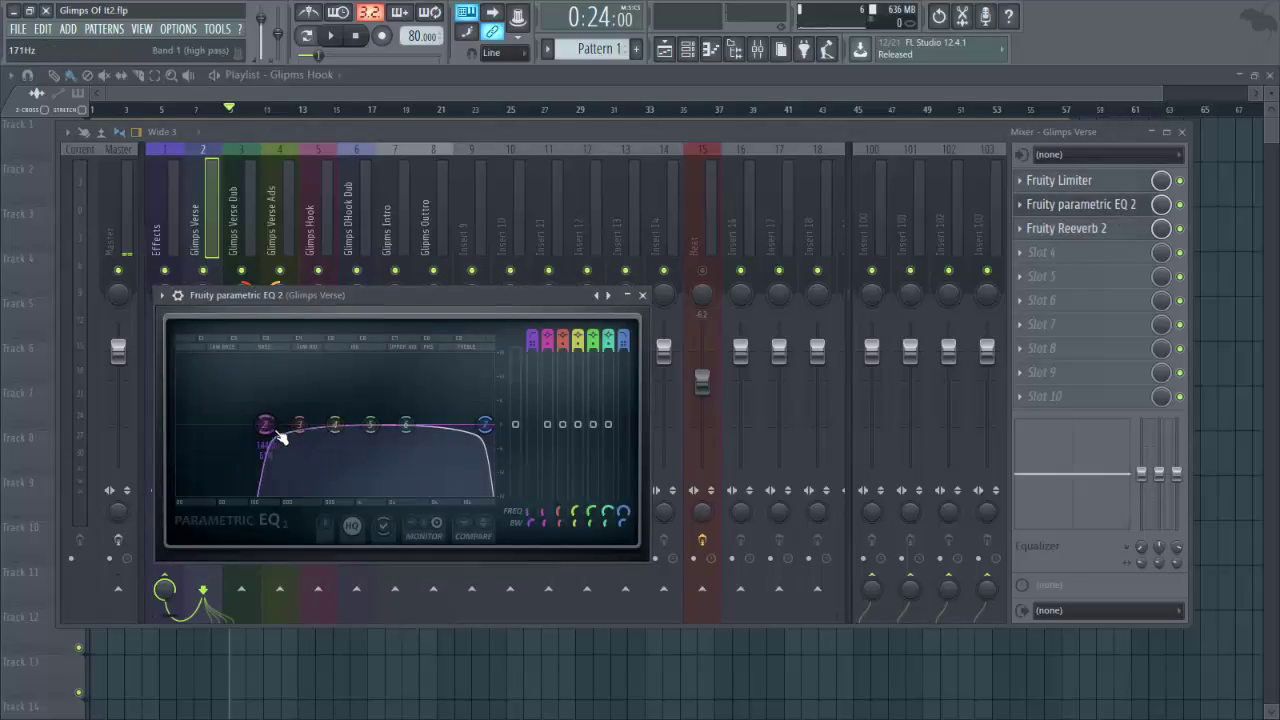
mouse_move(267, 426)
mouse_down()
mouse_move(182, 424)
mouse_move(263, 425)
mouse_up()
mouse_move(485, 424)
mouse_down()
mouse_move(400, 424)
mouse_move(486, 424)
mouse_up()
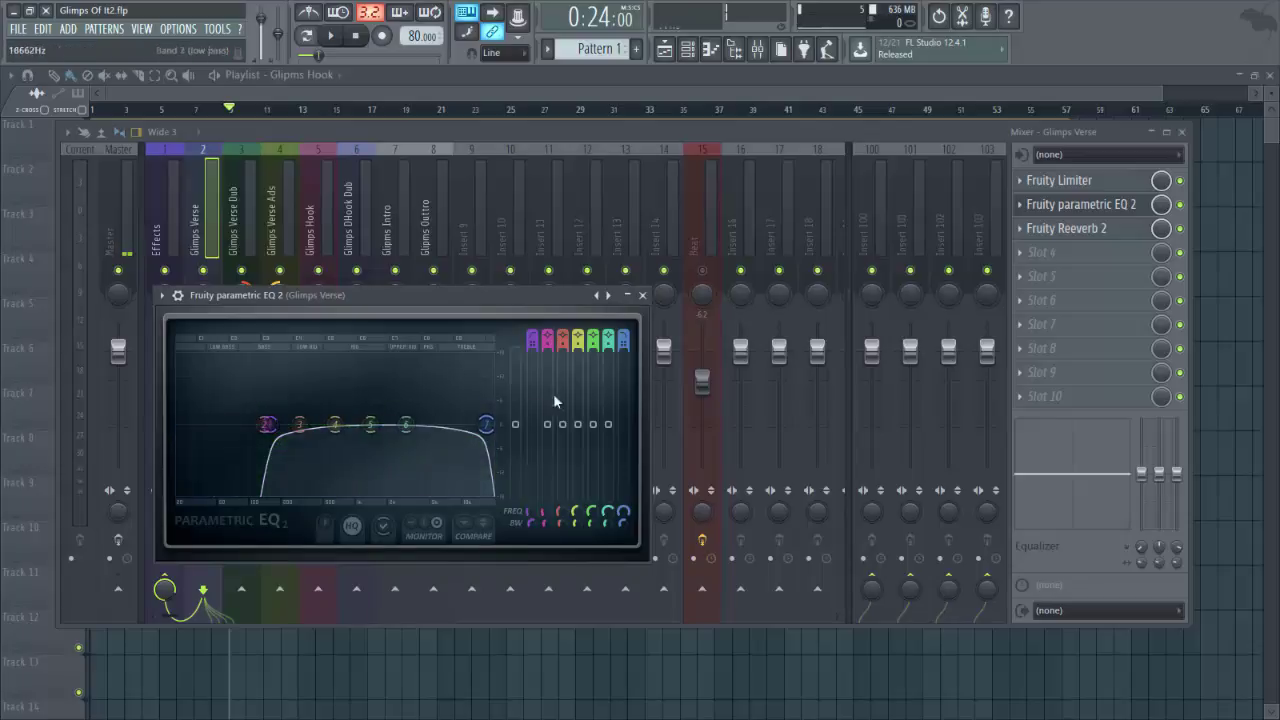
click(643, 296)
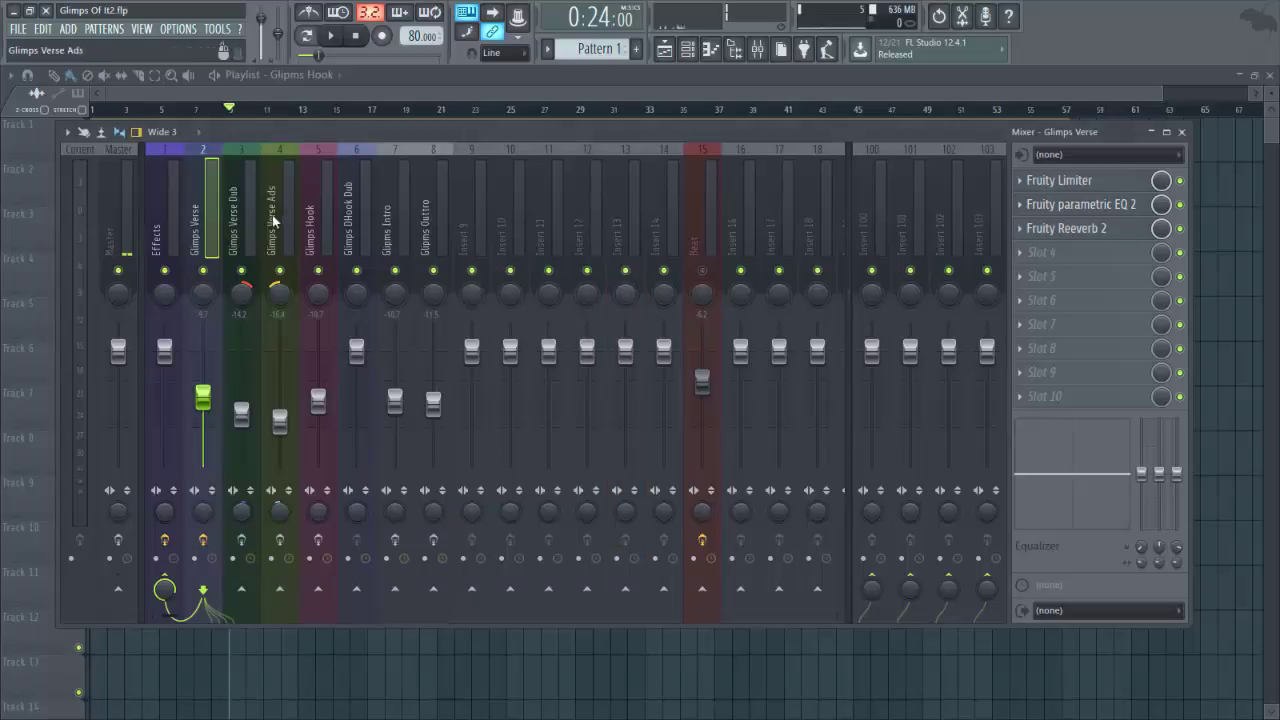
Compare the Effects track's plugin chain with Glimps Verse's, and examine the wet level in Glimps Verse's Fruity Reeverb 2
click(165, 243)
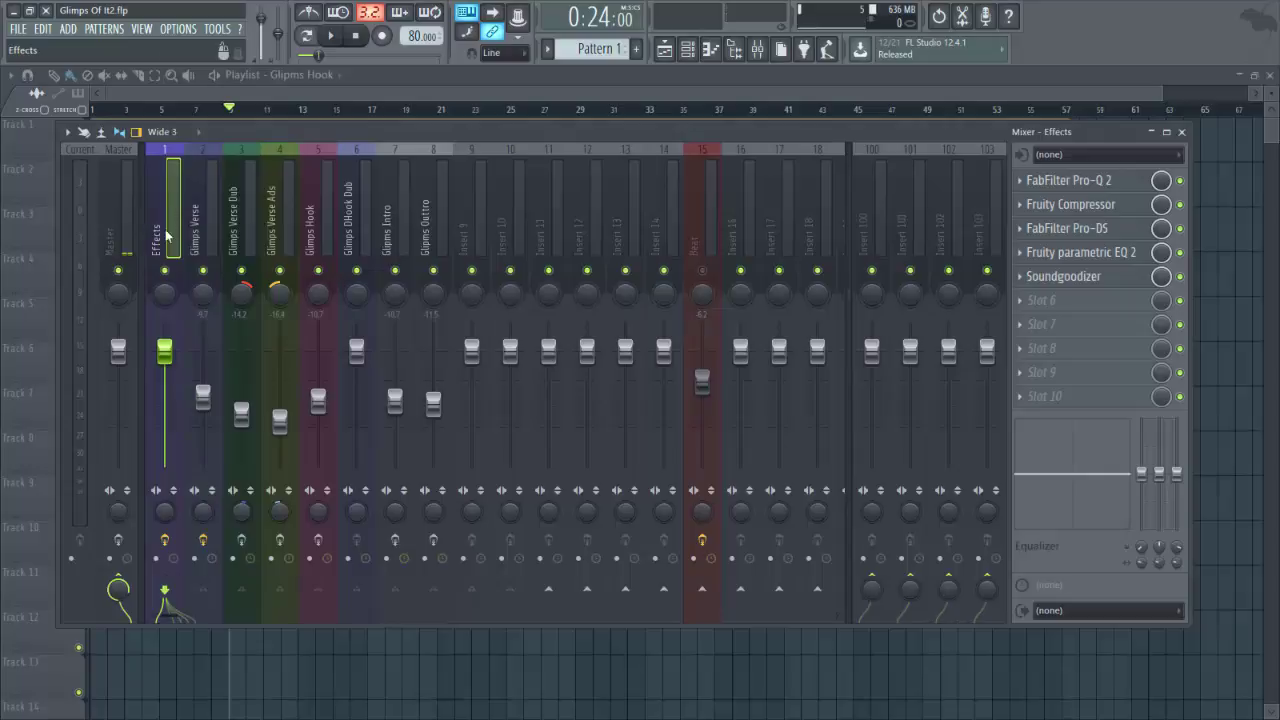
click(189, 250)
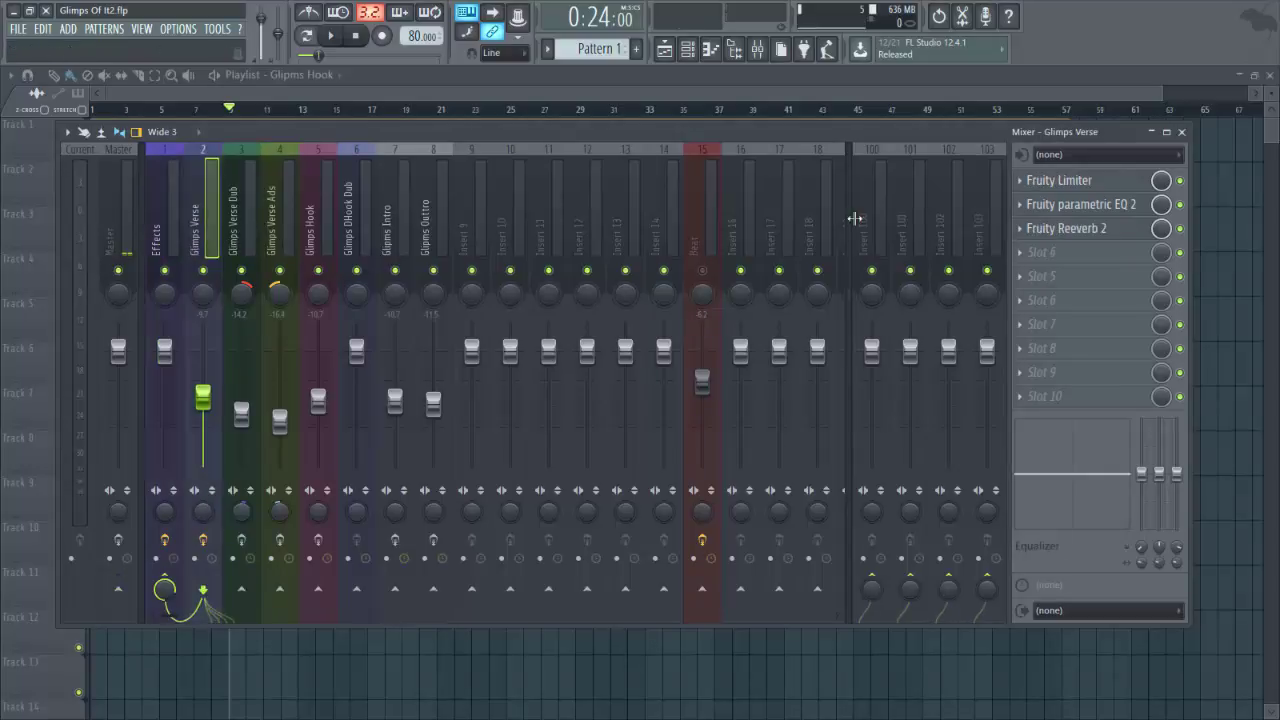
click(1087, 238)
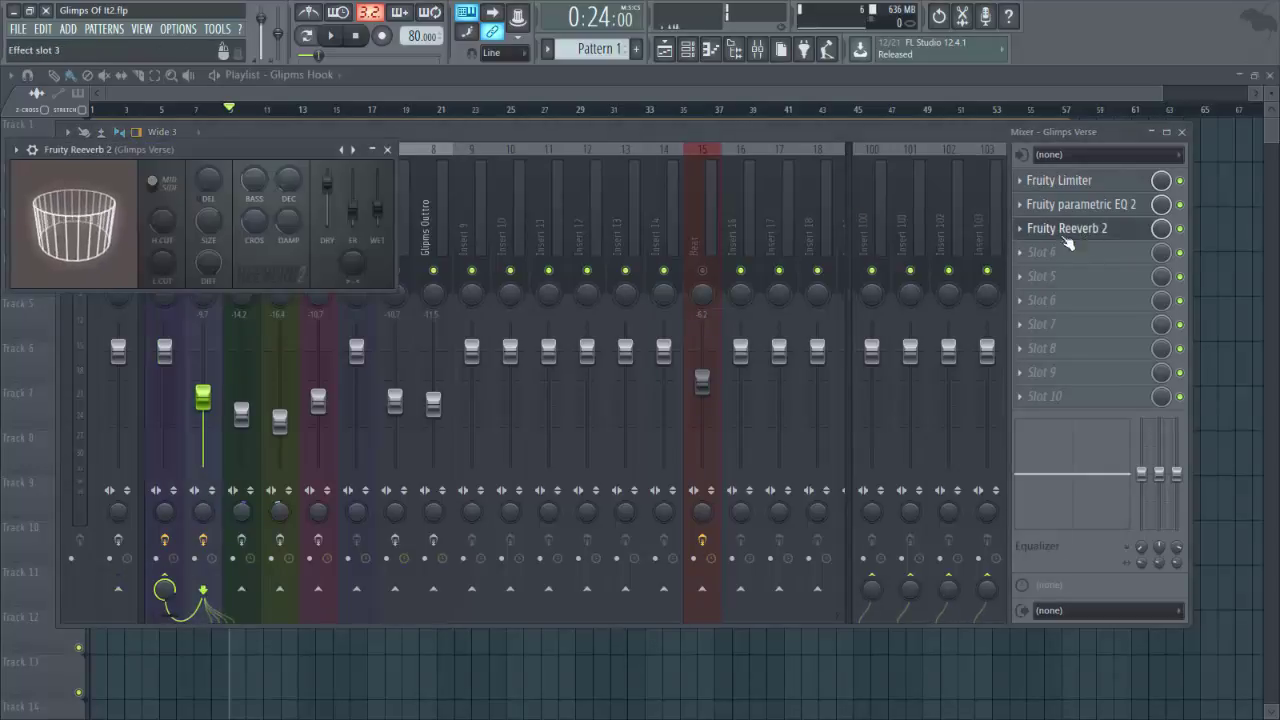
click(388, 149)
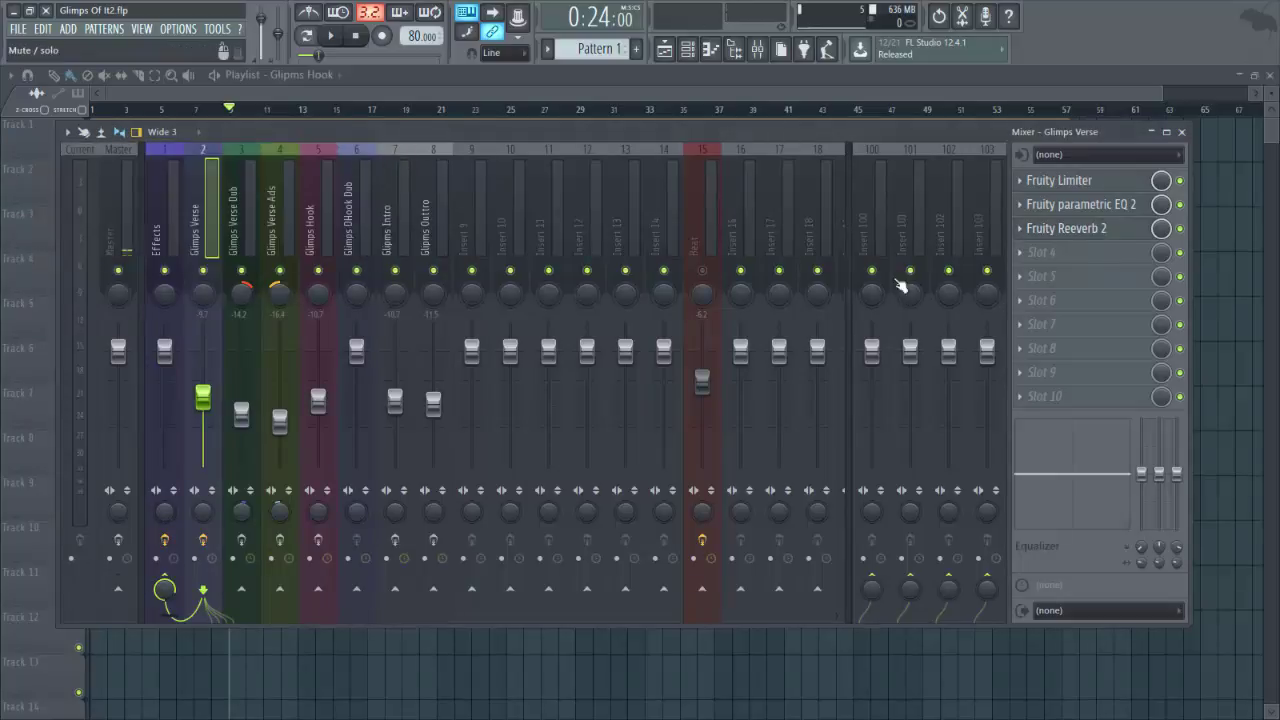
click(1092, 229)
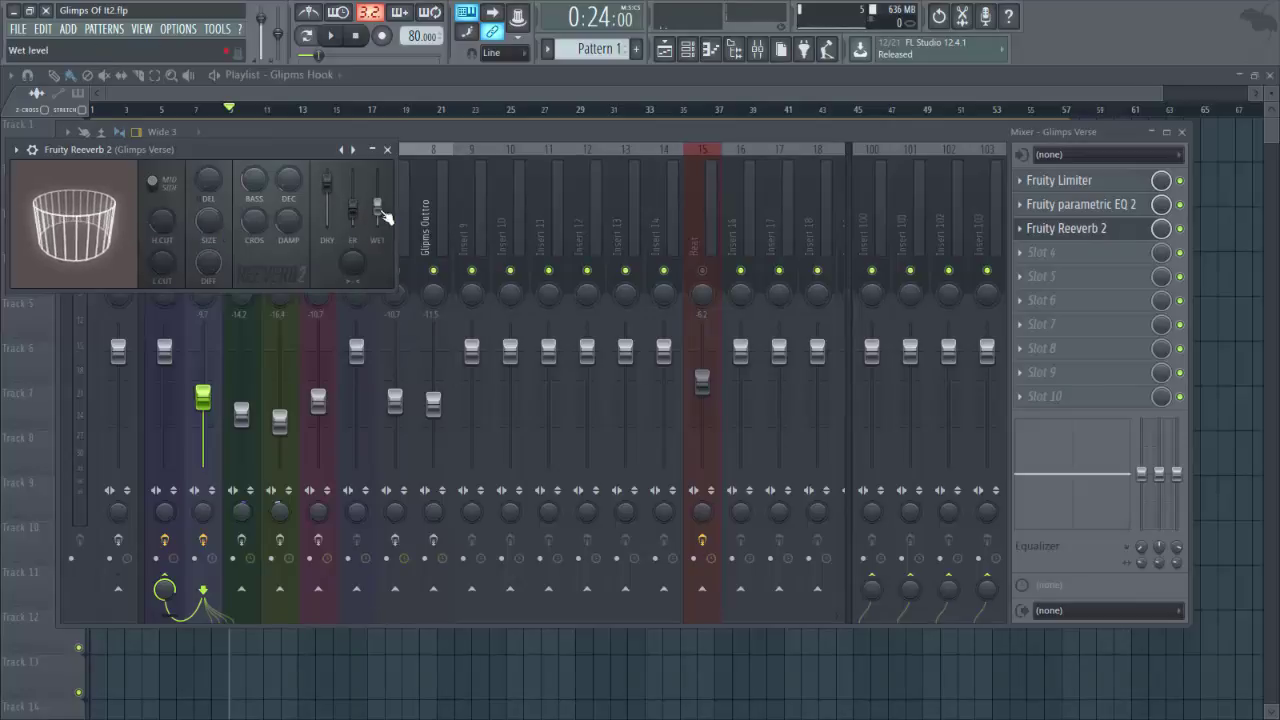
click(389, 149)
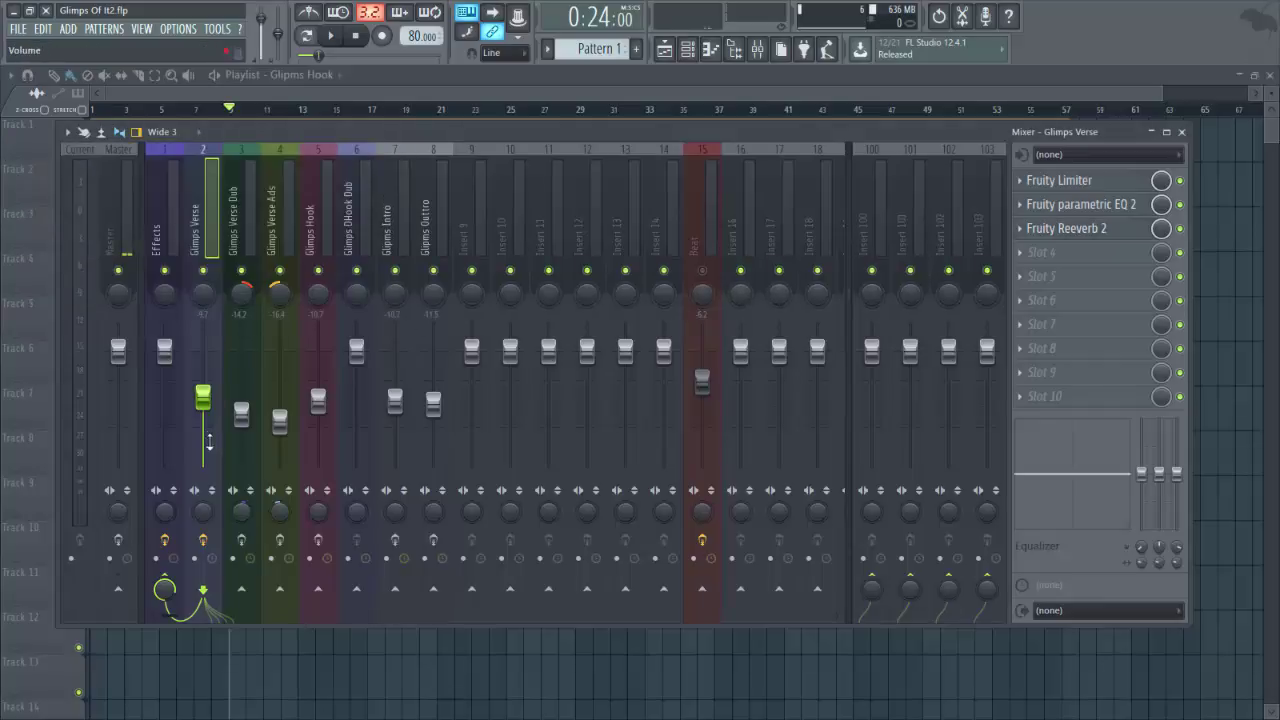
Play the song with Glimps Verse Dub and Glimps Verse Ads muted, toggling Glimps Verse's effect slots to compare the sound
key(space)
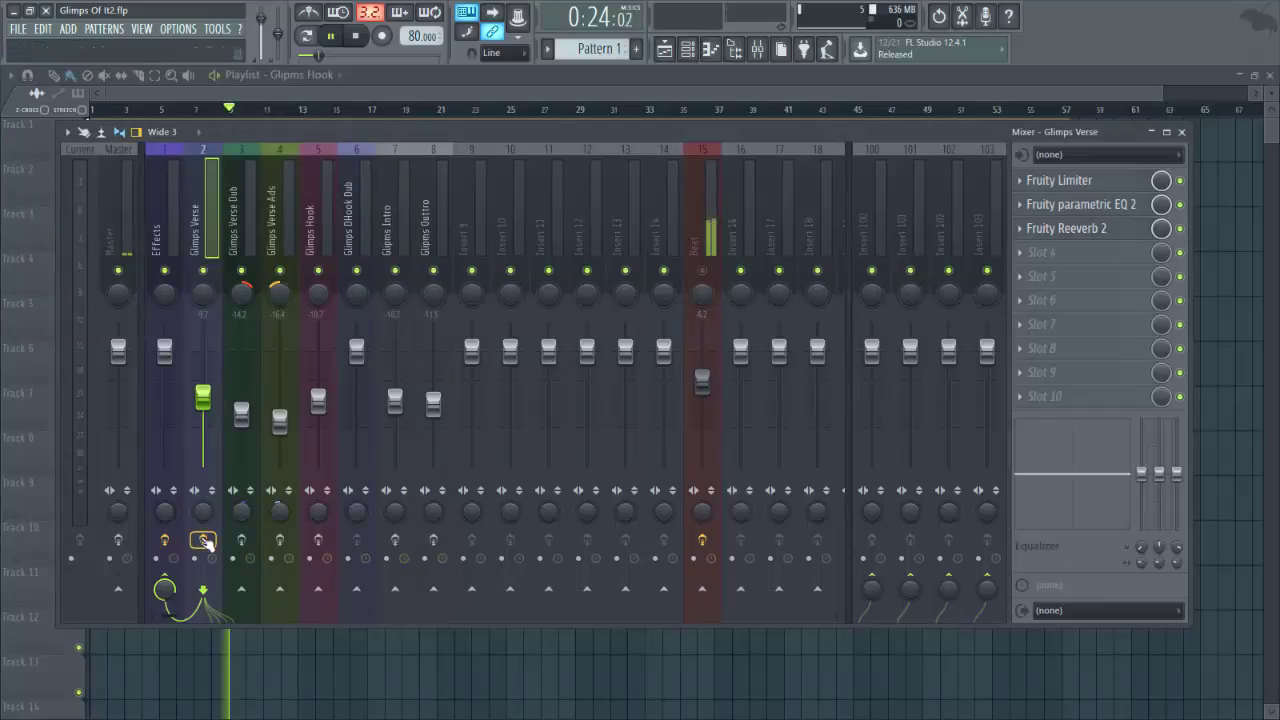
click(241, 270)
click(279, 270)
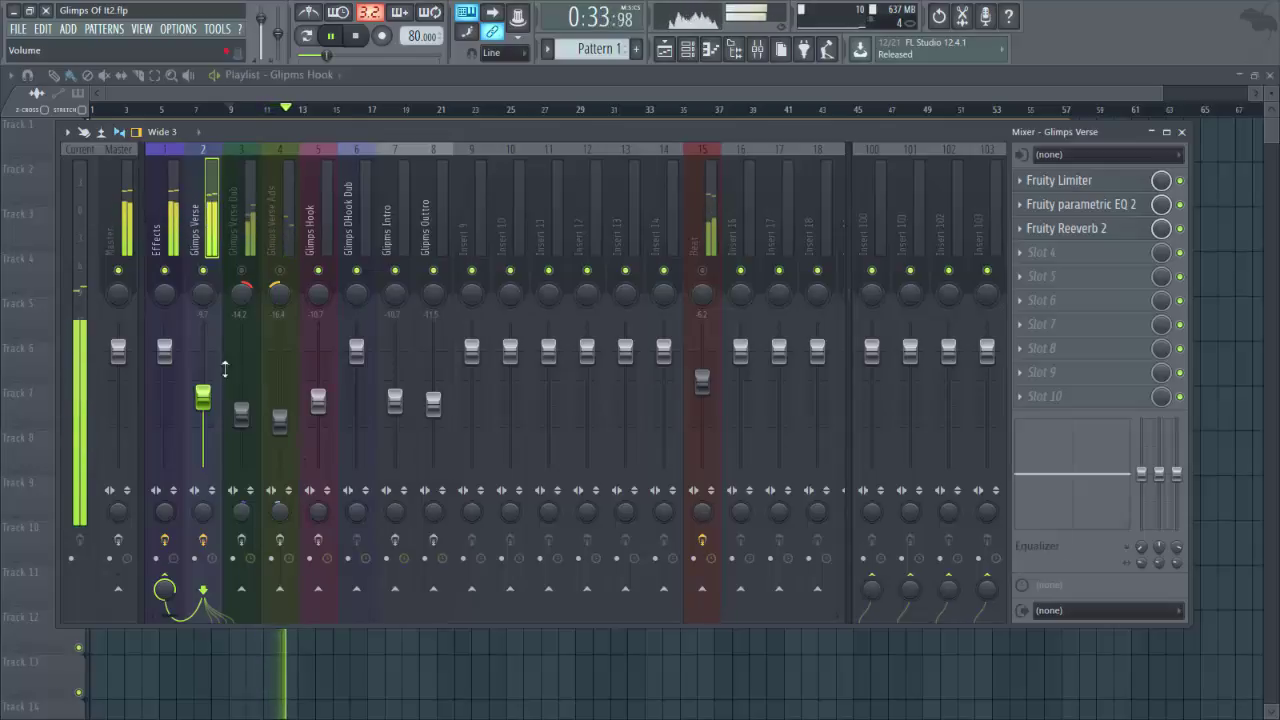
click(203, 541)
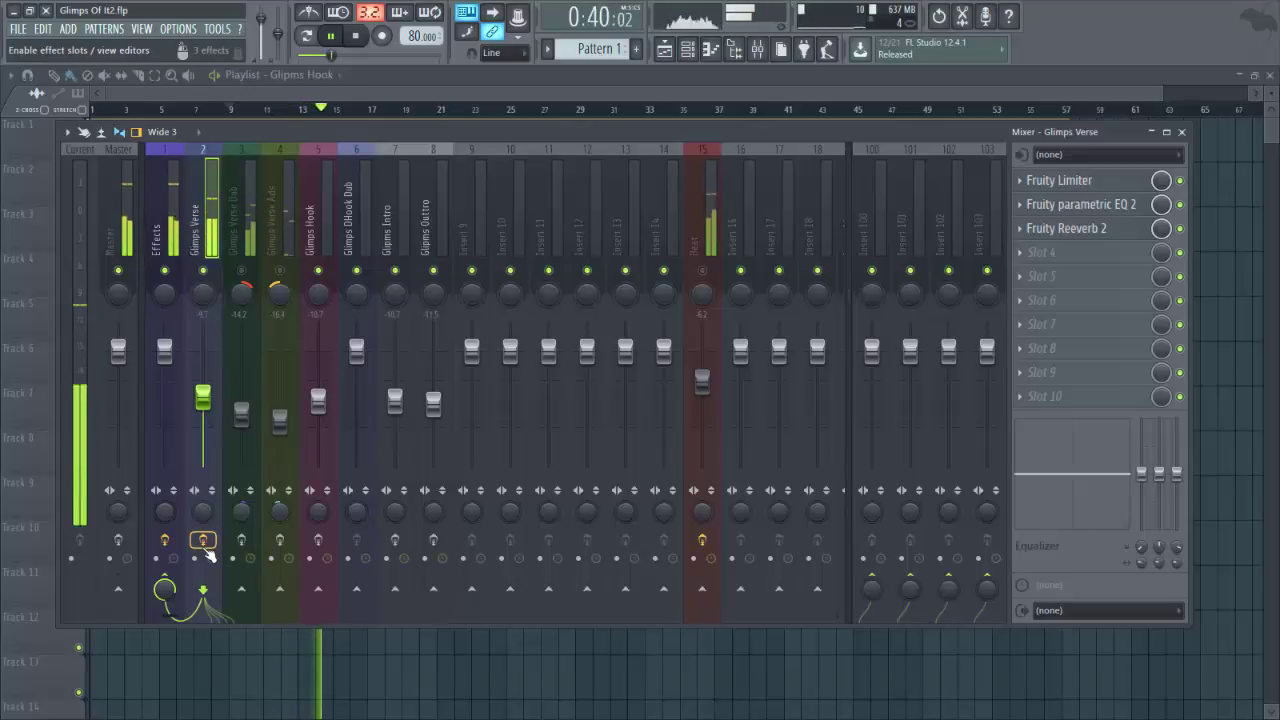
key(space)
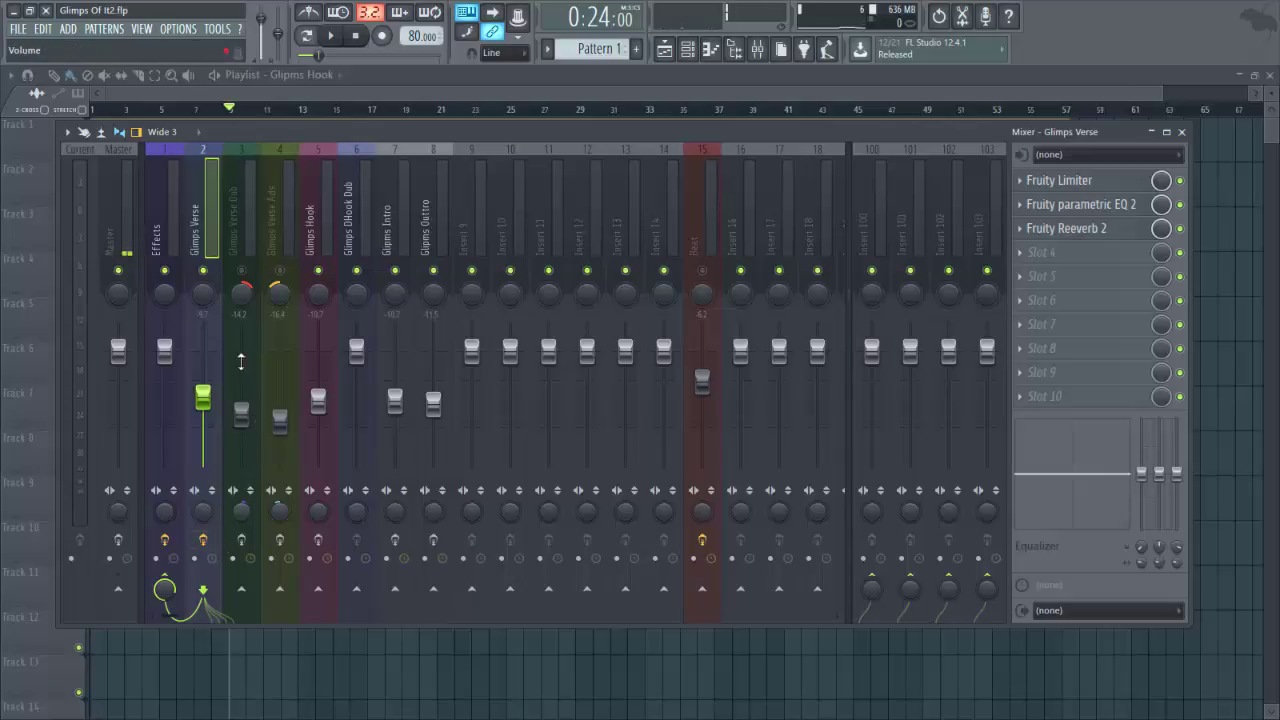
Unmute the Glimps Verse Dub track, mute Glimps Verse, and show the Dub track's effects chain
click(245, 272)
click(204, 272)
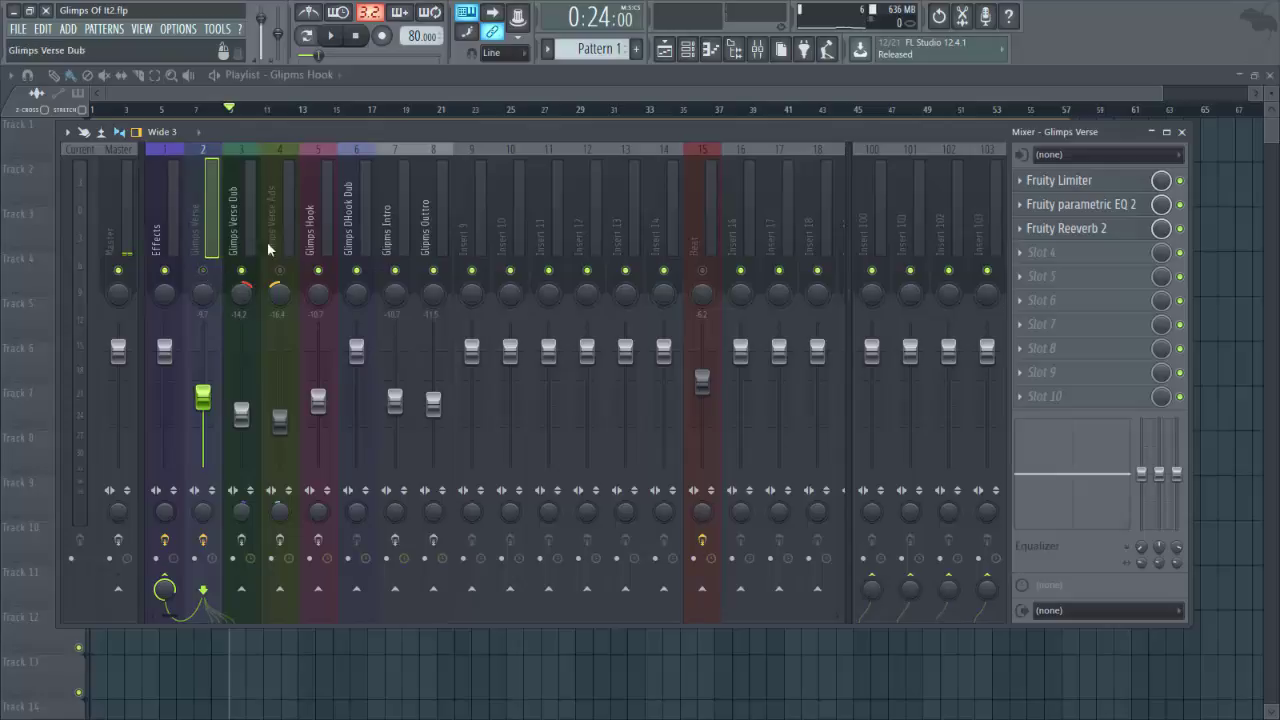
click(232, 238)
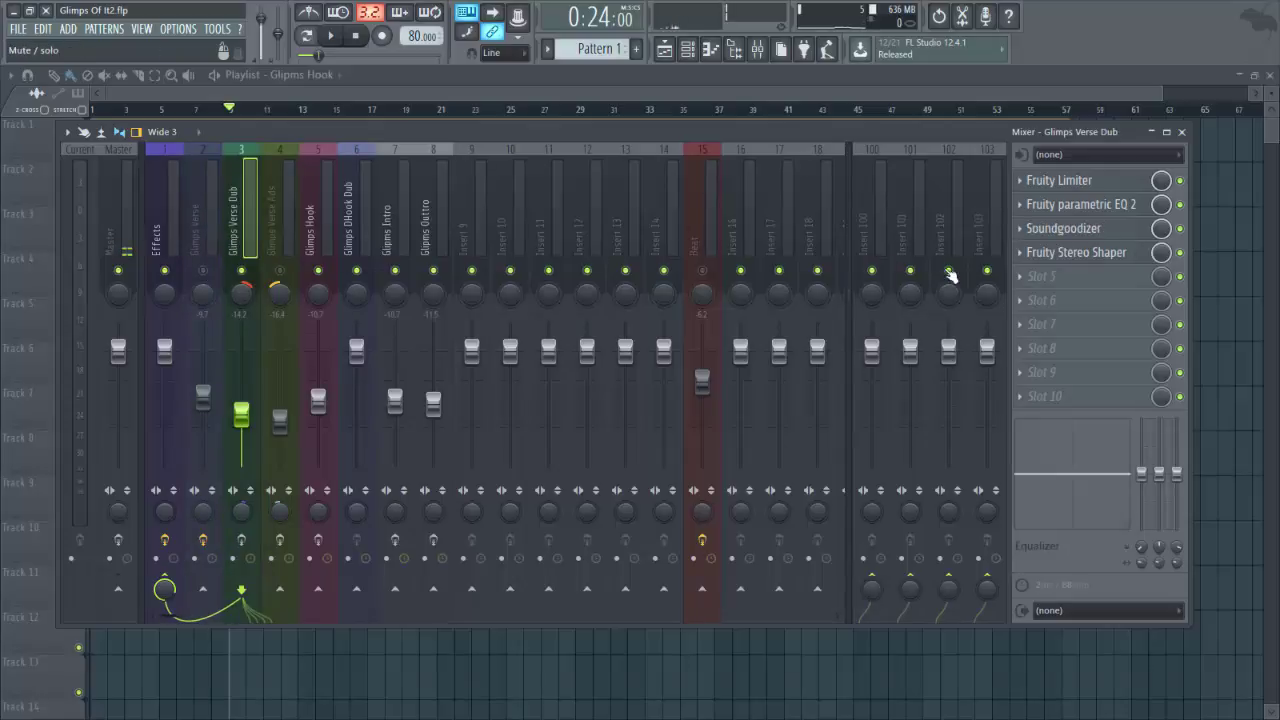
Examine the Fruity Limiter, Fruity Parametric EQ 2 and Soundgoodizer settings on the Glimps Verse Dub track
click(1108, 184)
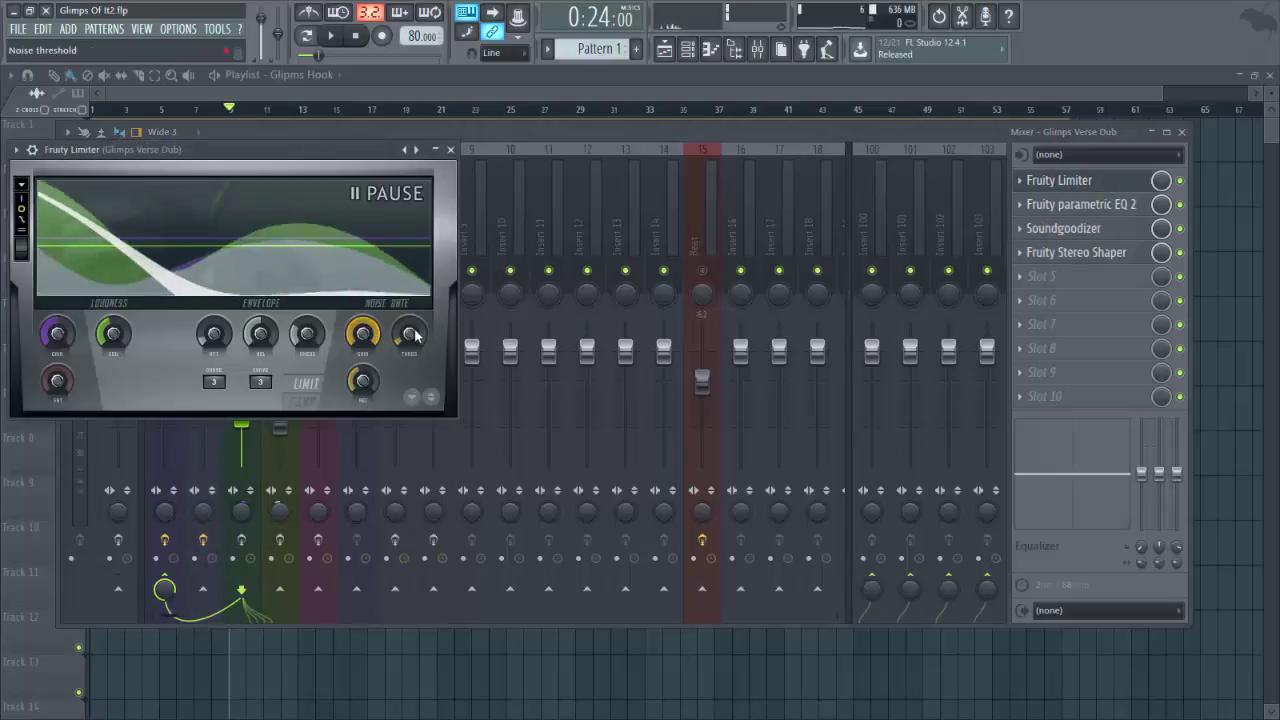
click(1088, 206)
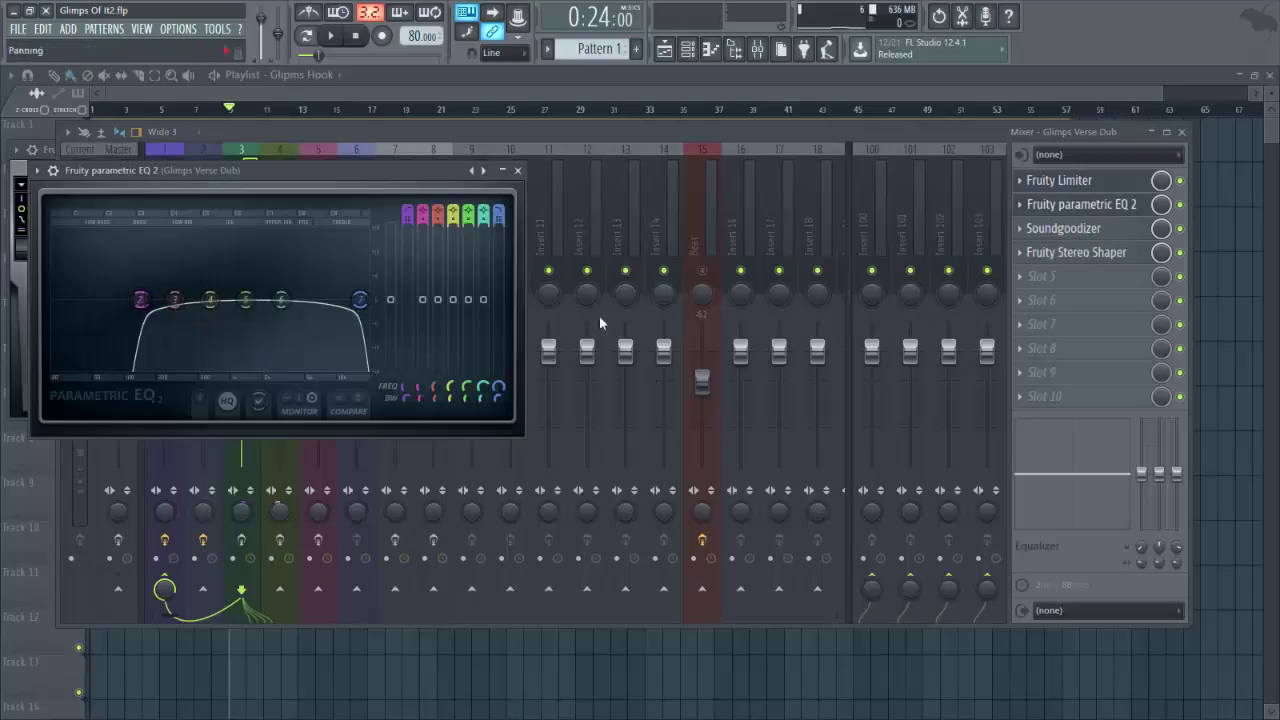
click(518, 171)
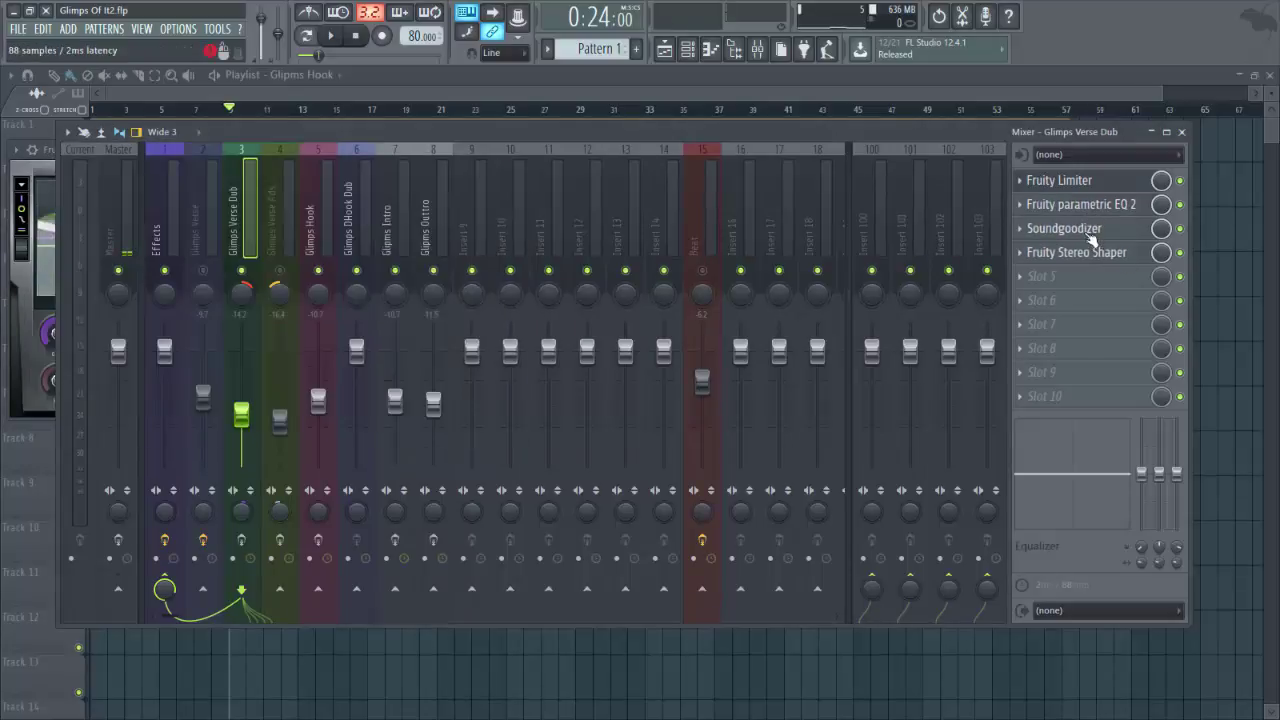
click(1063, 228)
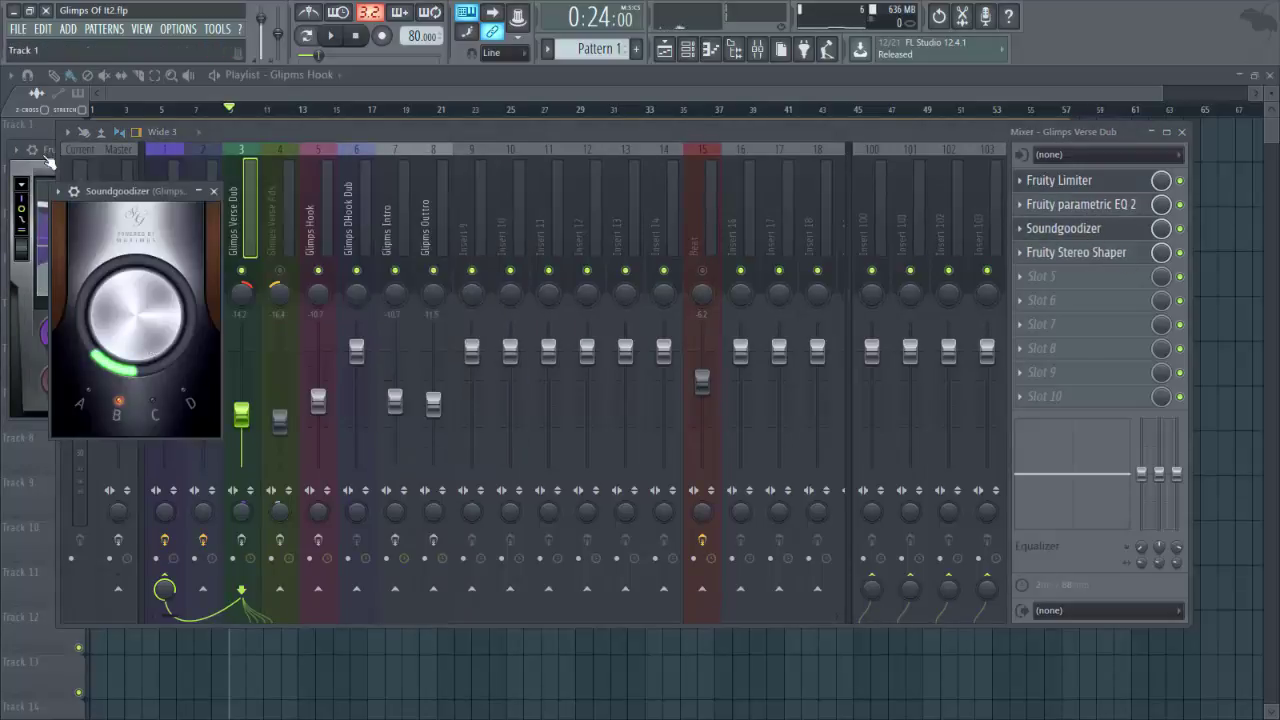
click(45, 152)
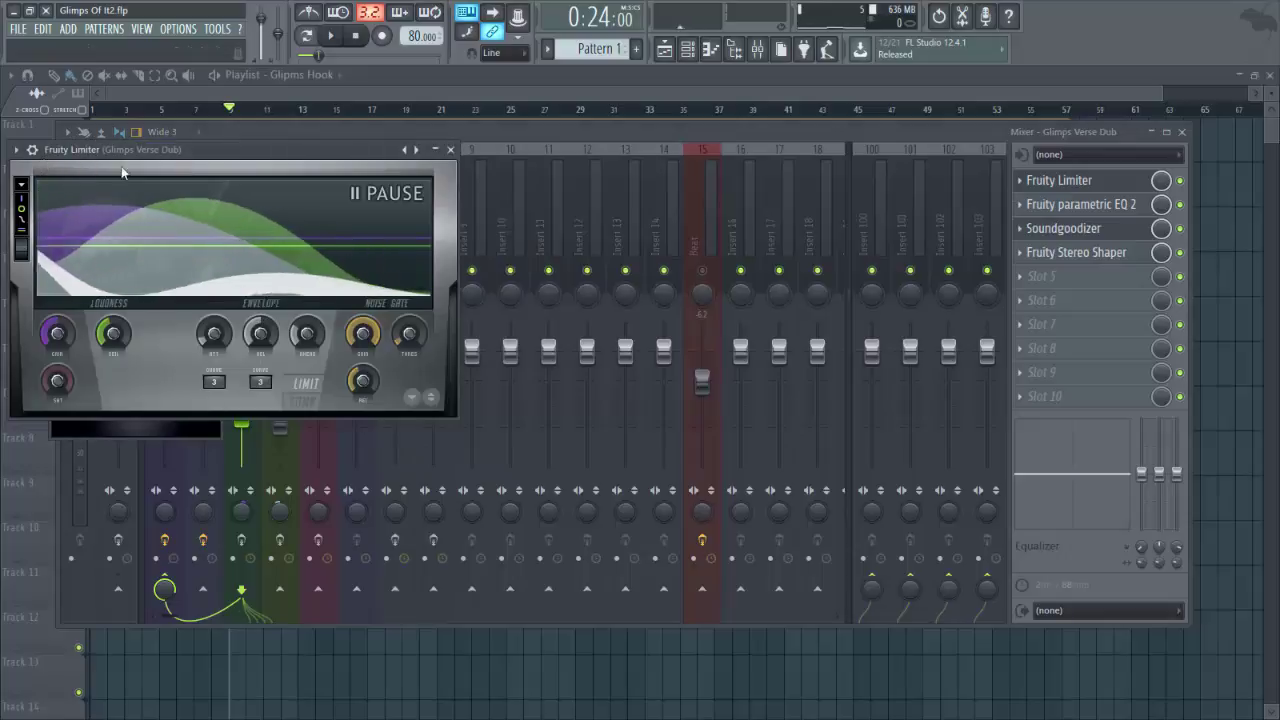
click(450, 149)
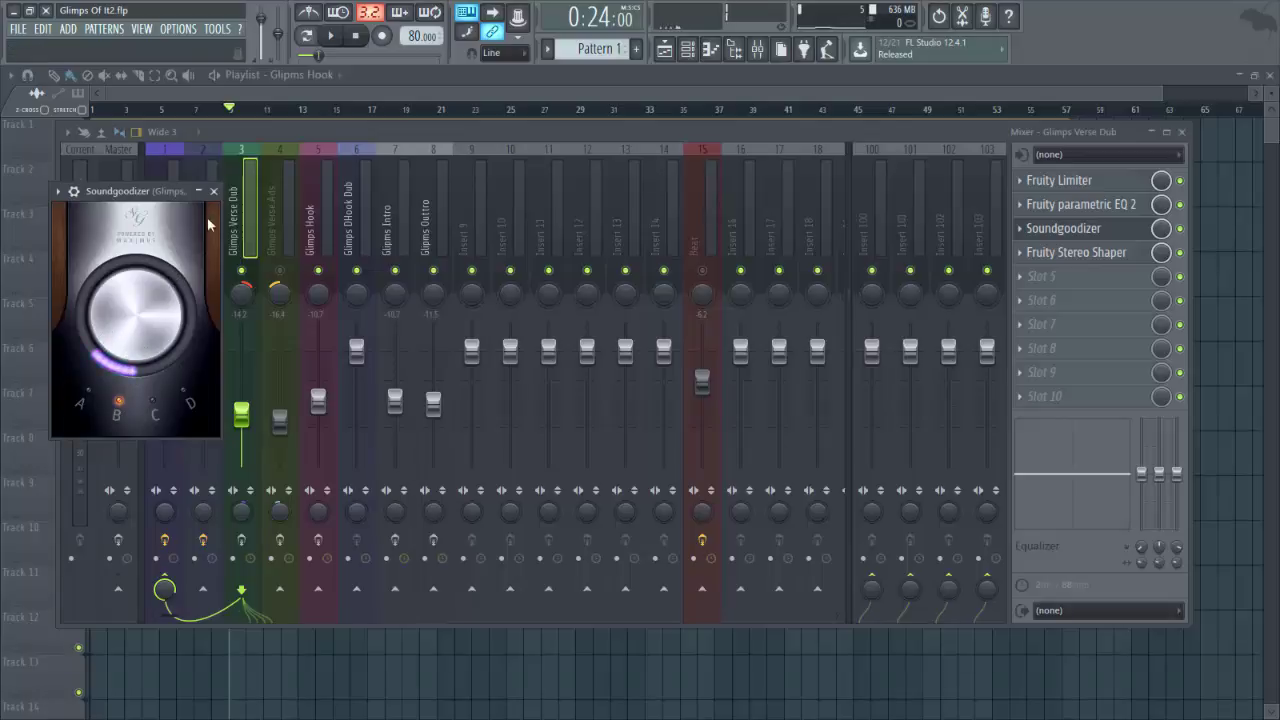
click(213, 190)
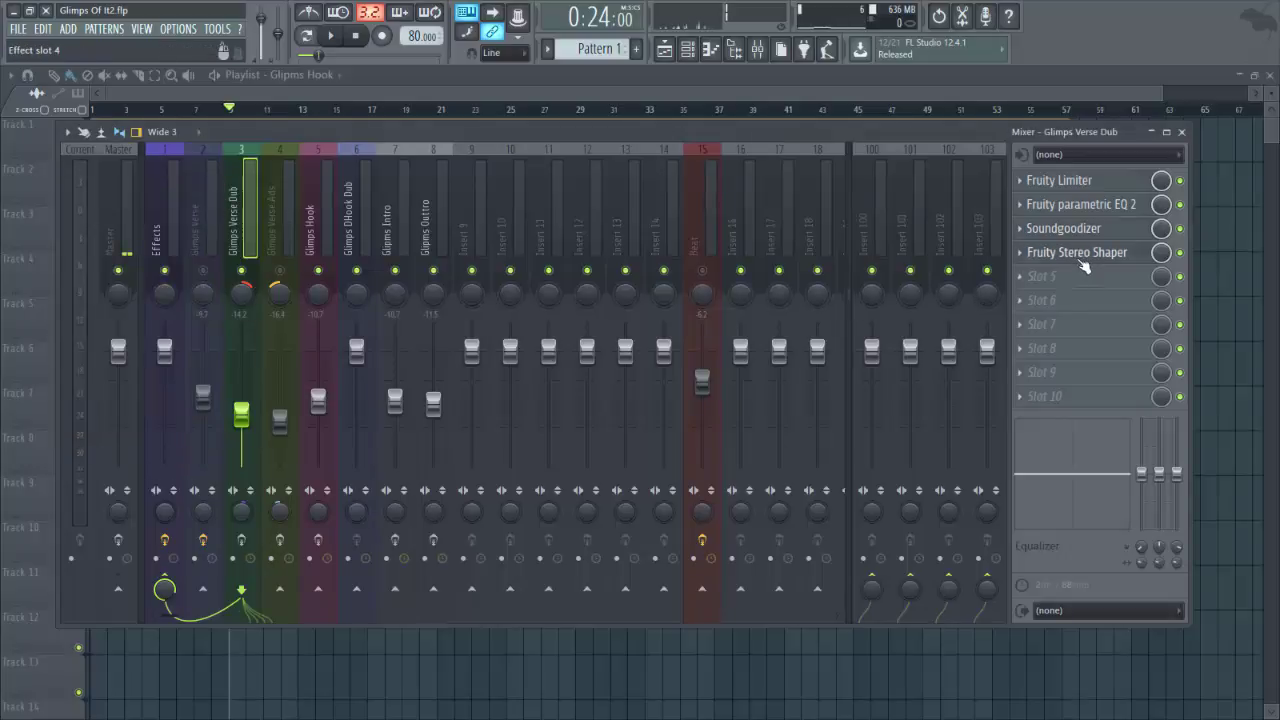
View Fruity Stereo Shaper on the Glimps Verse Dub track and look through its available presets
click(1070, 252)
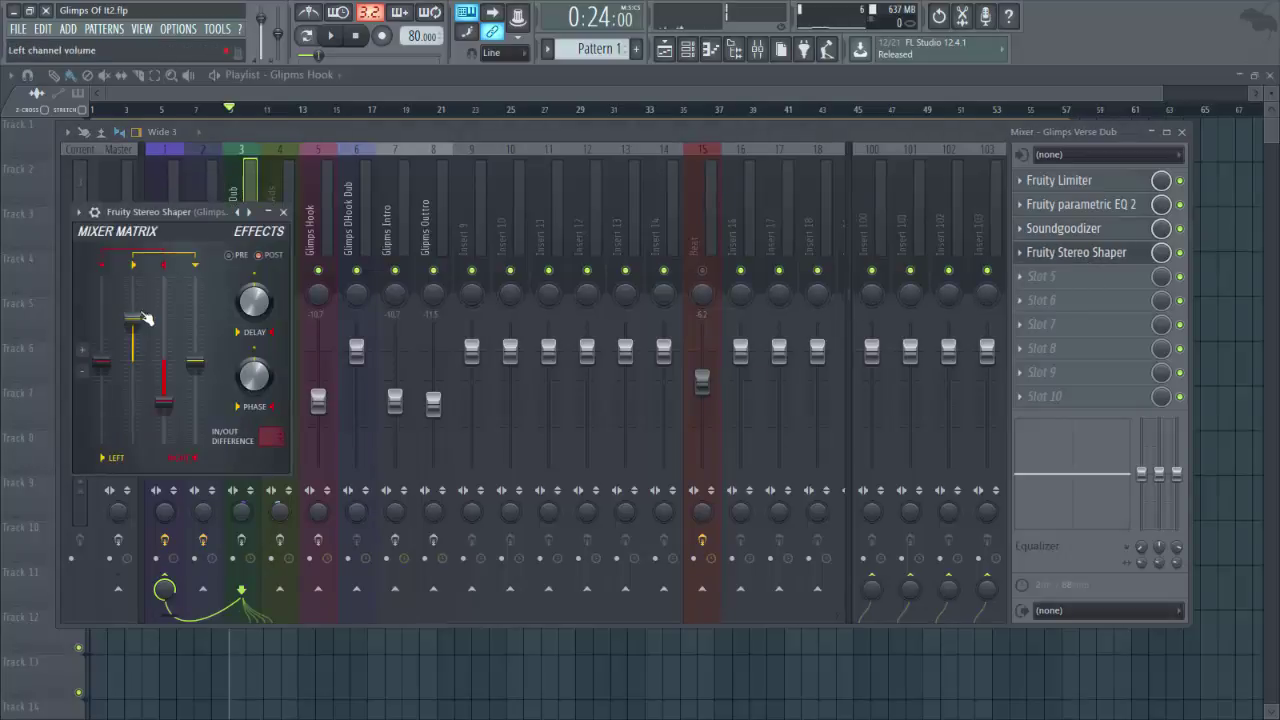
click(78, 212)
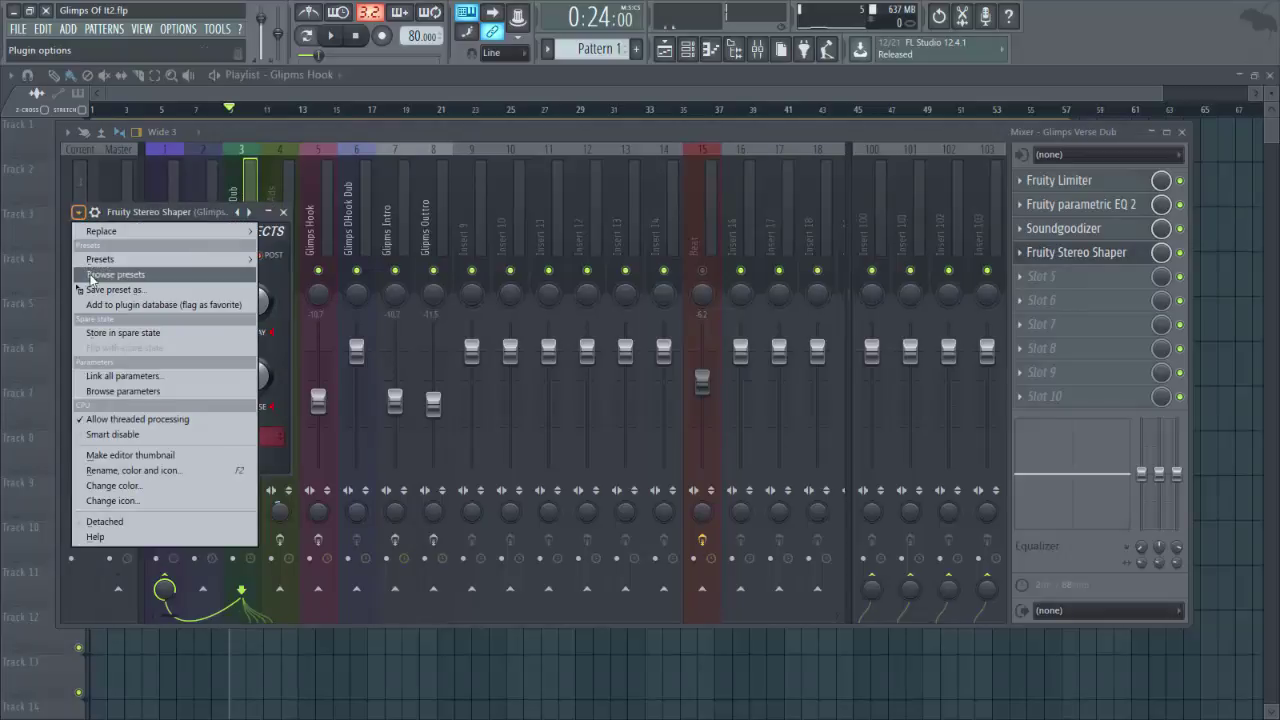
mouse_move(100, 259)
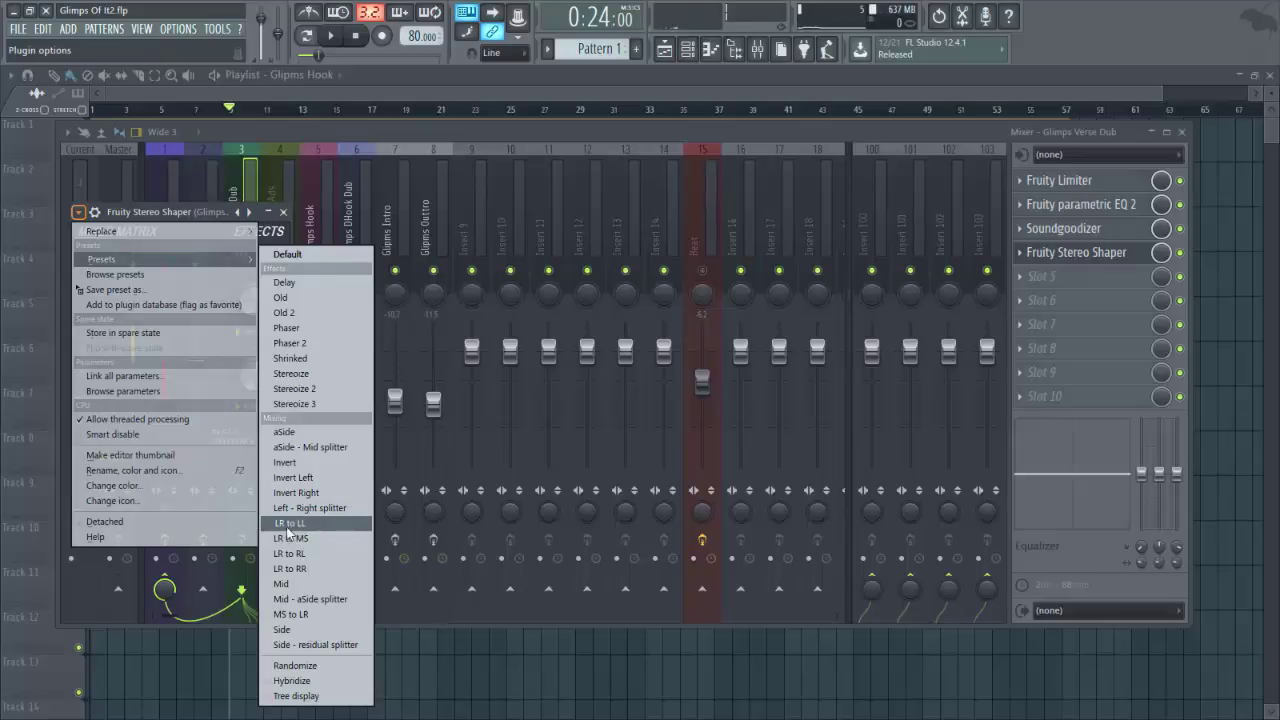
click(198, 213)
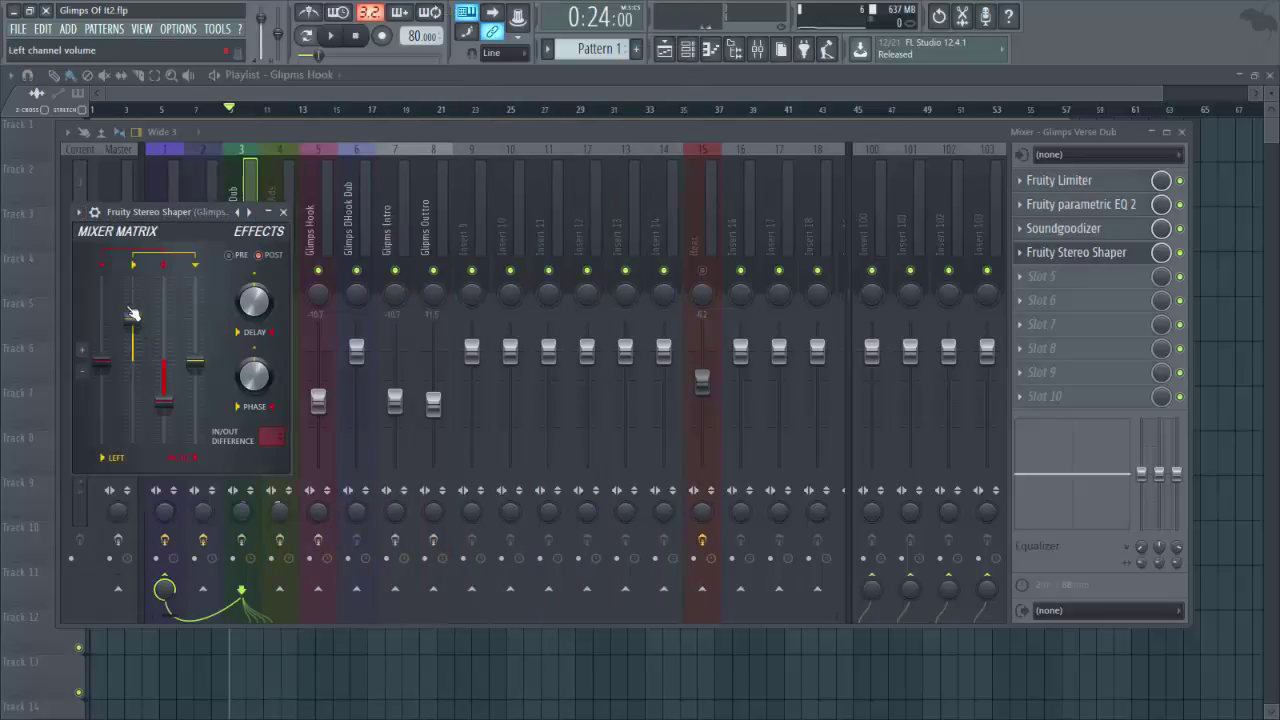
Adjust the left and right channel volumes in the Stereo Shaper's mixer matrix, bringing the left channel to about 1.5 dB
drag(132, 314, 132, 308)
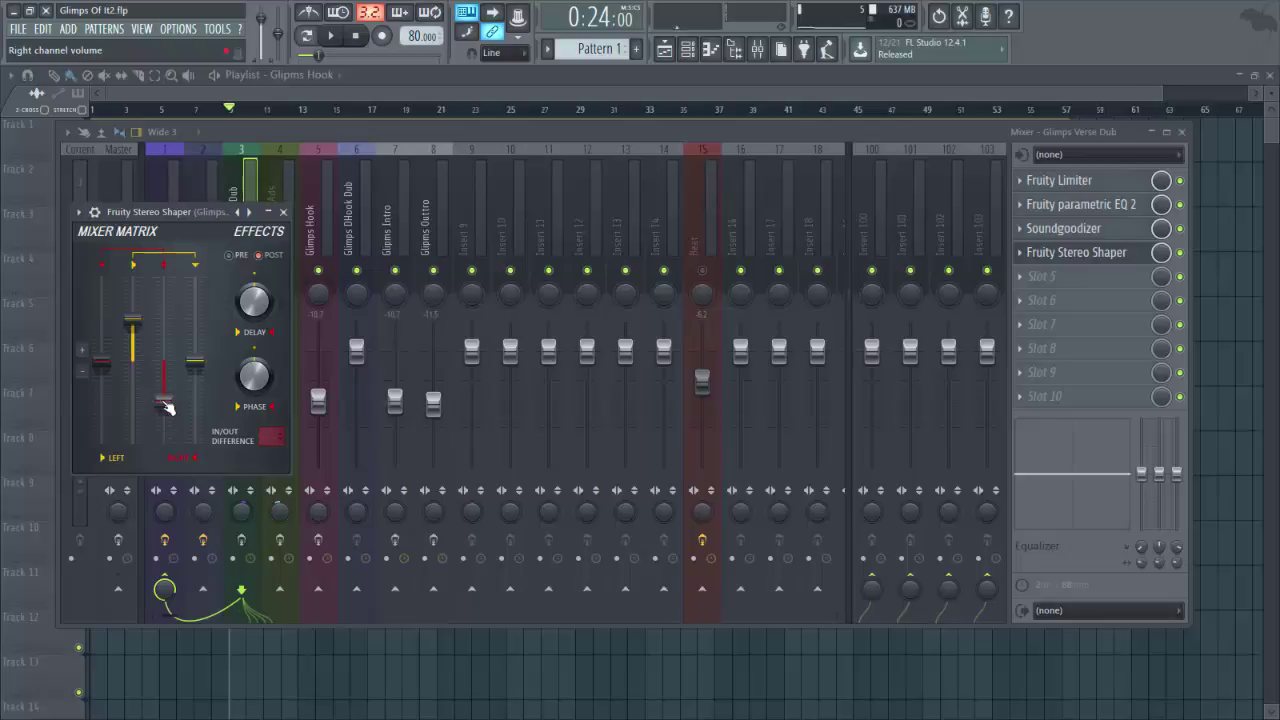
drag(170, 410, 170, 400)
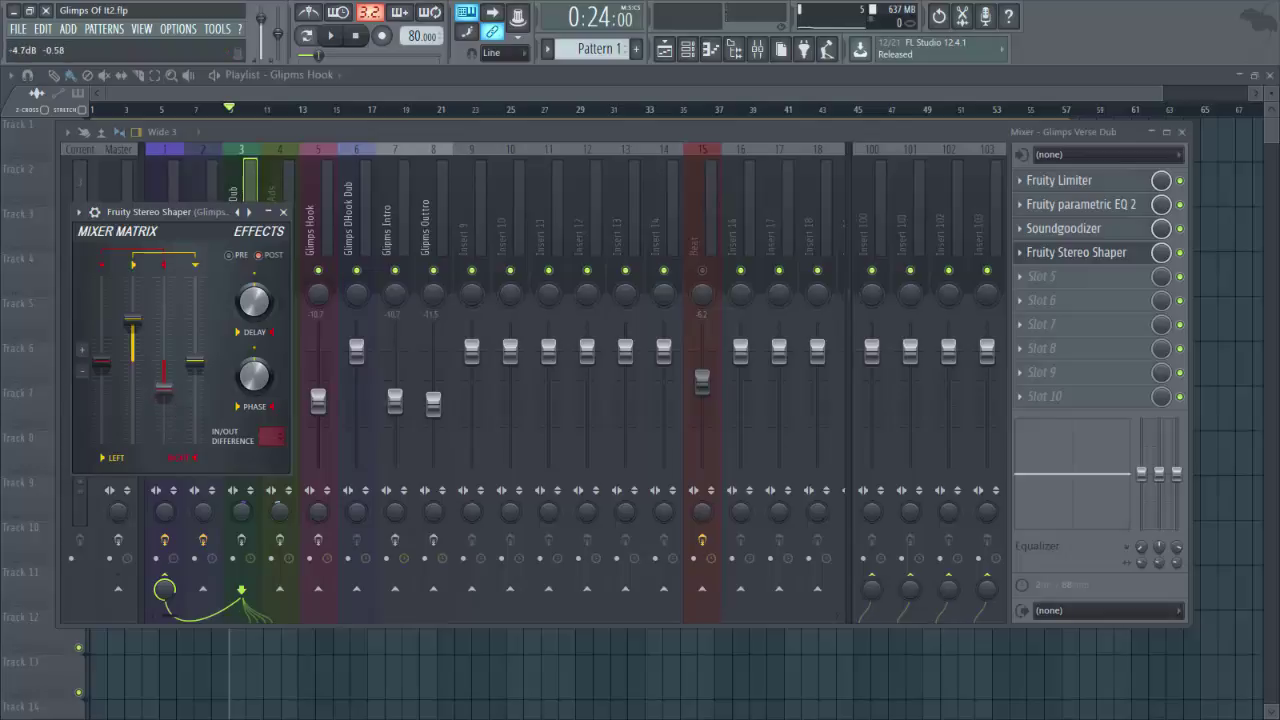
drag(132, 320, 132, 314)
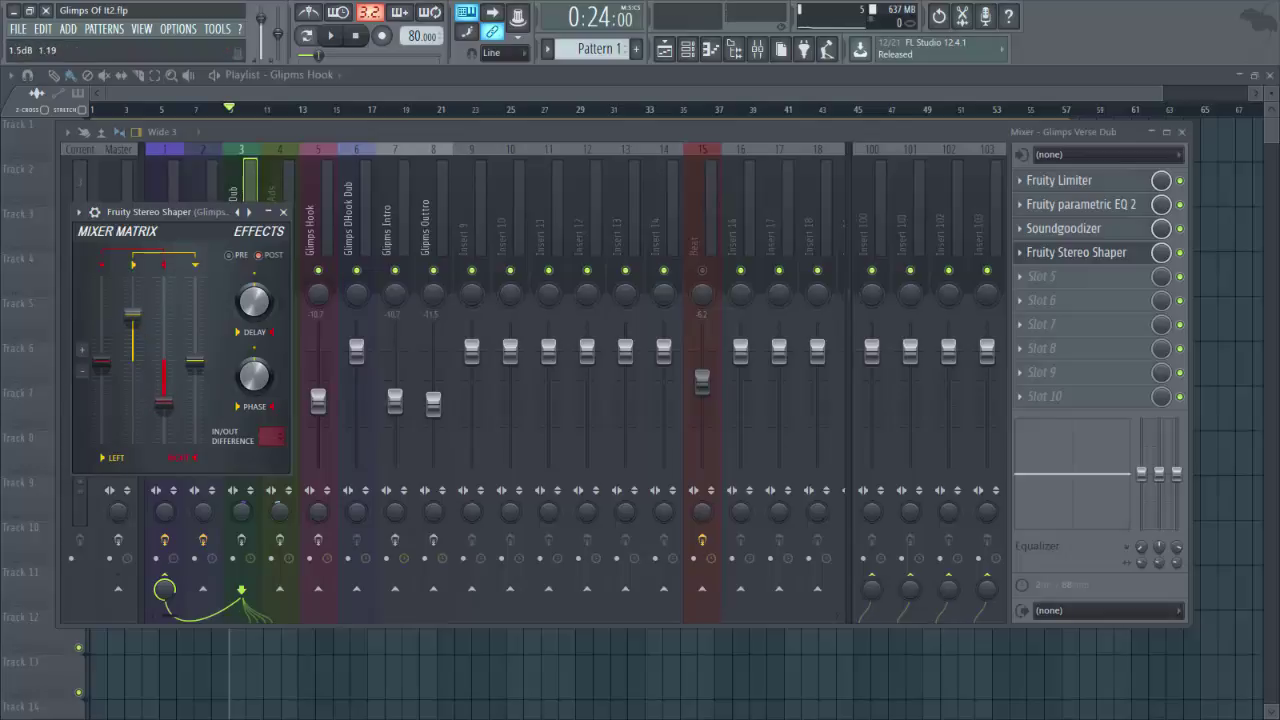
Close the Stereo Shaper and compare the panning of the Glimps Verse Ads and Glimps Verse Dub tracks
click(285, 212)
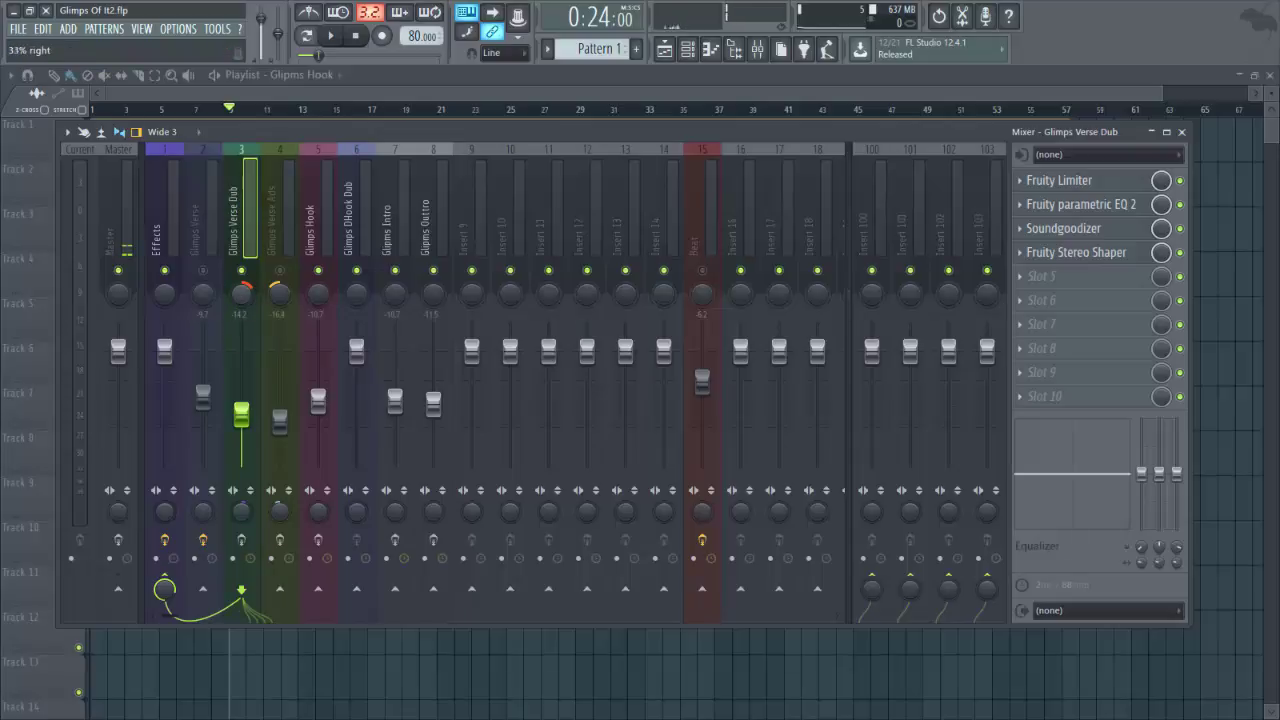
click(279, 228)
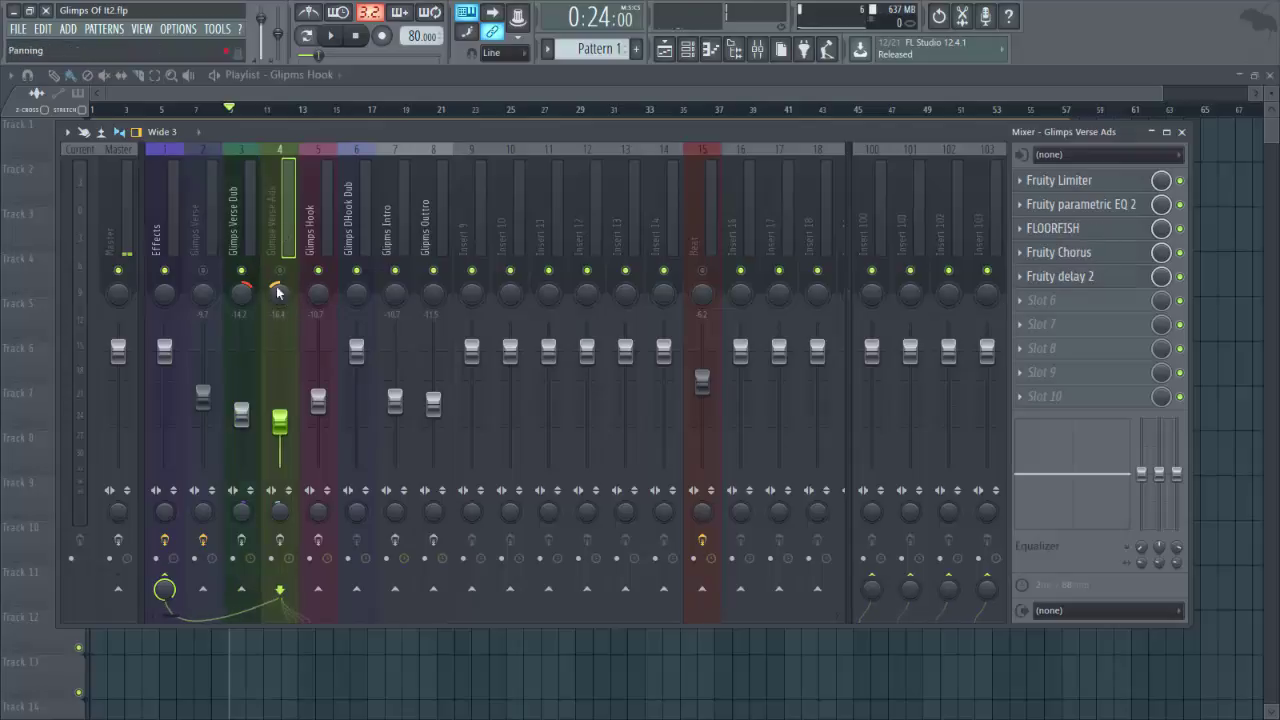
click(238, 248)
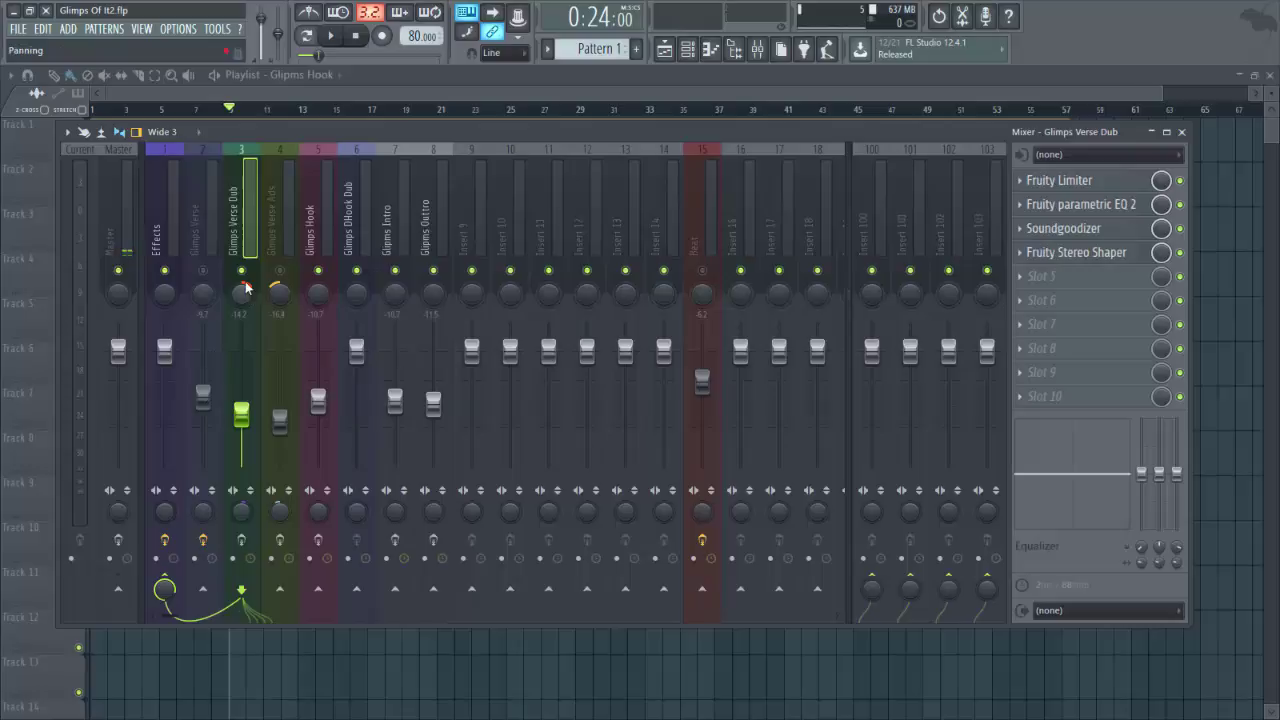
Enable the effects on Glimps Verse Dub, comparing its dry and processed sound, and recheck its Fruity Stereo Shaper
key(space)
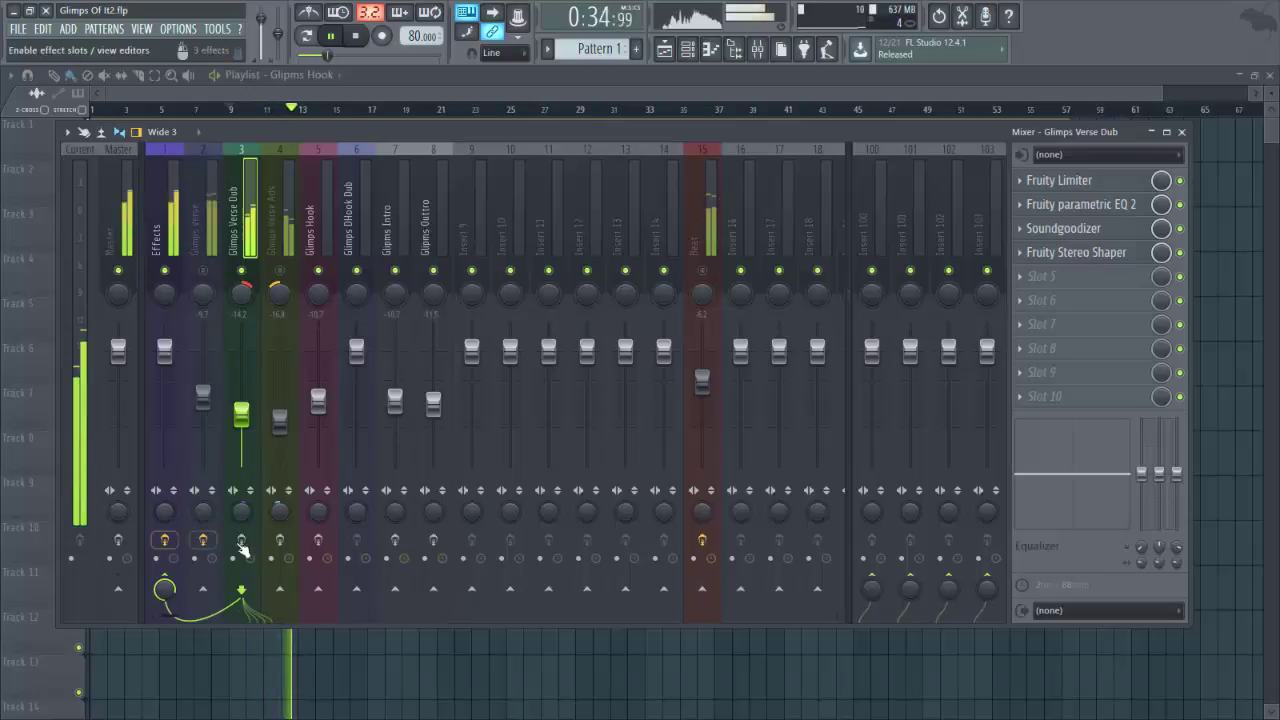
key(space)
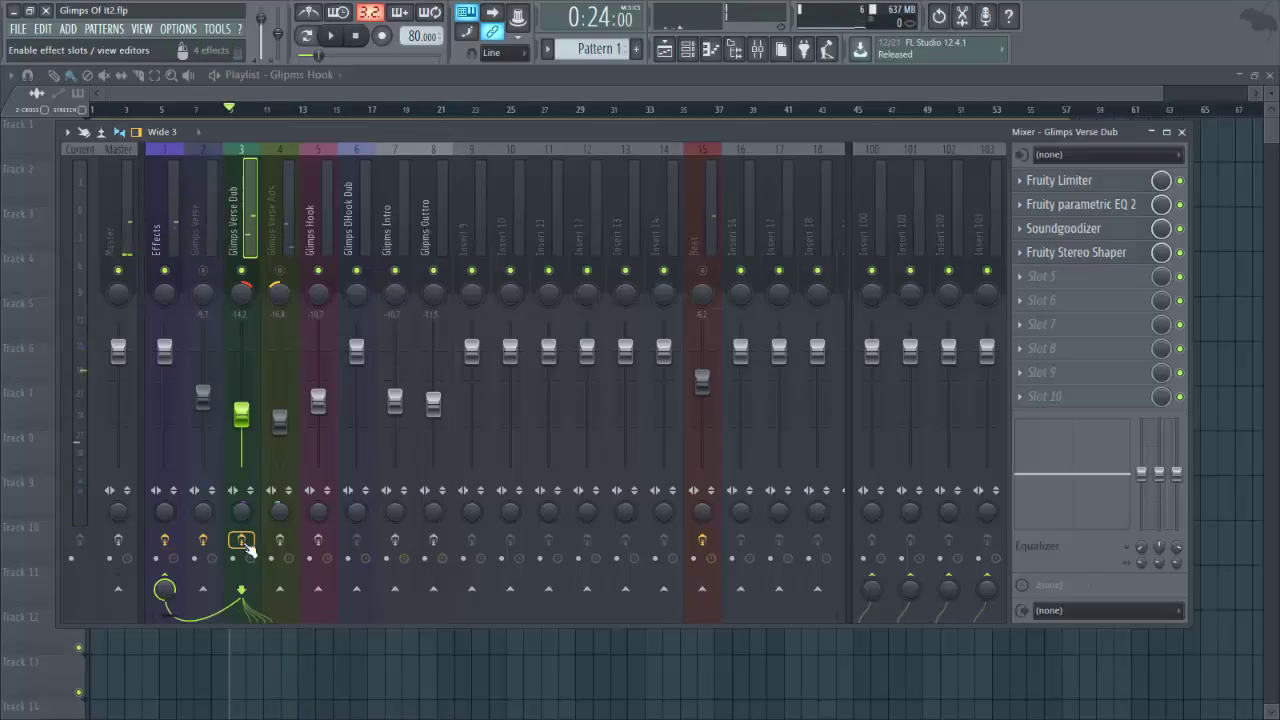
key(space)
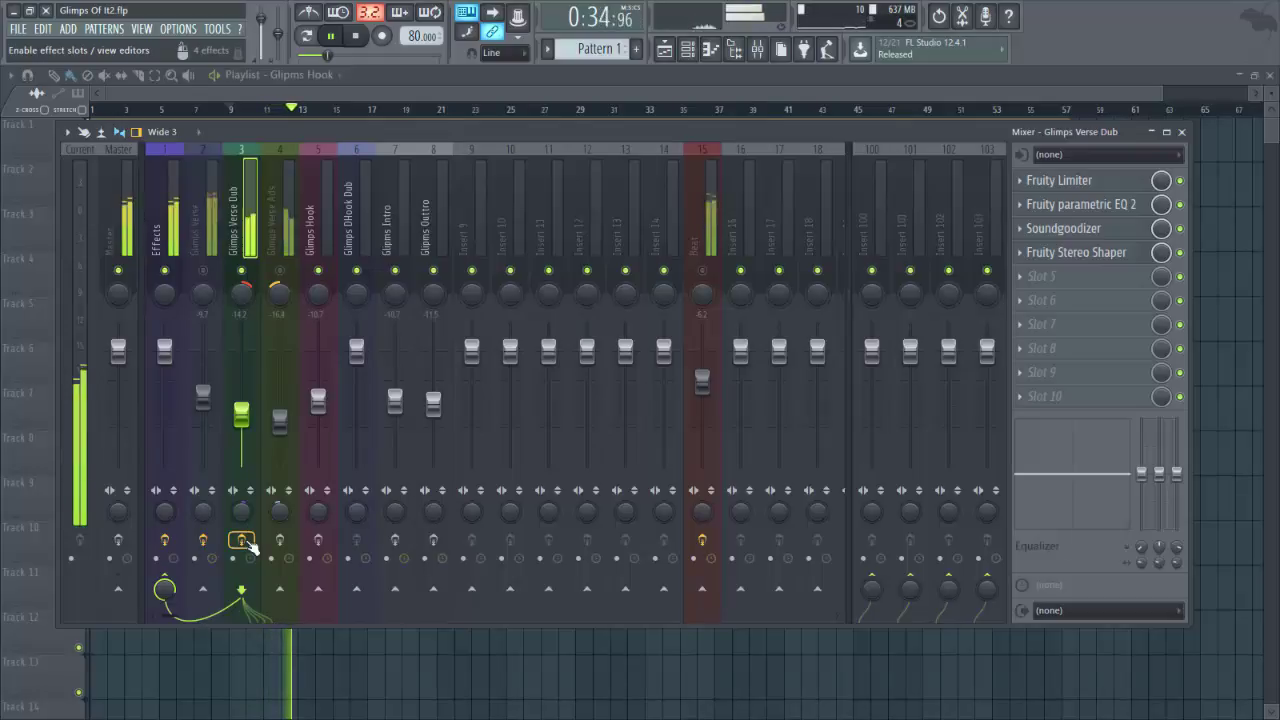
scroll(485, 212, down, 18)
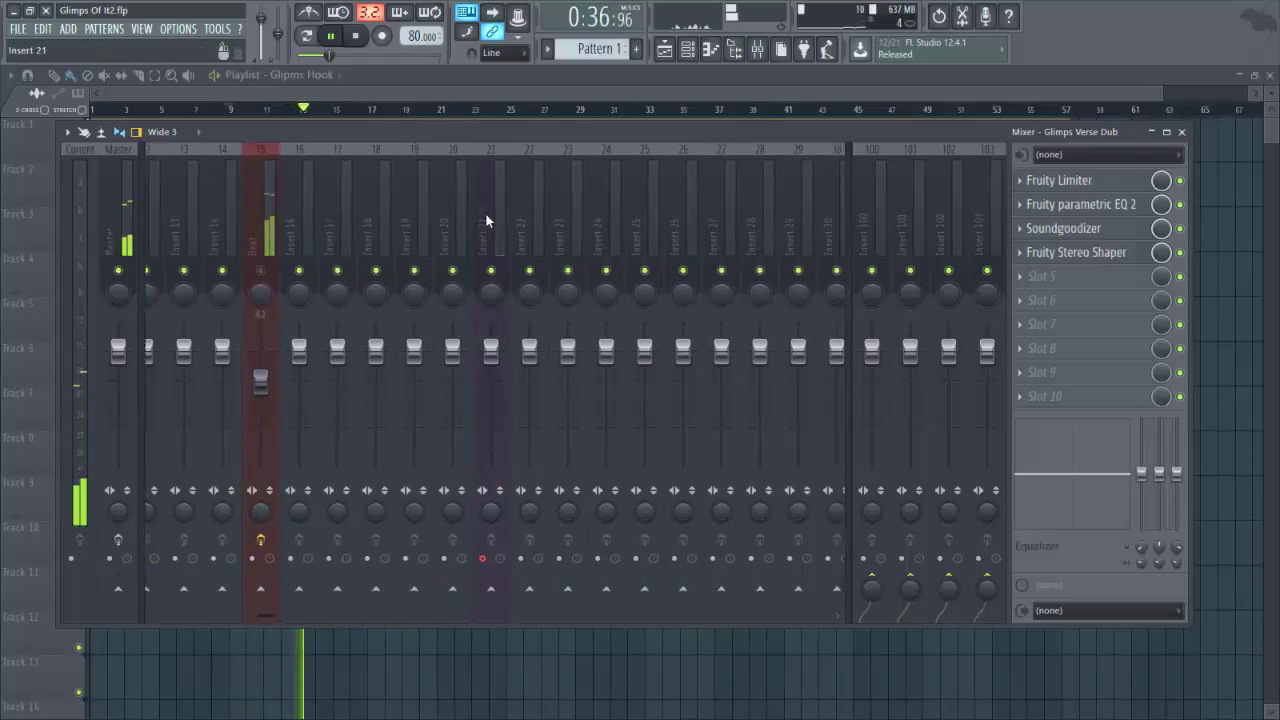
scroll(485, 212, up, 18)
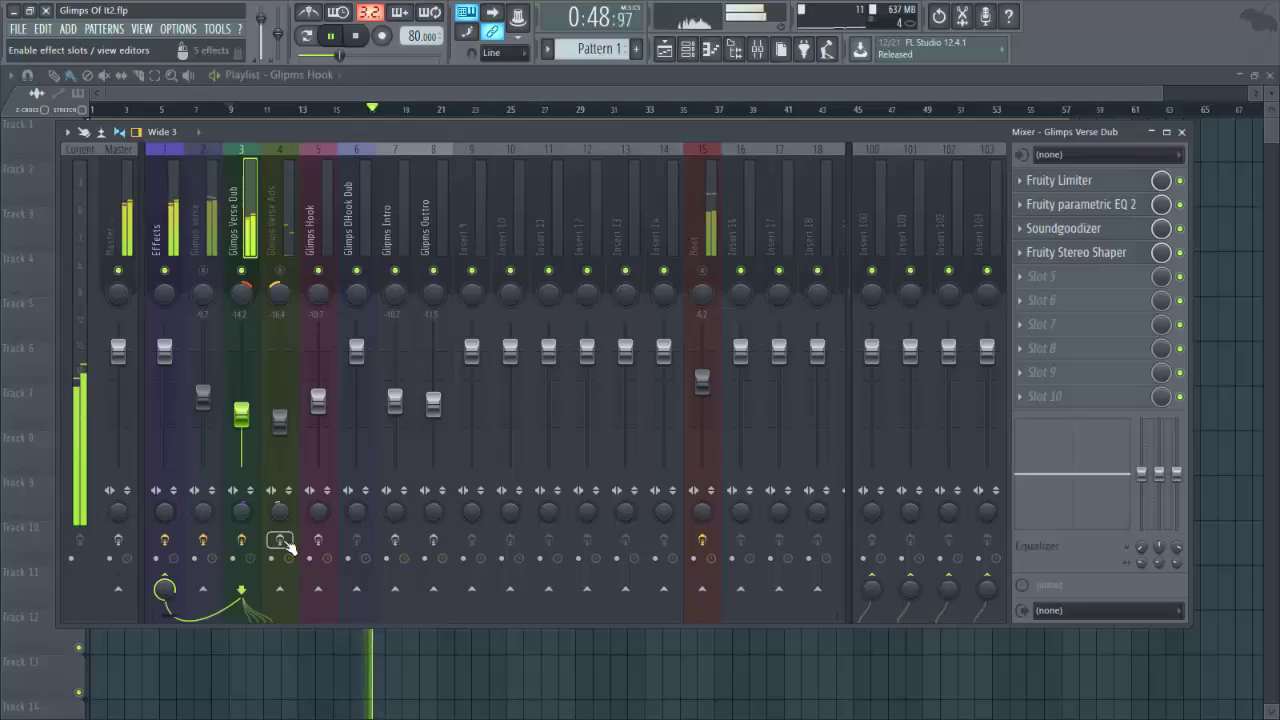
key(space)
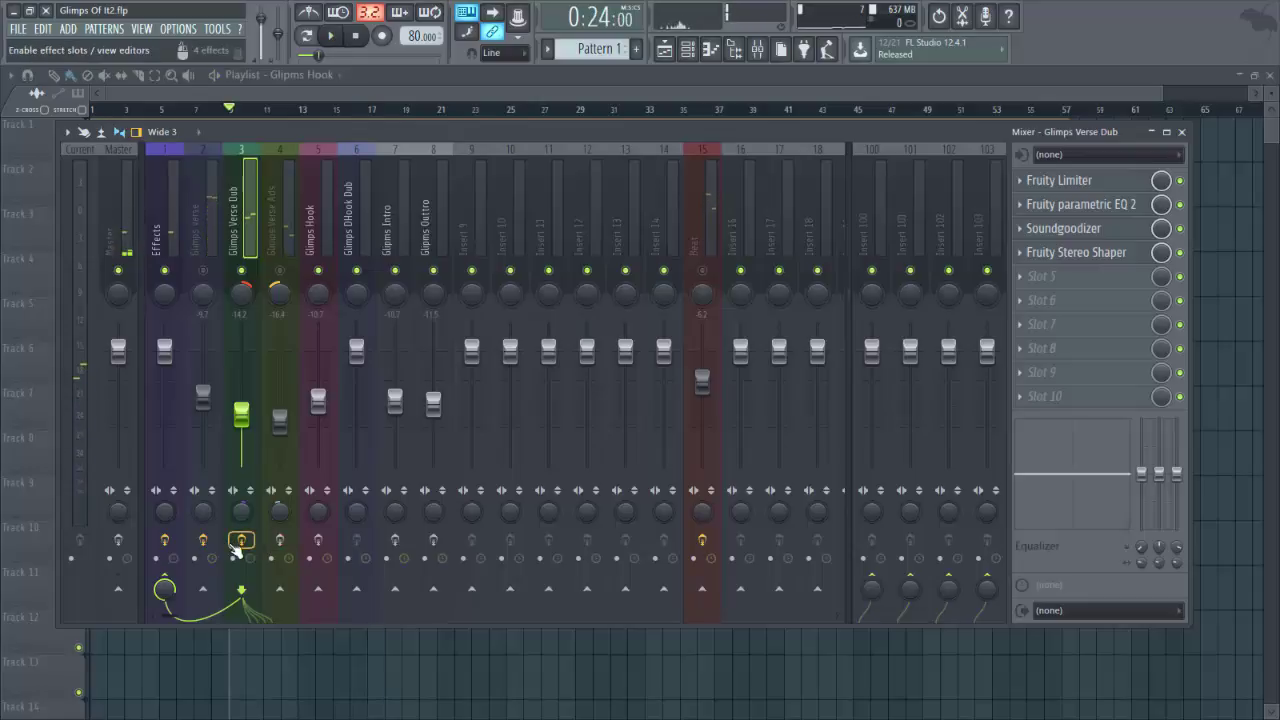
click(1110, 258)
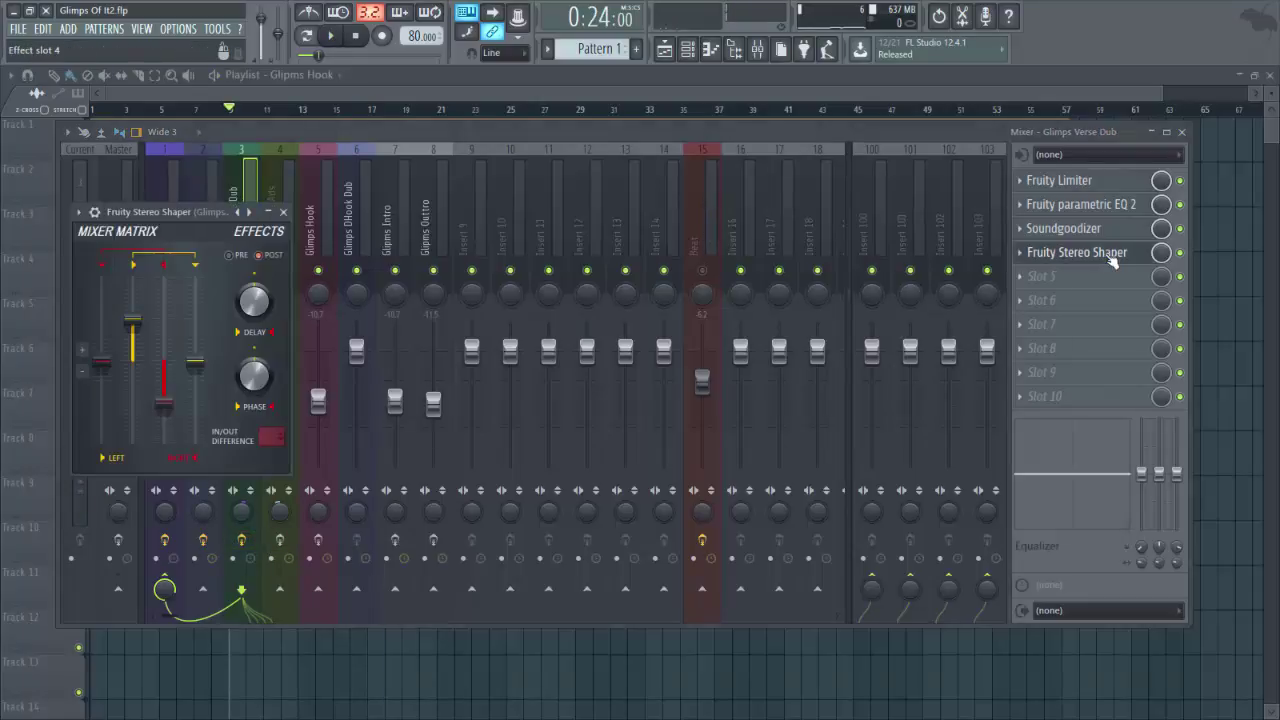
click(283, 212)
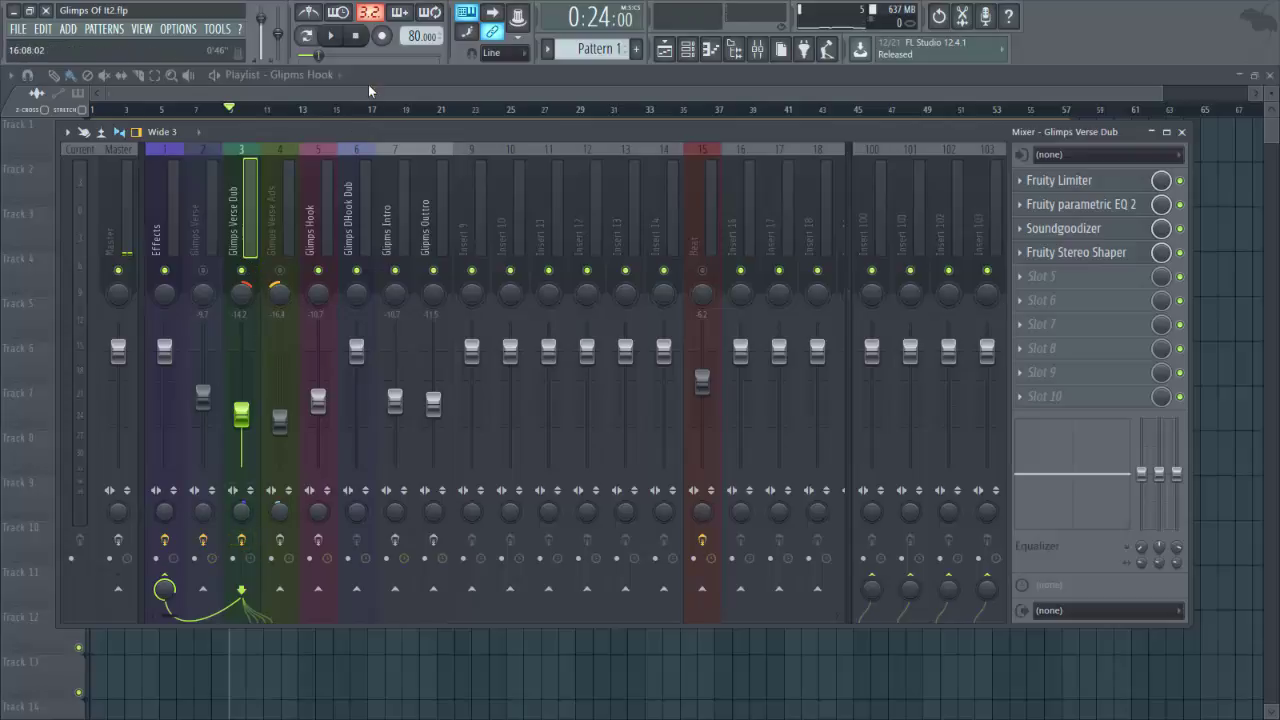
Check the ad-lib clips in the playlist, then mute Glimps Verse Dub, unmute Glimps Verse Ads and show its effects chain
key(F9)
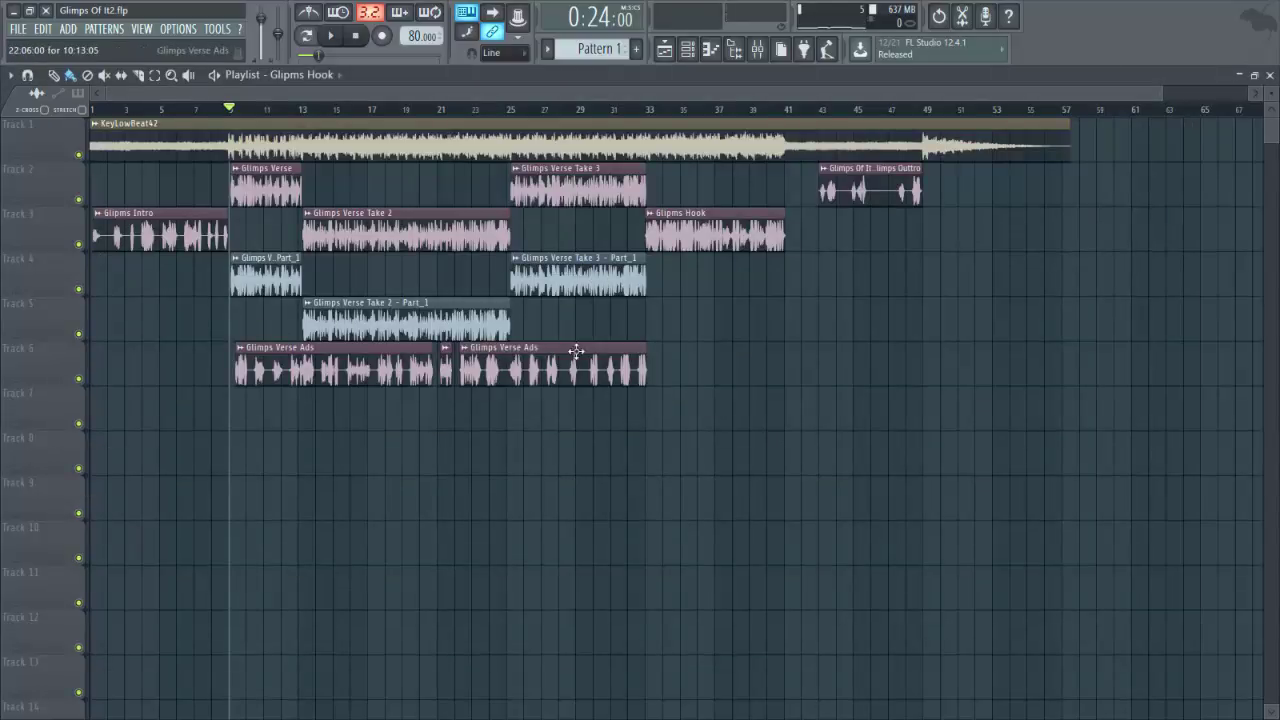
click(757, 52)
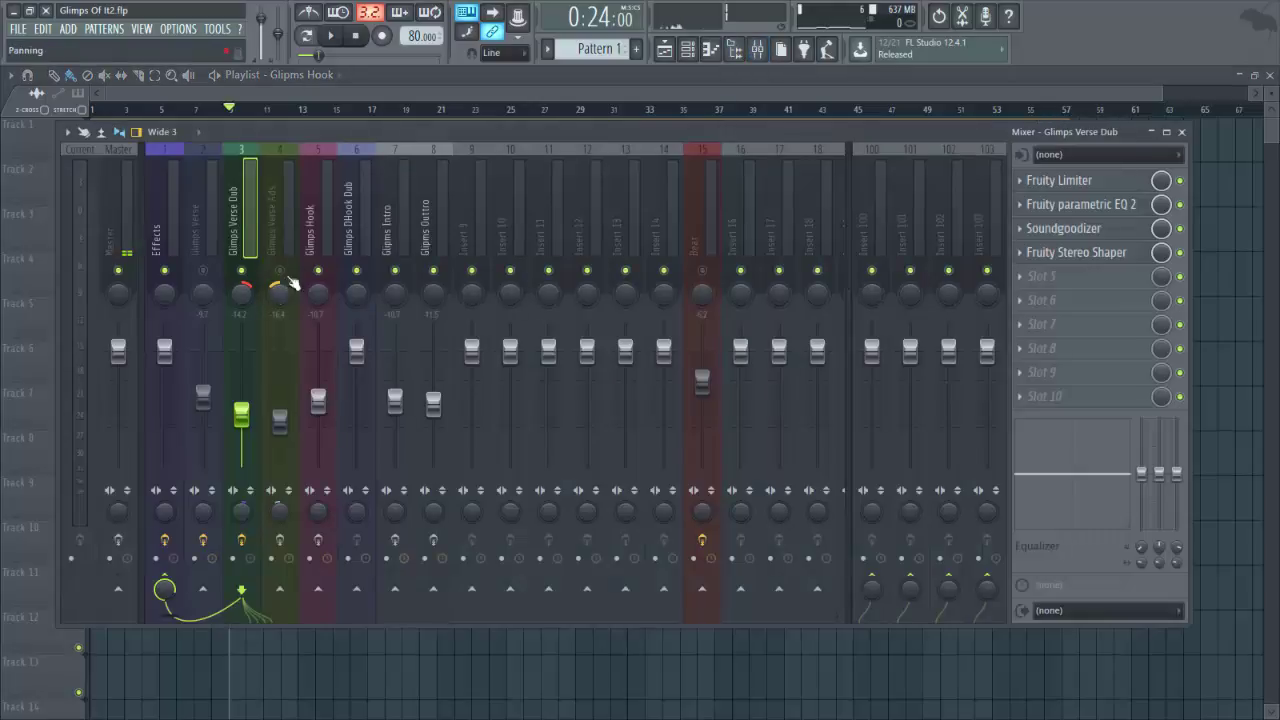
click(245, 276)
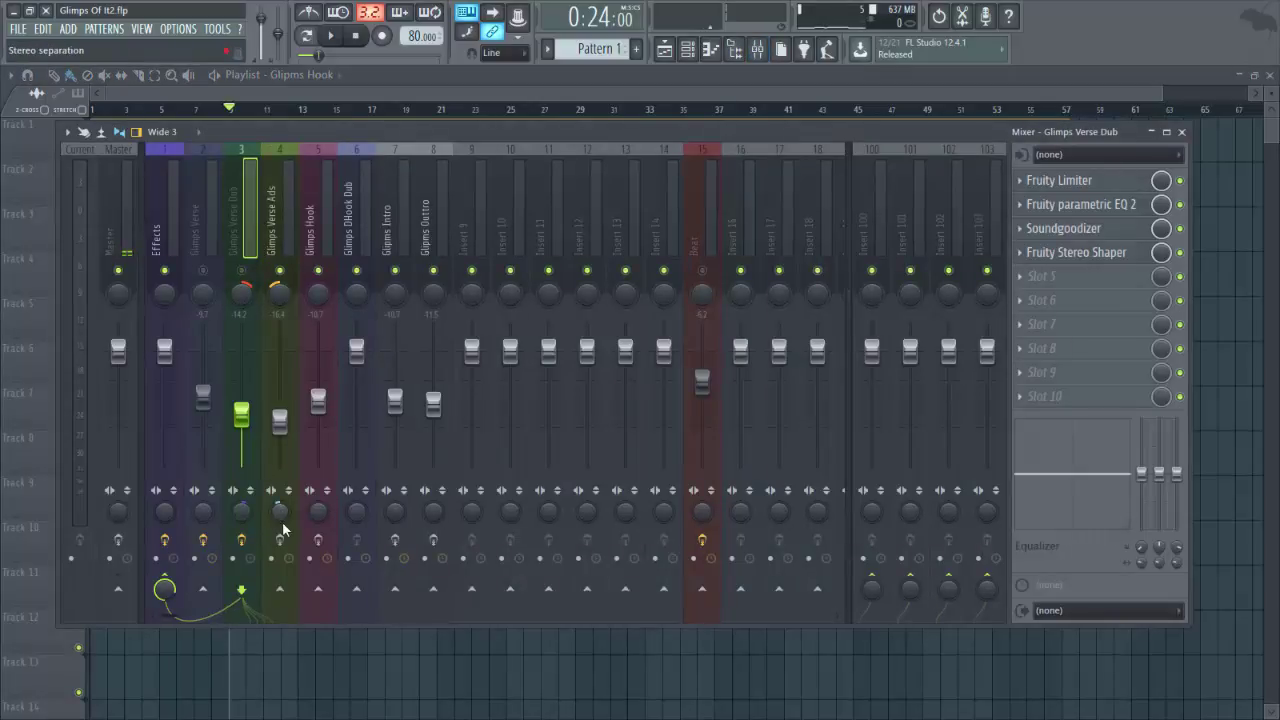
click(285, 520)
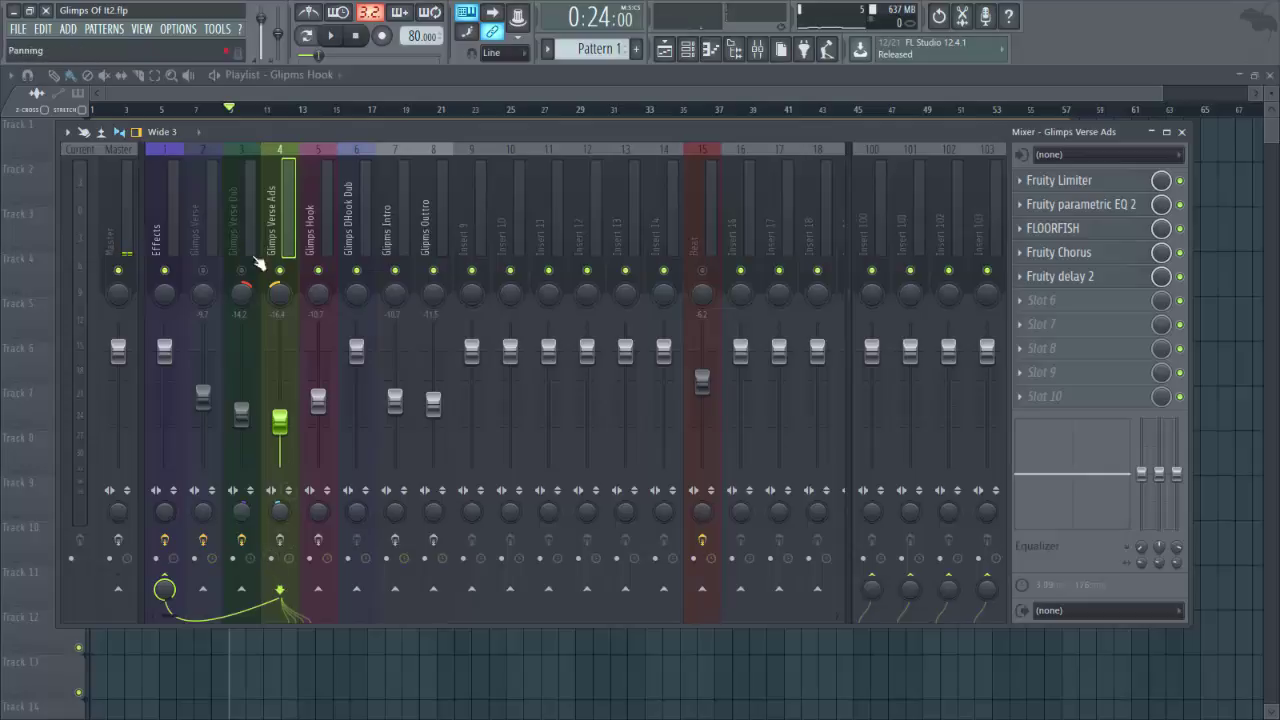
Examine the Fruity Limiter, Fruity Parametric EQ 2 and FLOORFISH on the Glimps Verse Ads track
click(1084, 180)
click(1080, 204)
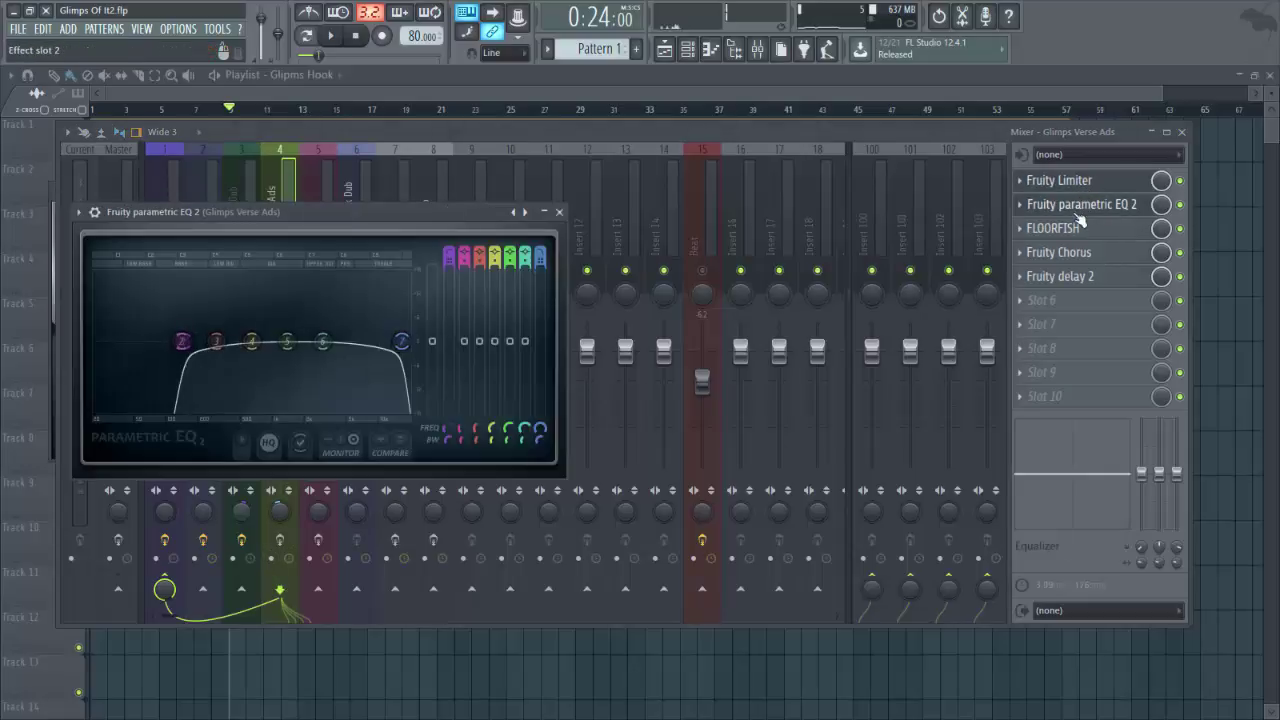
click(1079, 230)
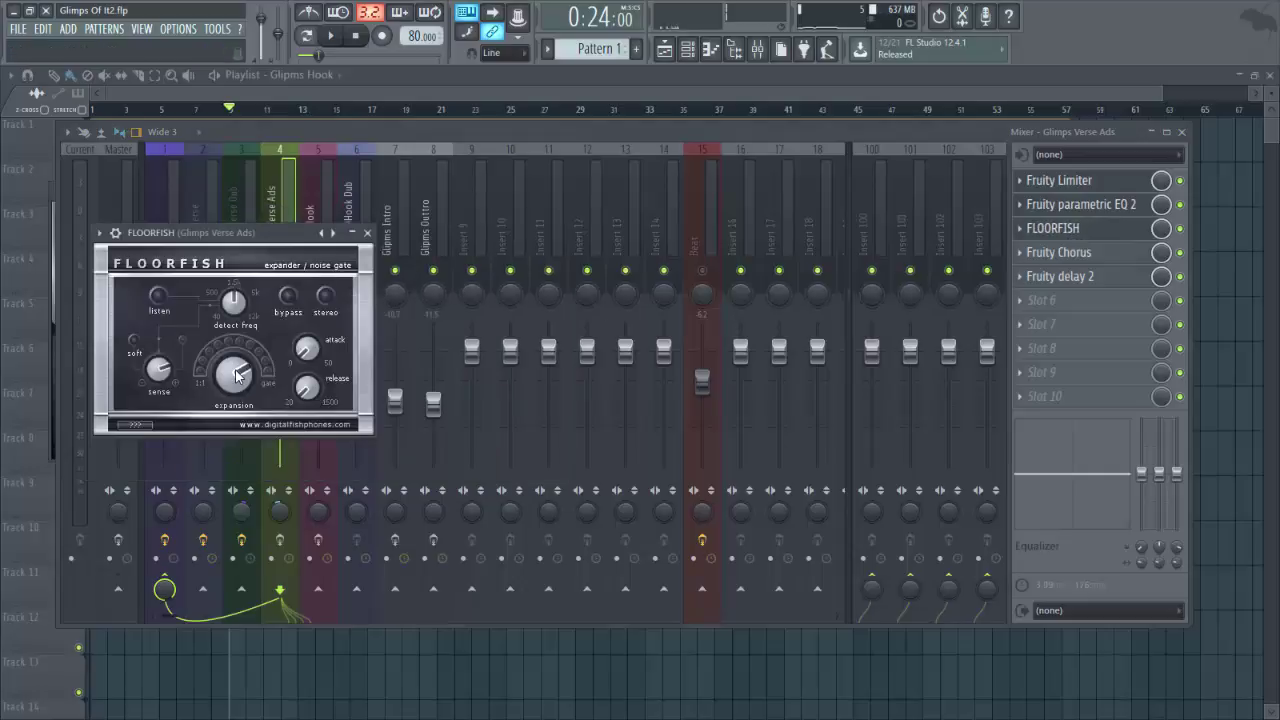
Play the start of the verse in the playlist and inspect the Glimps Verse Ads clips up close
click(486, 93)
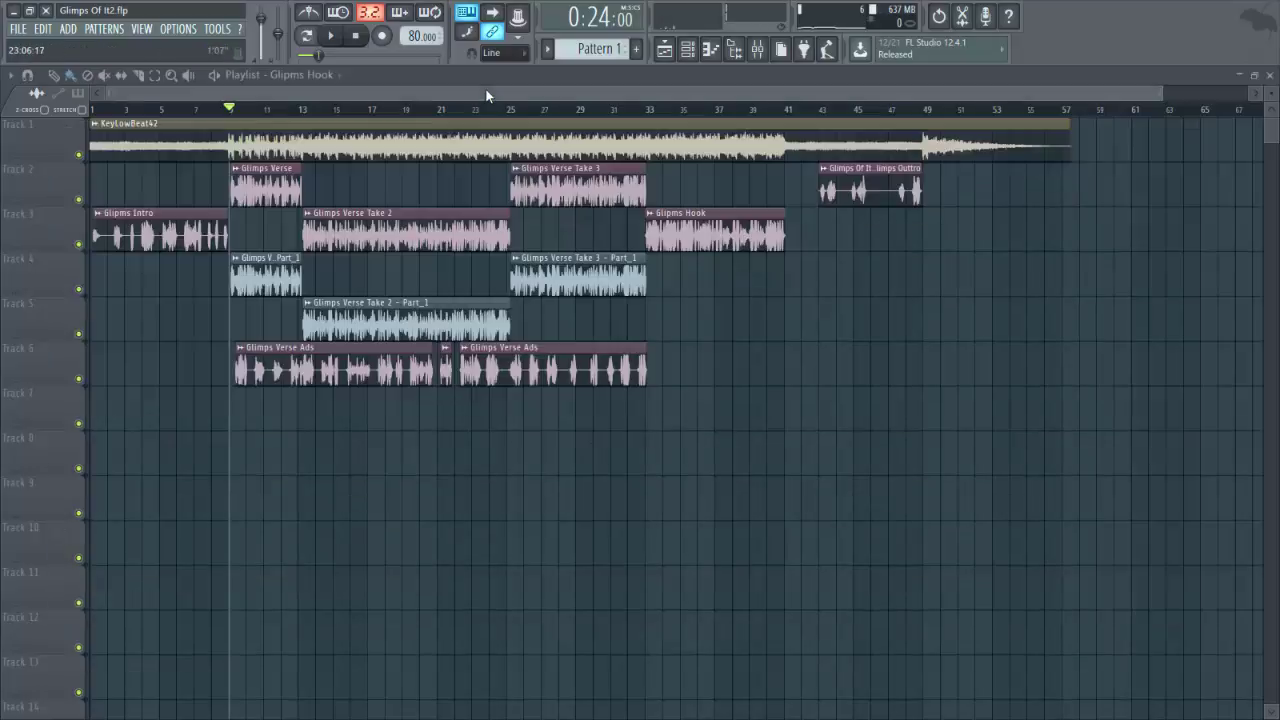
key(space)
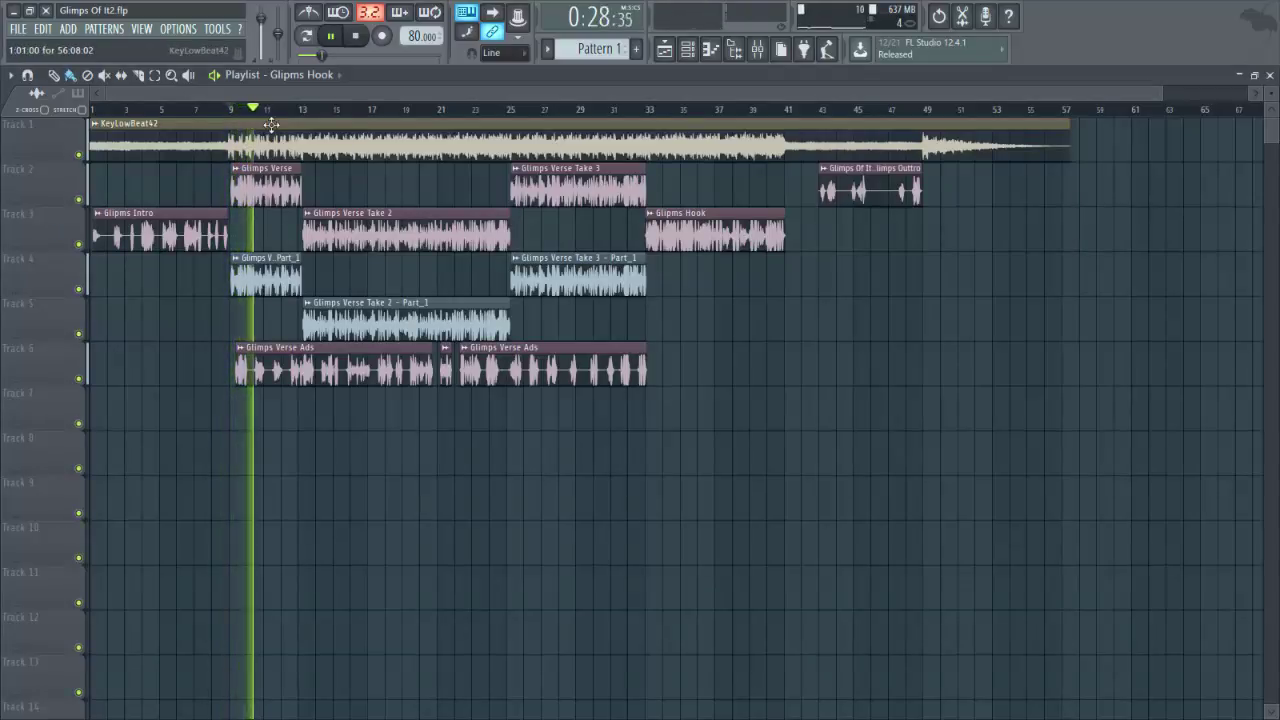
key(space)
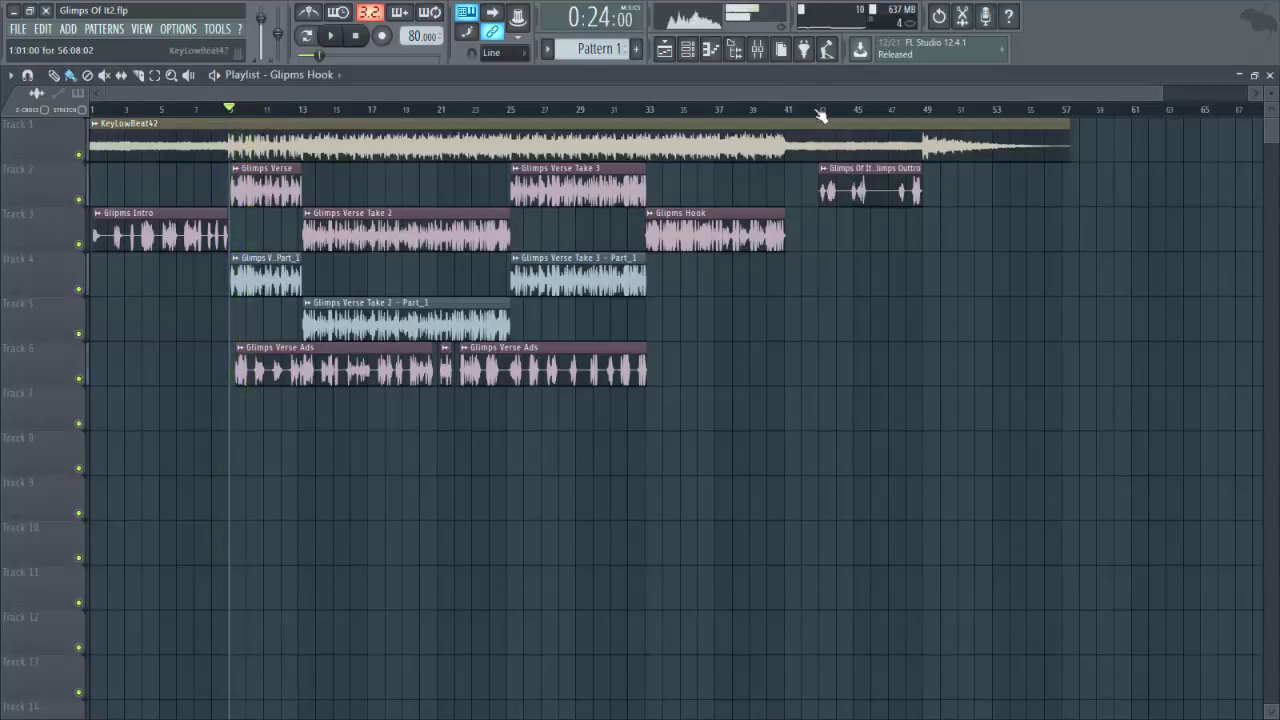
scroll(240, 300, up, 5)
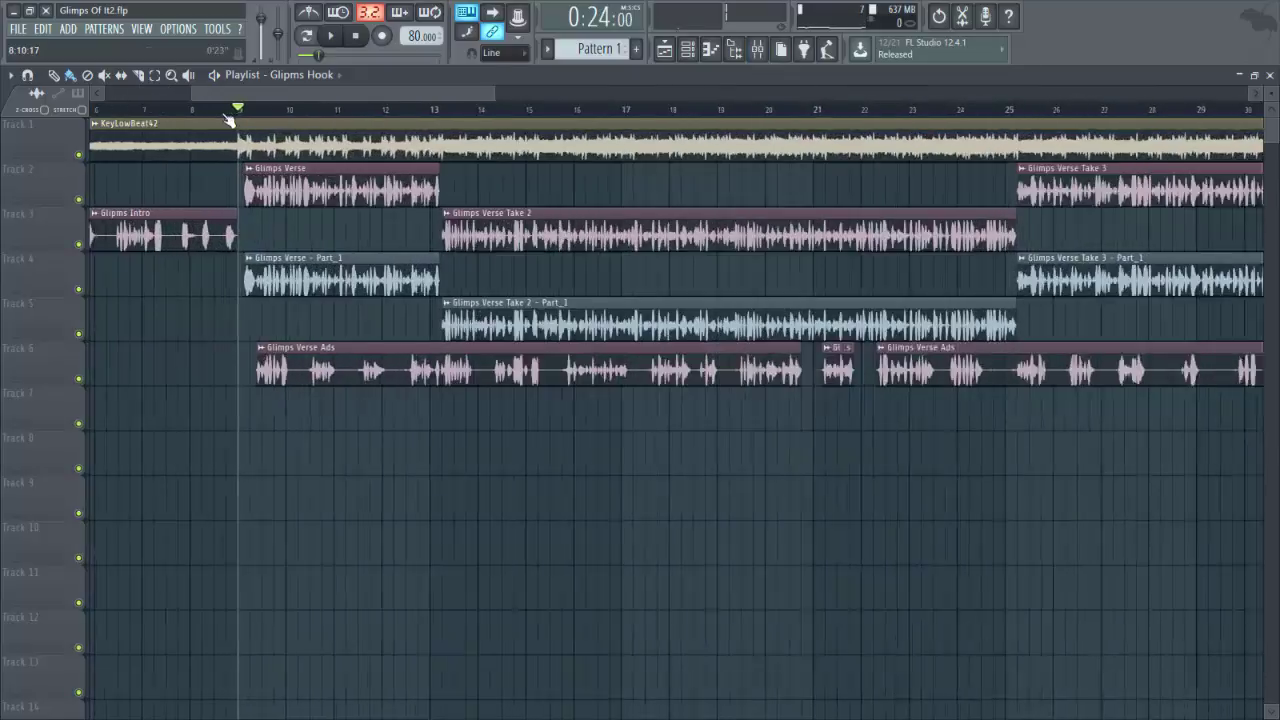
Examine the FLOORFISH, Fruity Chorus and Fruity Delay 2 settings on the Glimps Verse Ads track
click(757, 49)
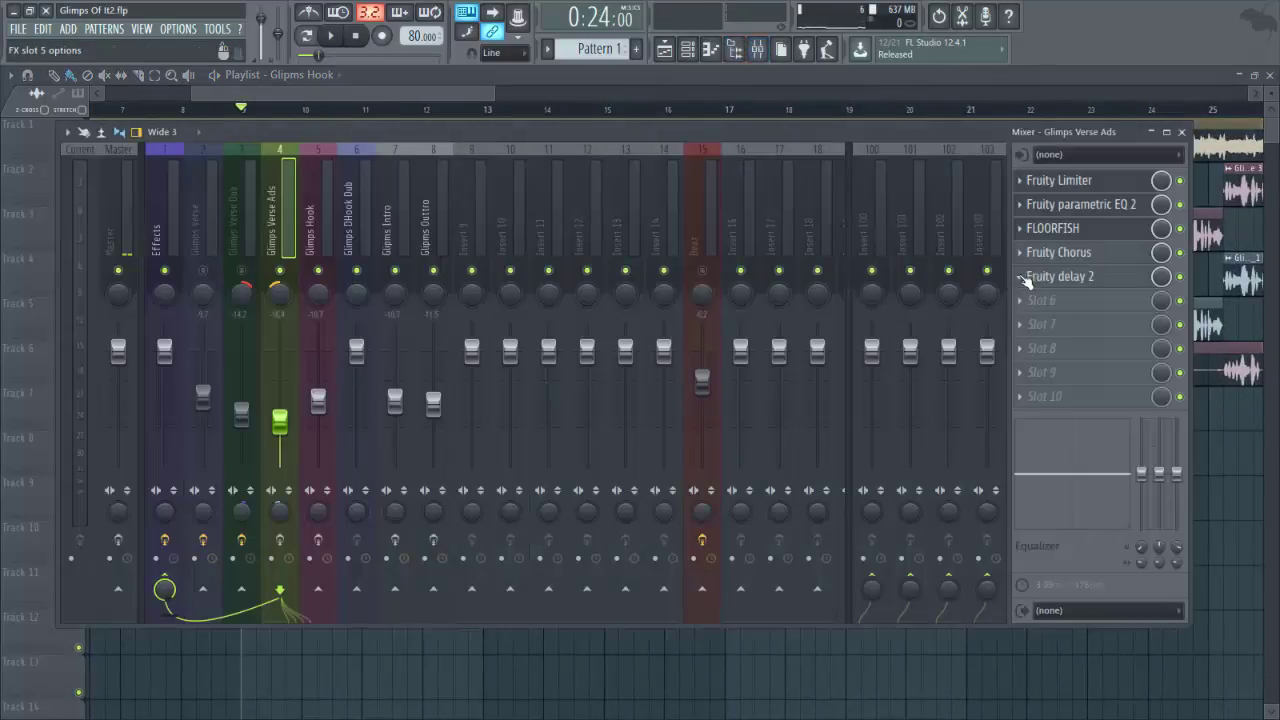
click(1100, 236)
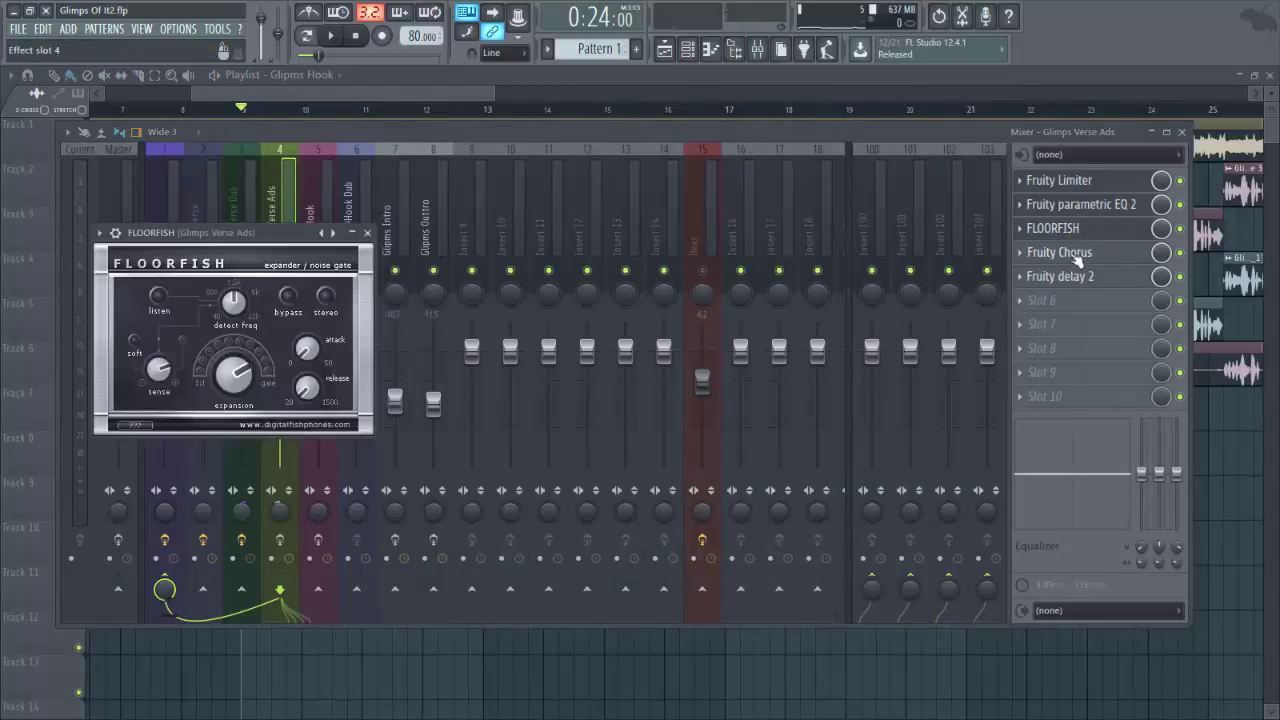
click(1090, 252)
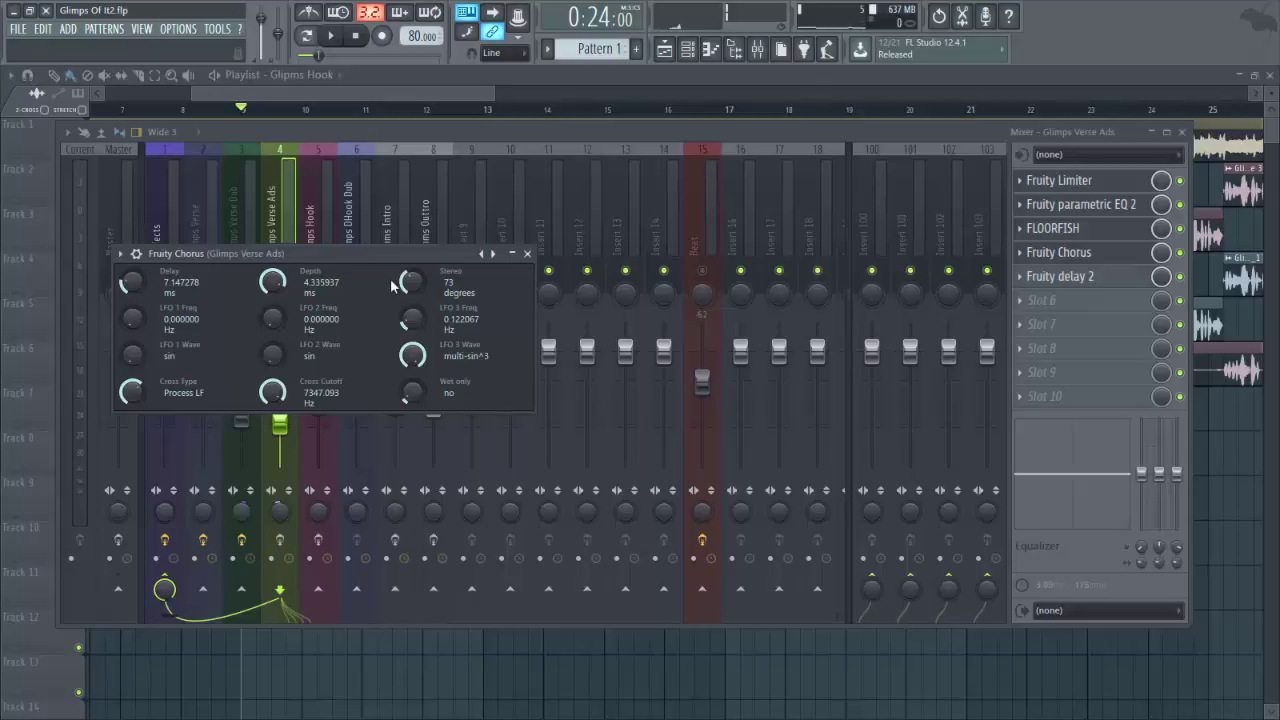
click(527, 254)
click(1090, 280)
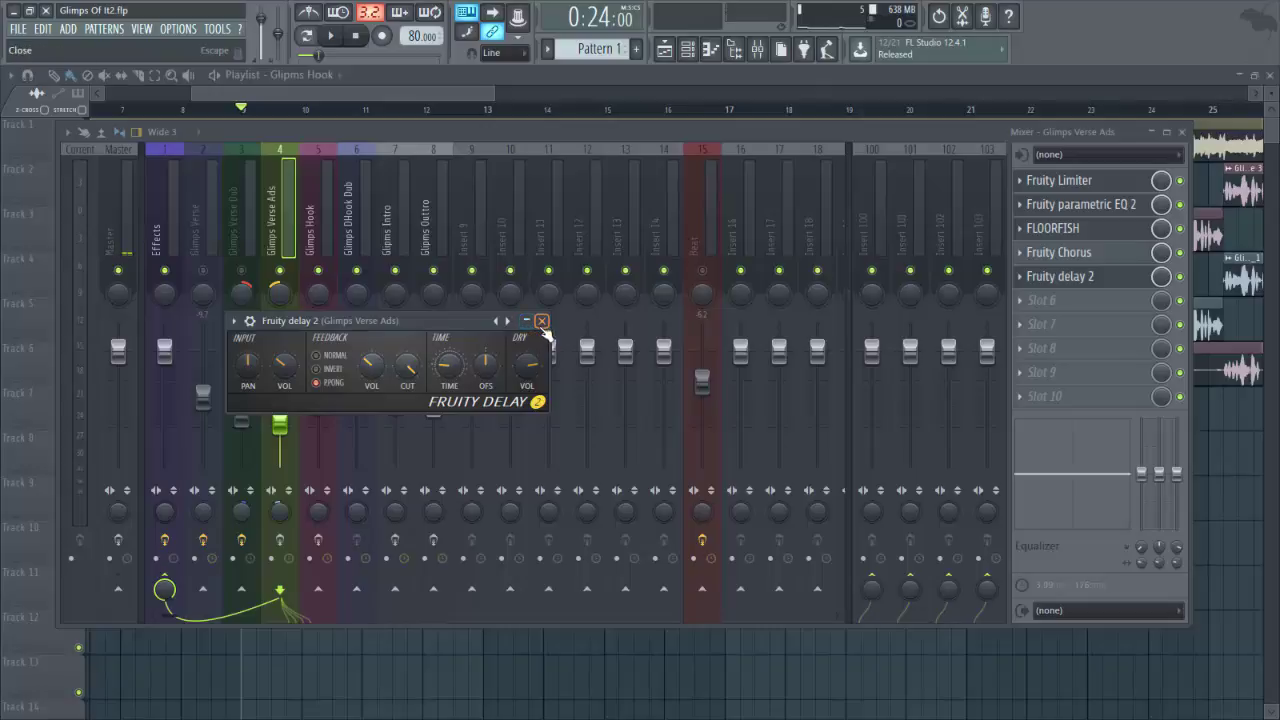
click(541, 321)
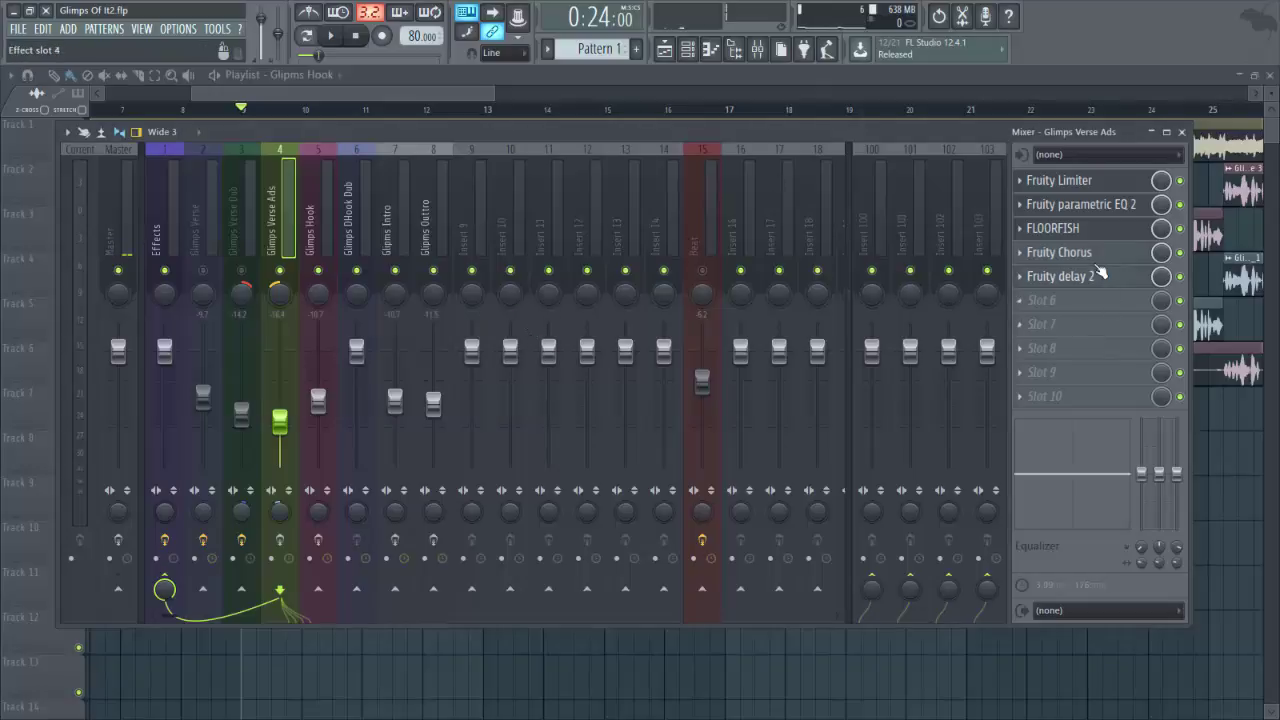
click(1098, 278)
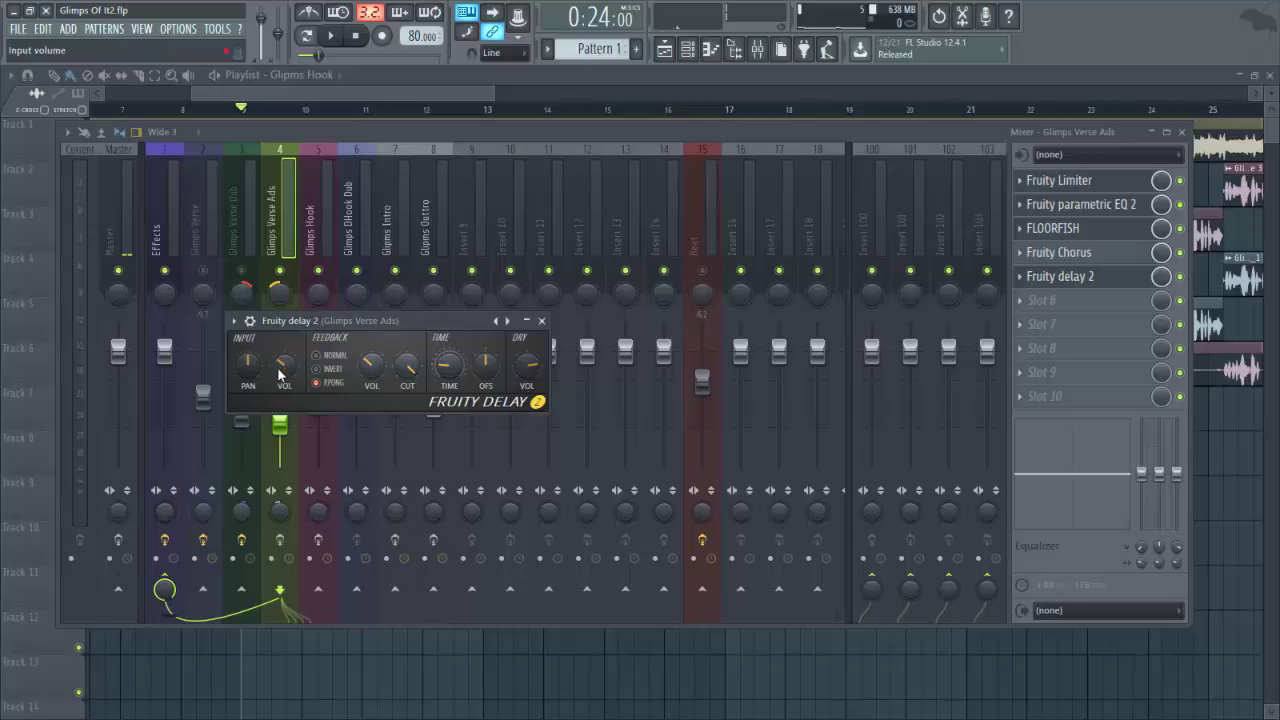
click(540, 322)
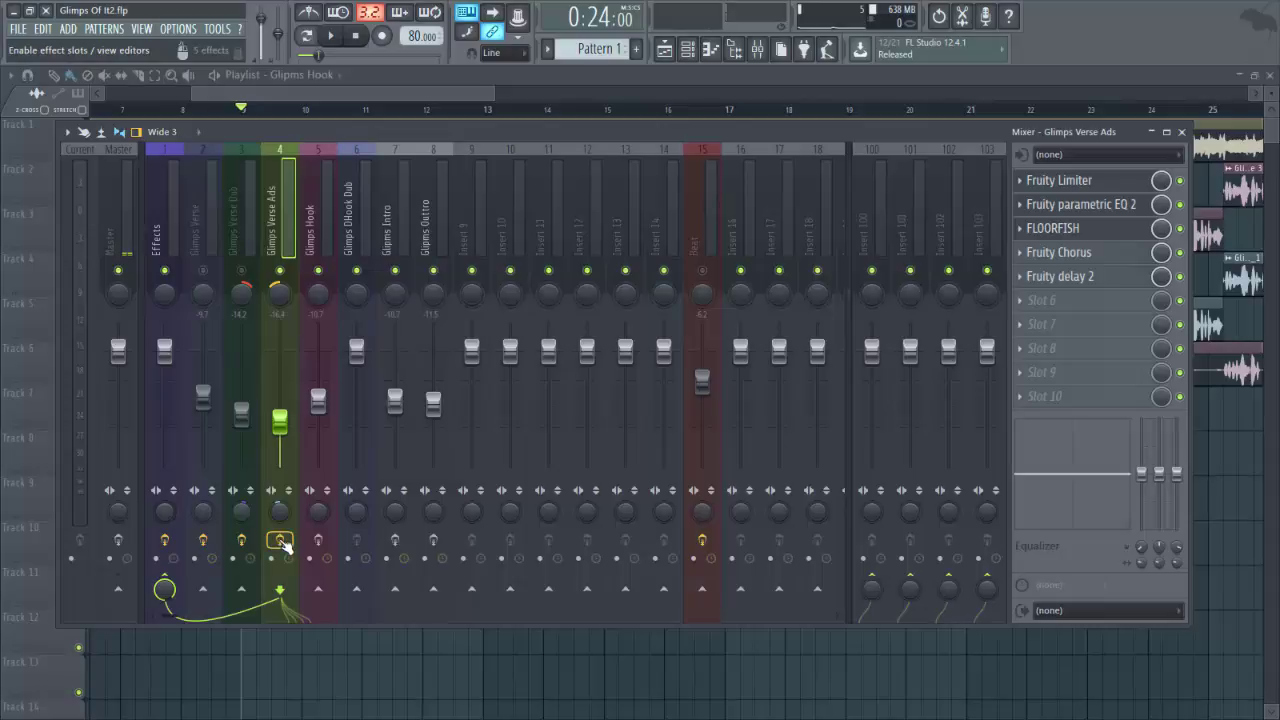
Play Glimps Verse Ads with its effects enabled and set the track's volume to about -12.7 dB
key(space)
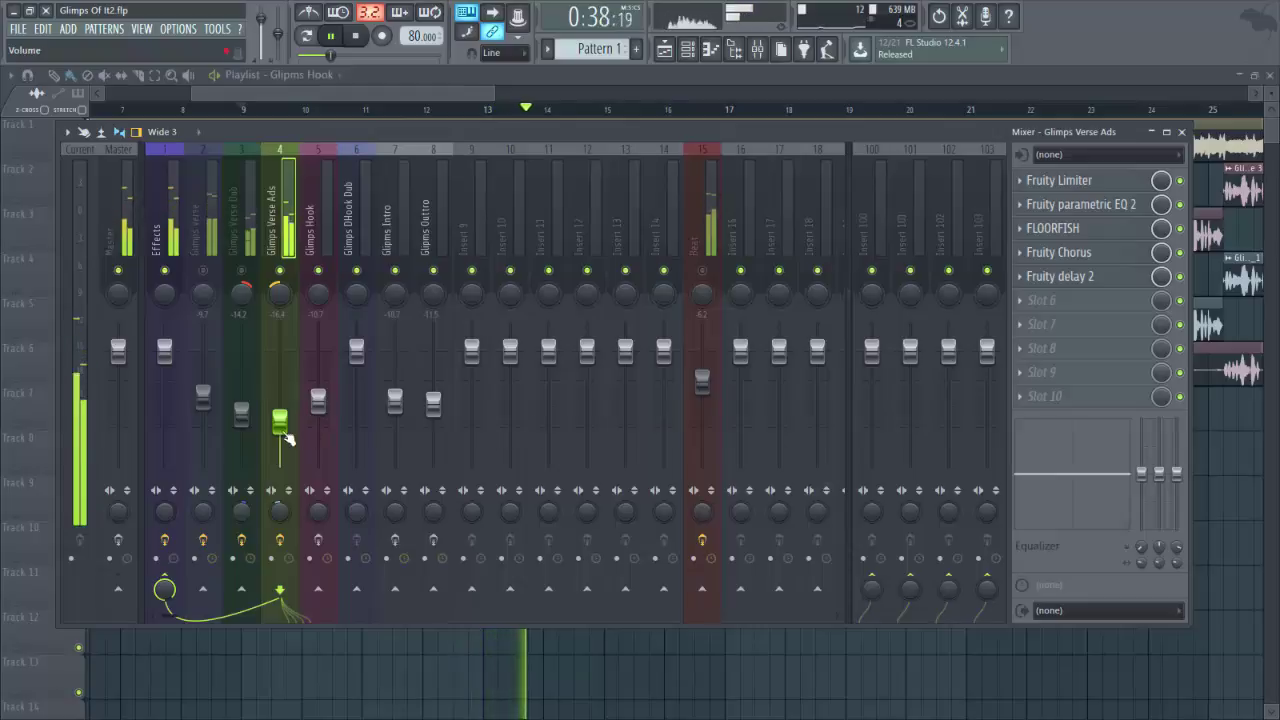
drag(280, 421, 280, 378)
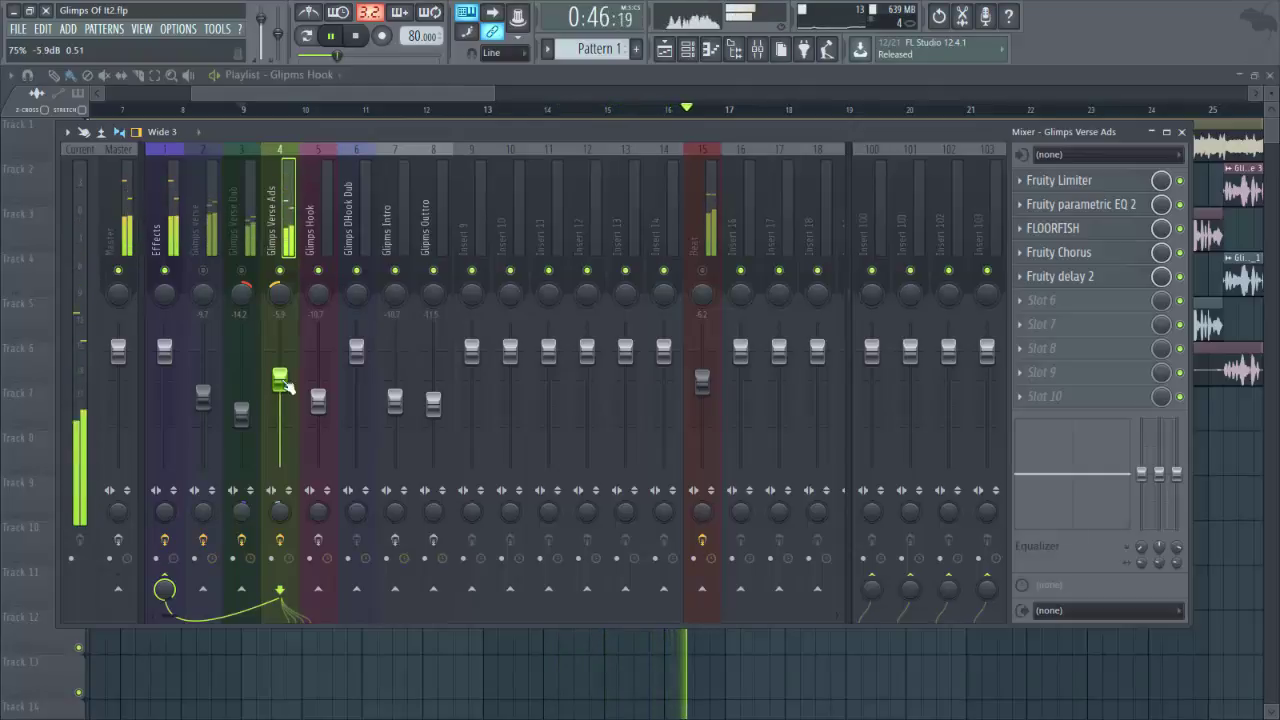
drag(280, 378, 280, 408)
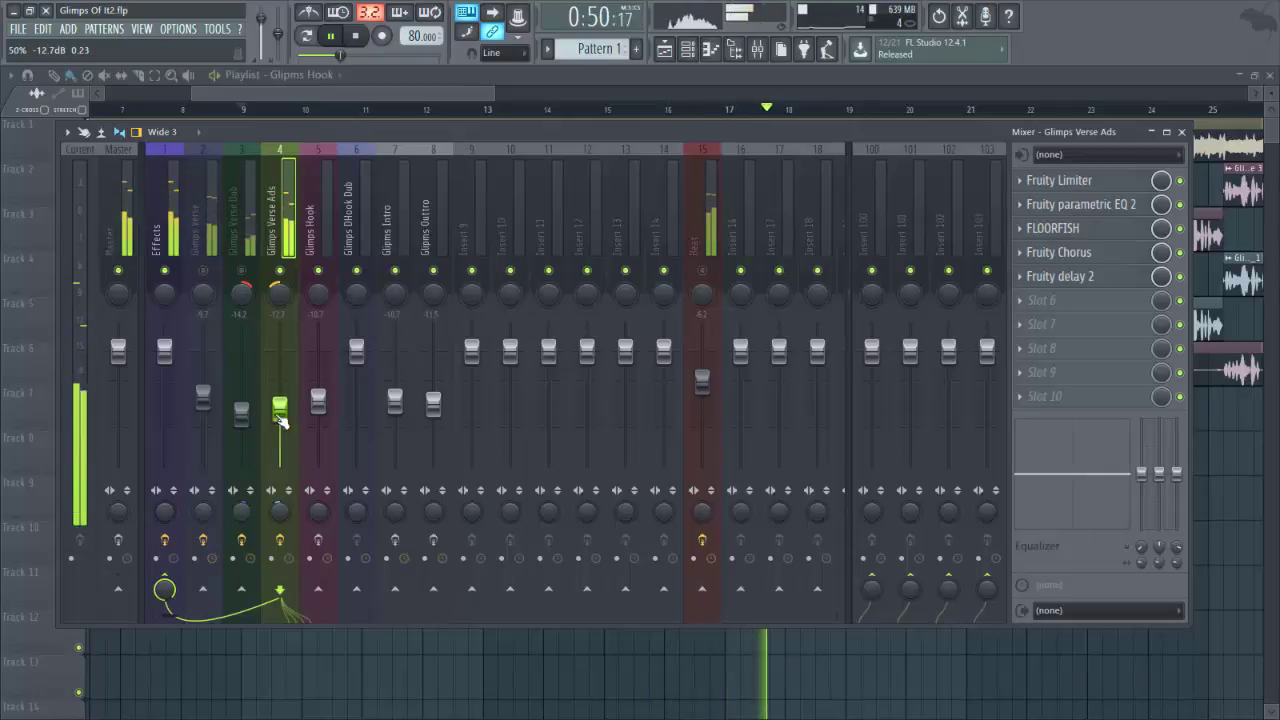
key(space)
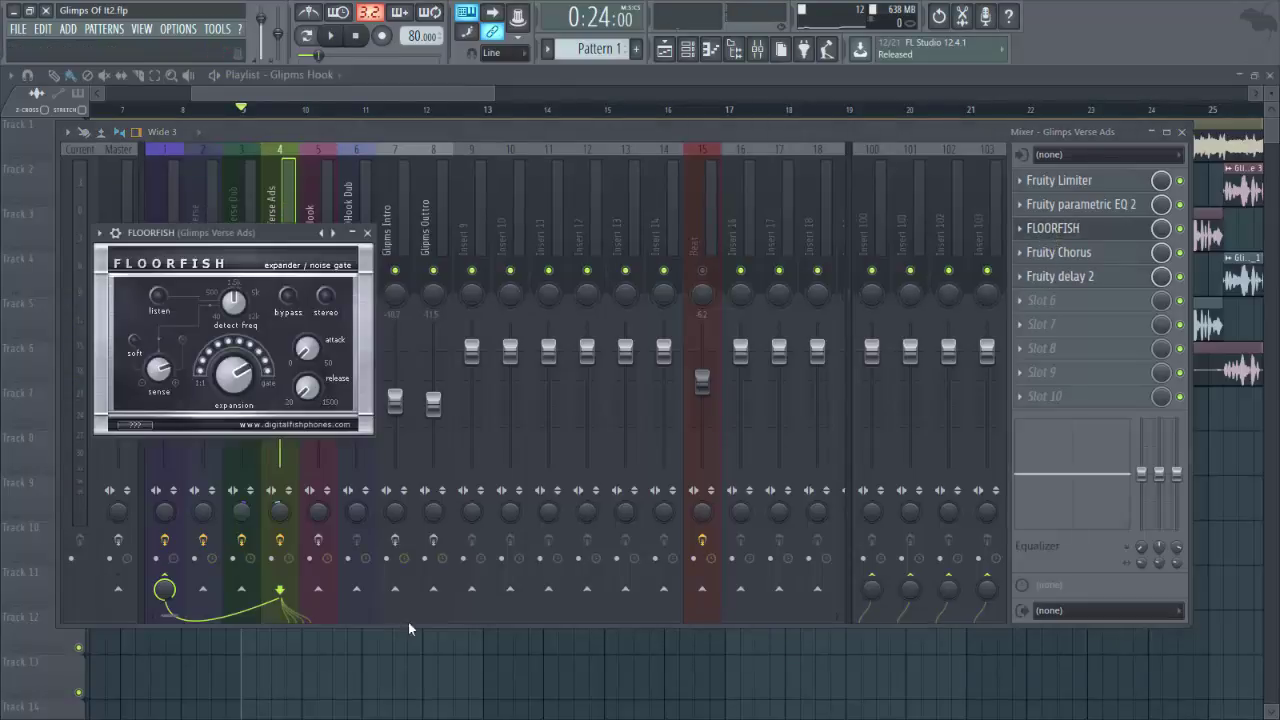
Set the FLOORFISH expansion on Glimps Verse Ads to 29, then show the Glimps Hook track's effects chain
drag(253, 376, 250, 364)
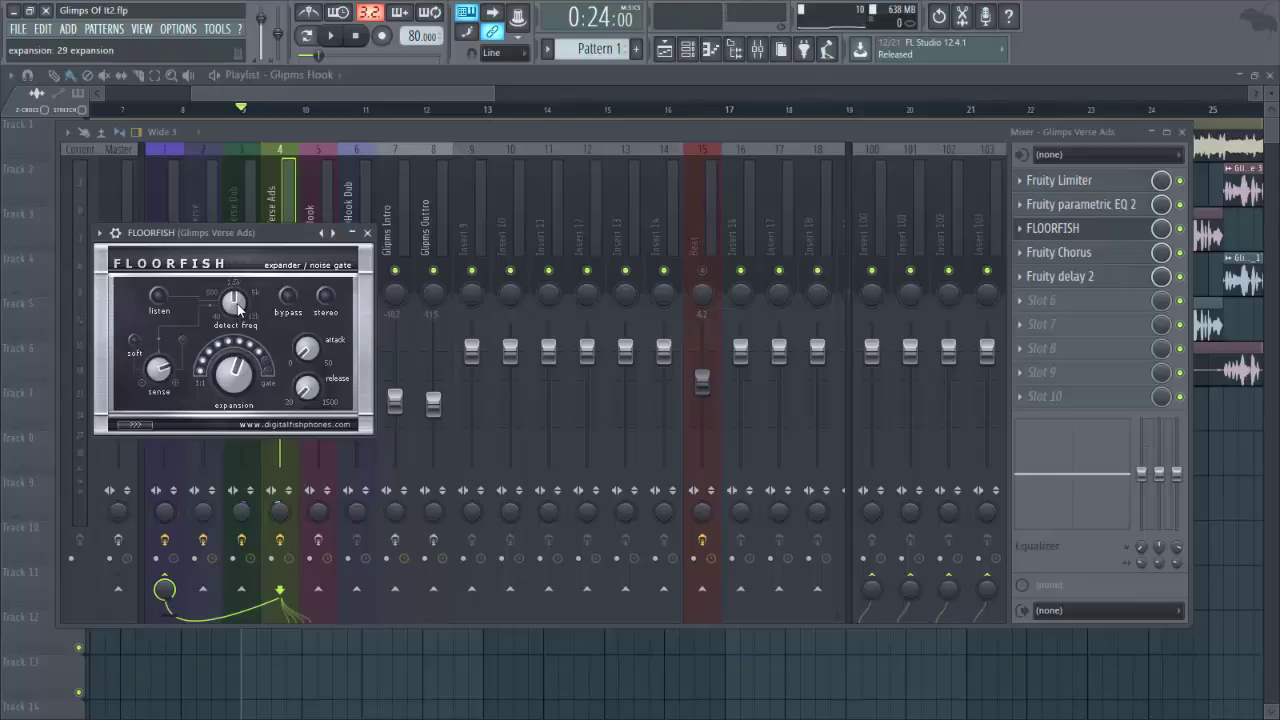
click(353, 233)
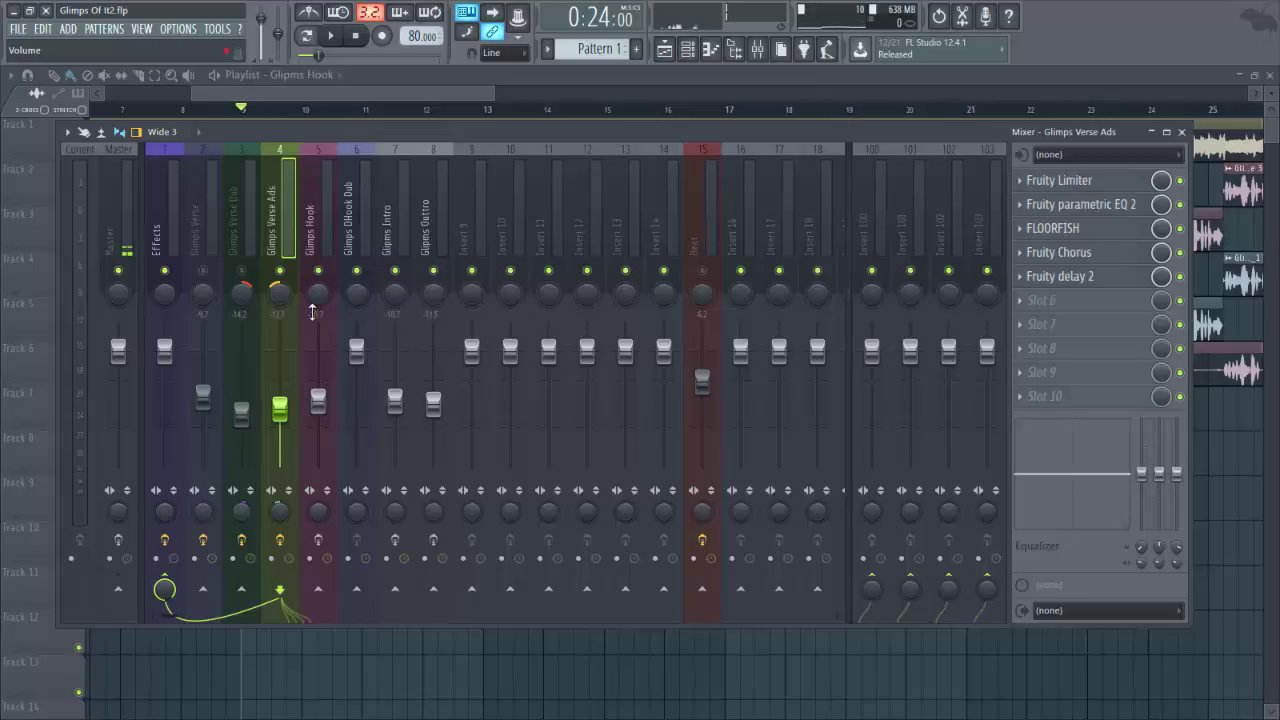
click(309, 248)
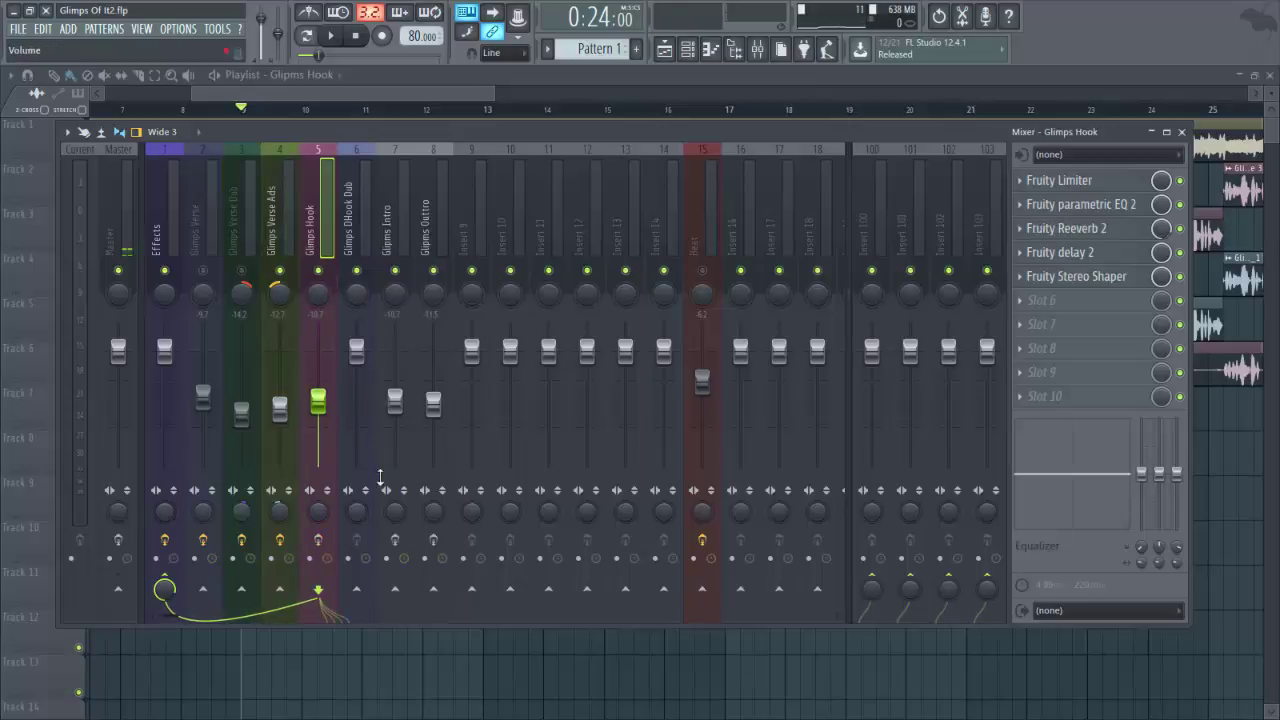
Examine the Fruity Limiter, Fruity Parametric EQ 2 and Fruity Reeverb 2 settings on the Glimps Hook track
click(1068, 180)
click(1066, 180)
click(1060, 205)
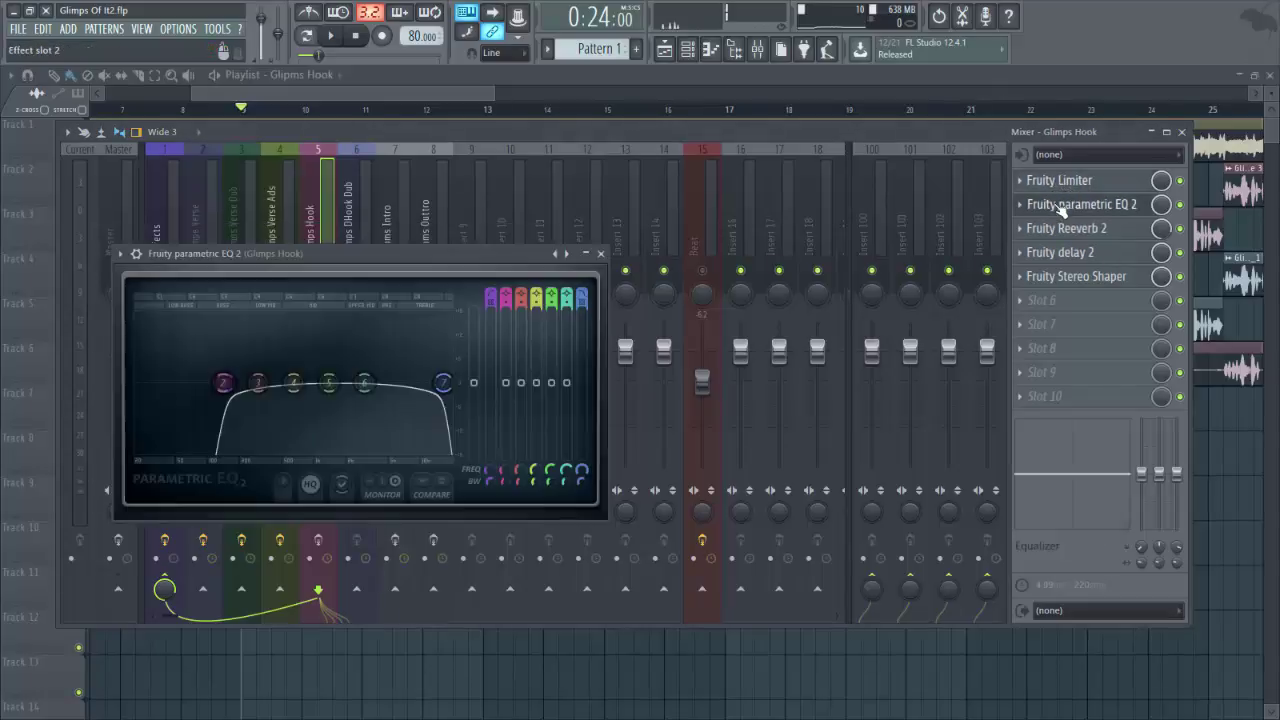
click(1060, 205)
click(1063, 231)
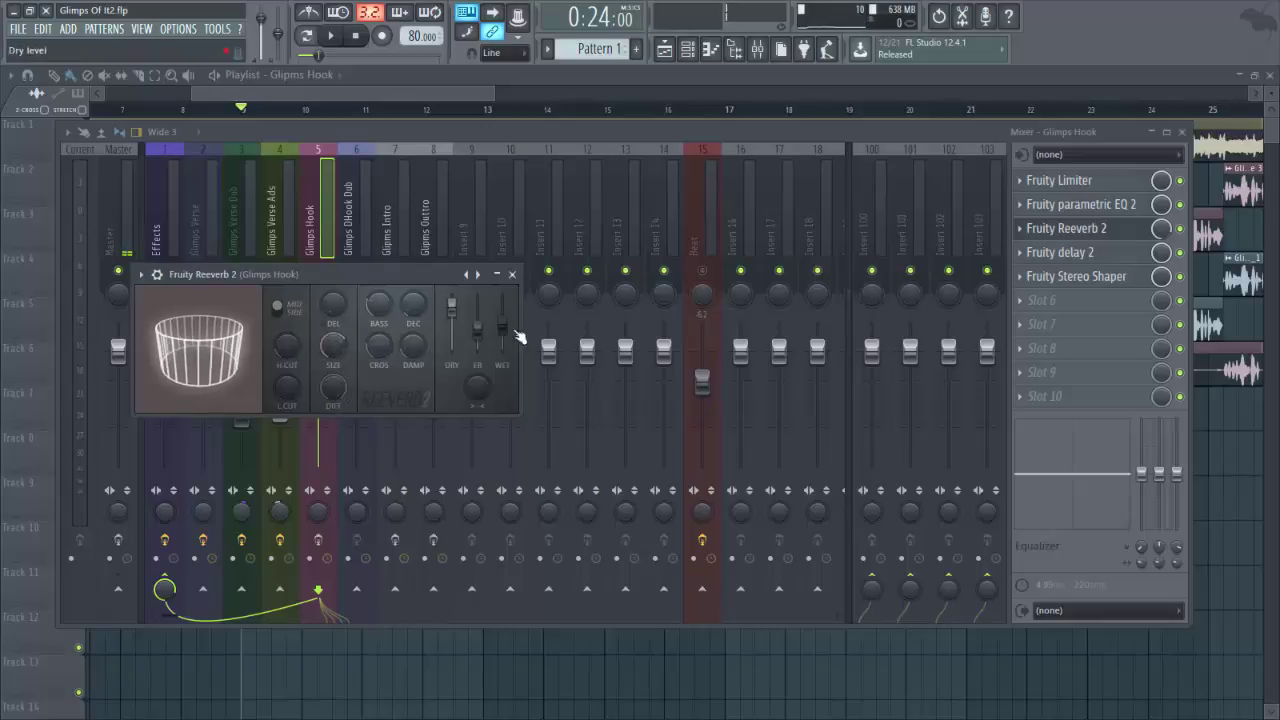
drag(504, 328, 504, 325)
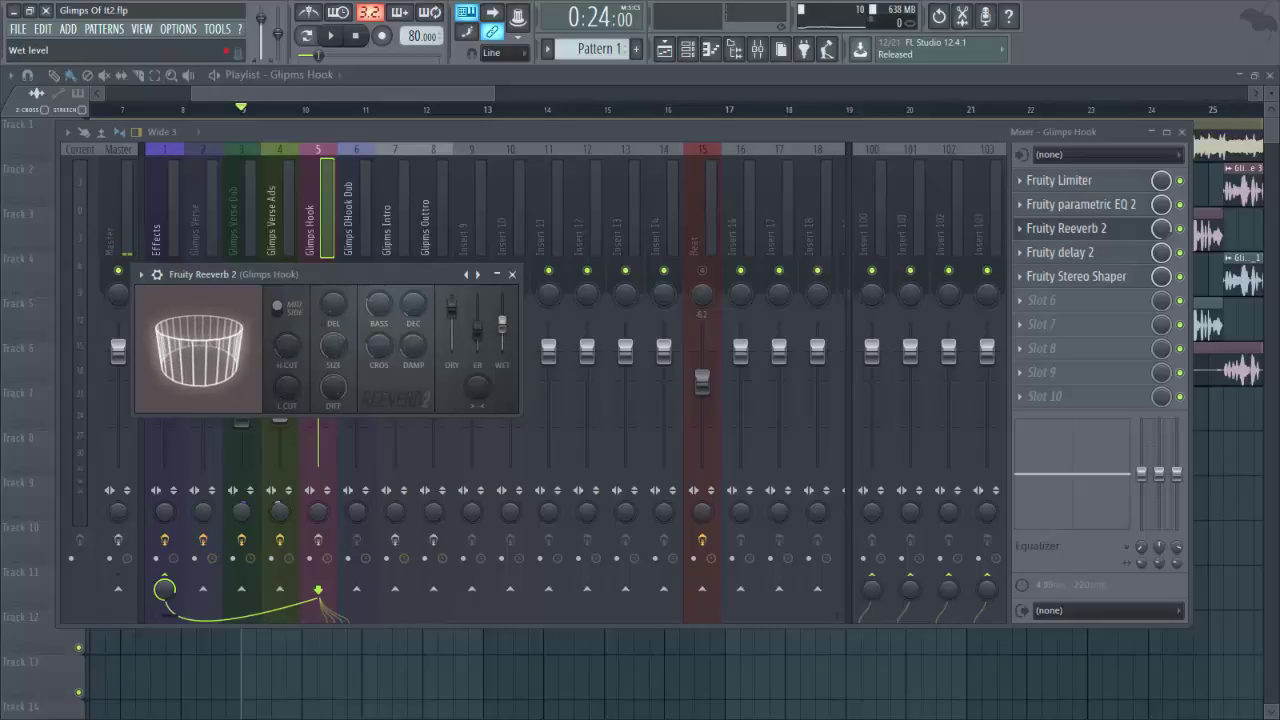
click(512, 274)
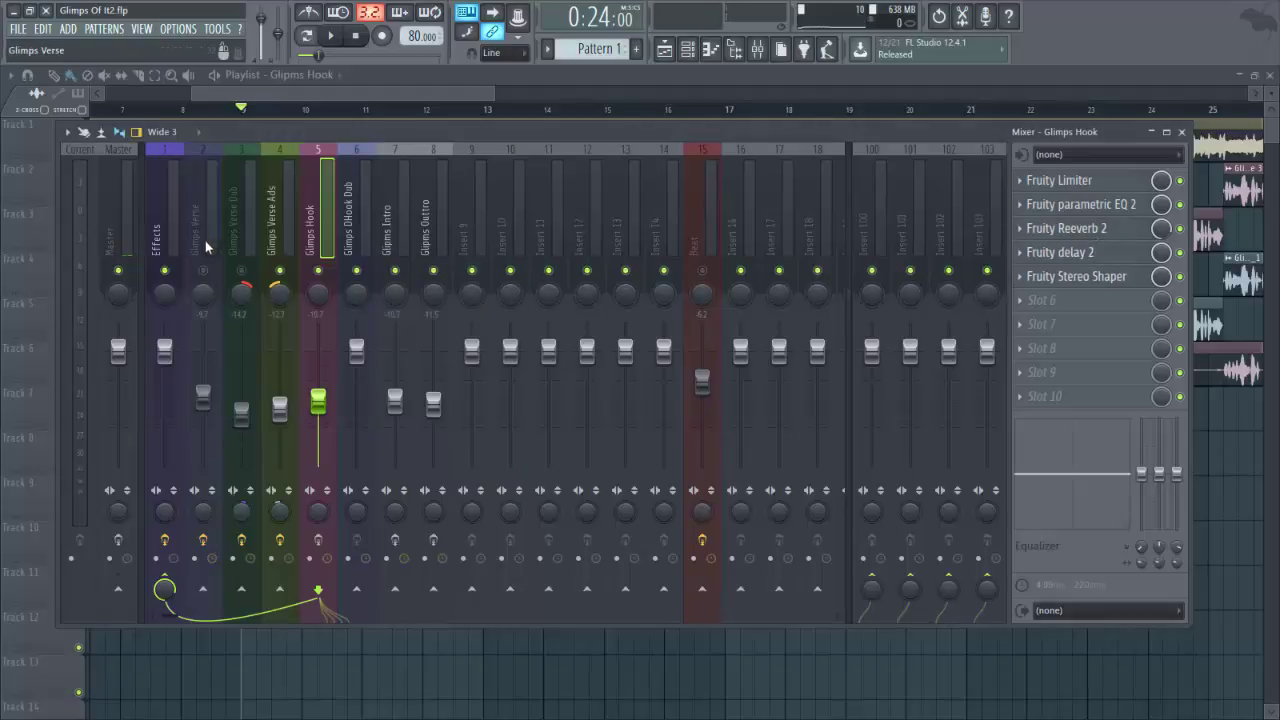
Examine the Fruity Delay 2 and Fruity Stereo Shaper settings on Glimps Hook, including the Stereo Shaper's available presets
click(1061, 255)
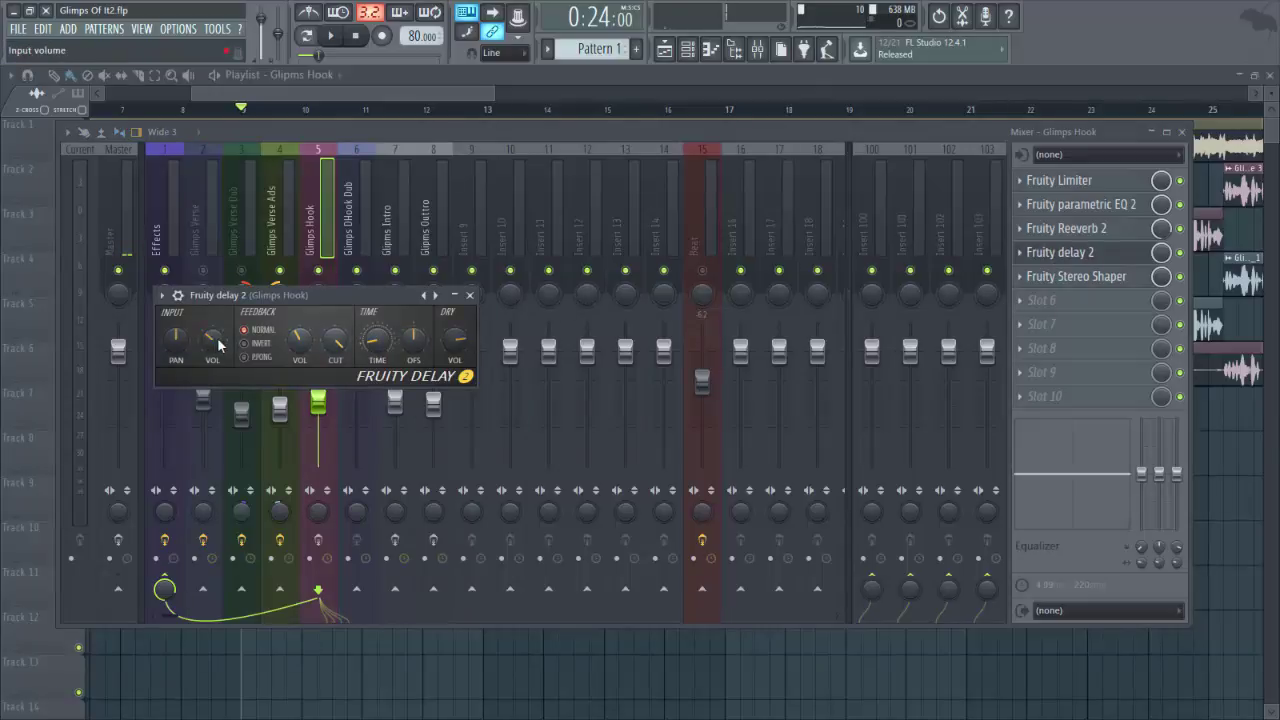
click(469, 295)
click(1055, 284)
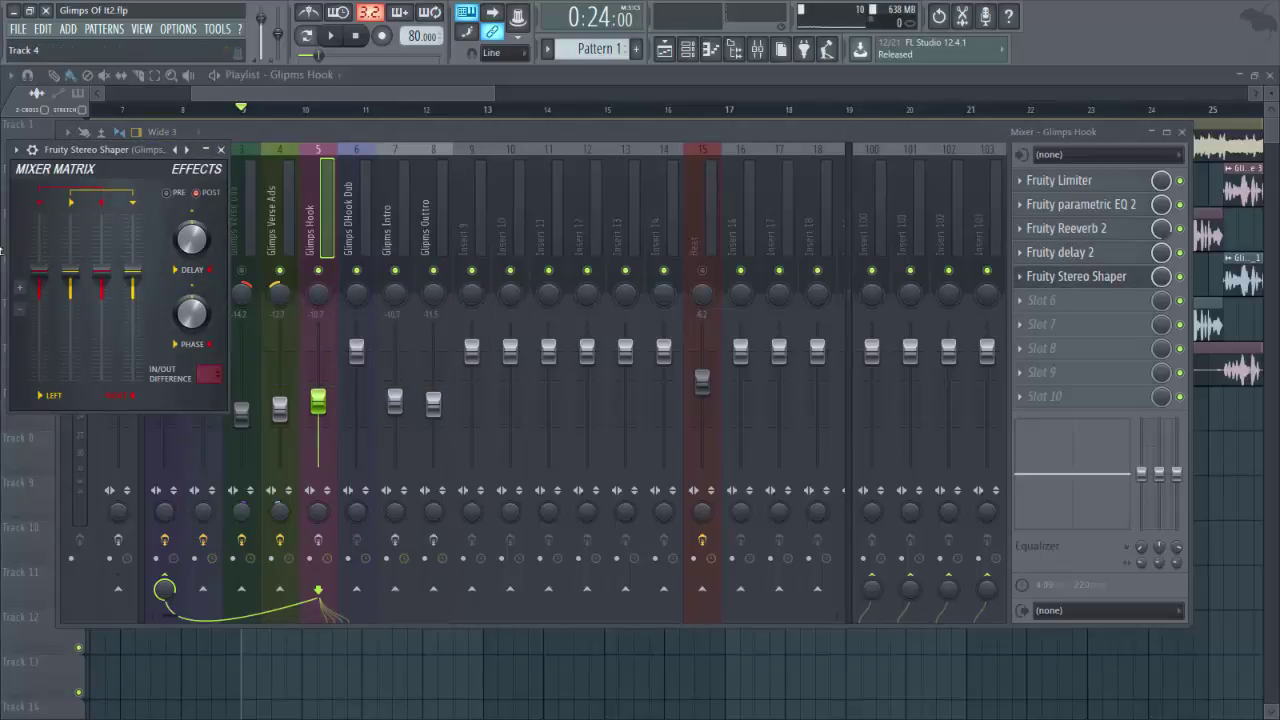
click(17, 150)
mouse_move(60, 196)
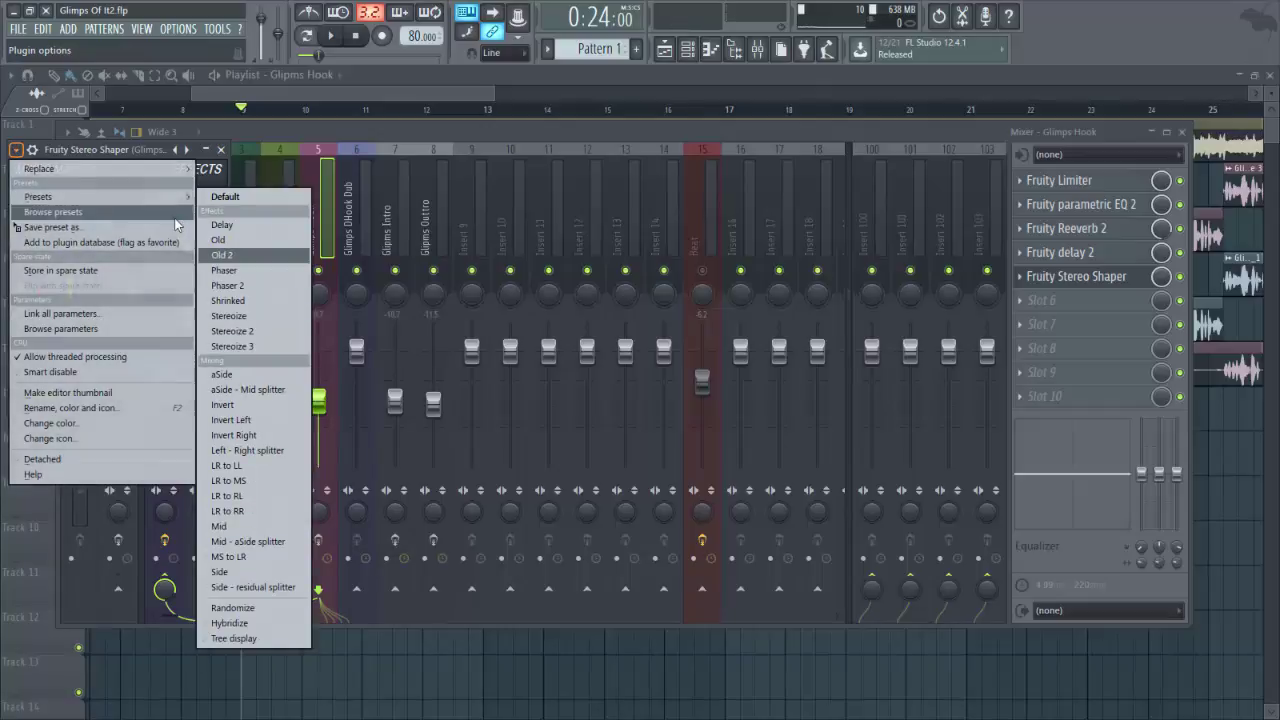
click(151, 150)
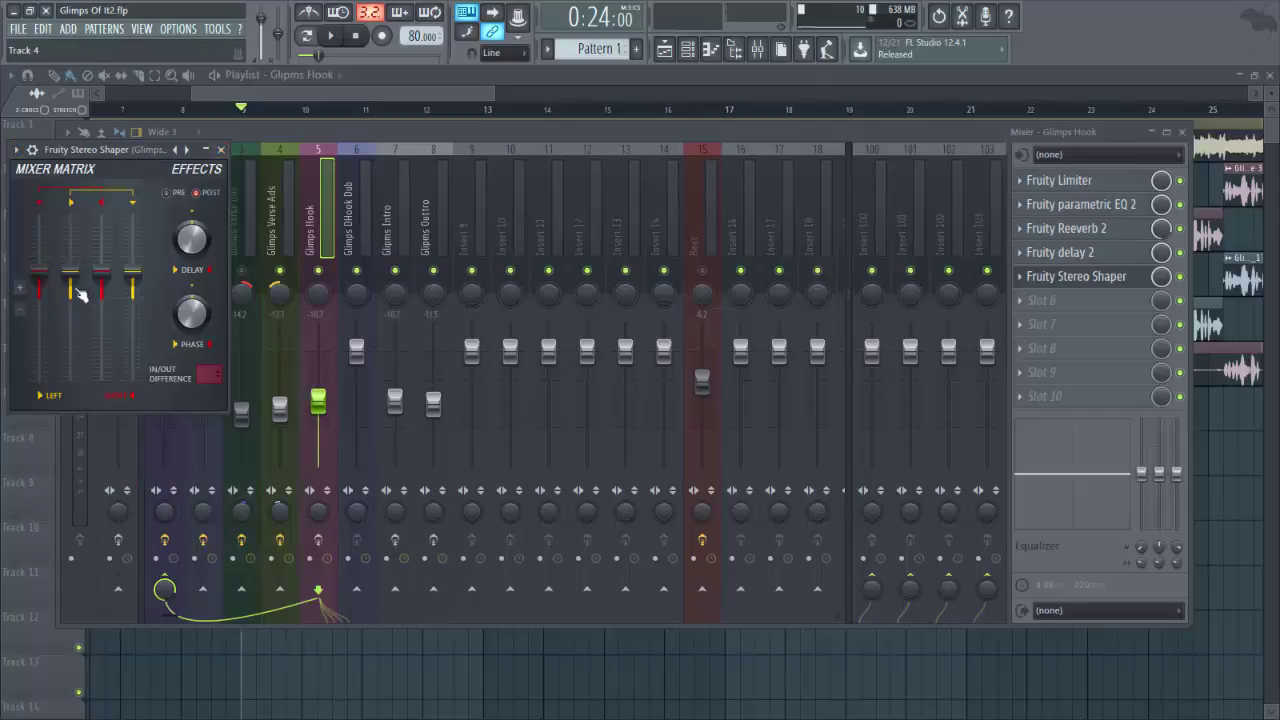
click(221, 150)
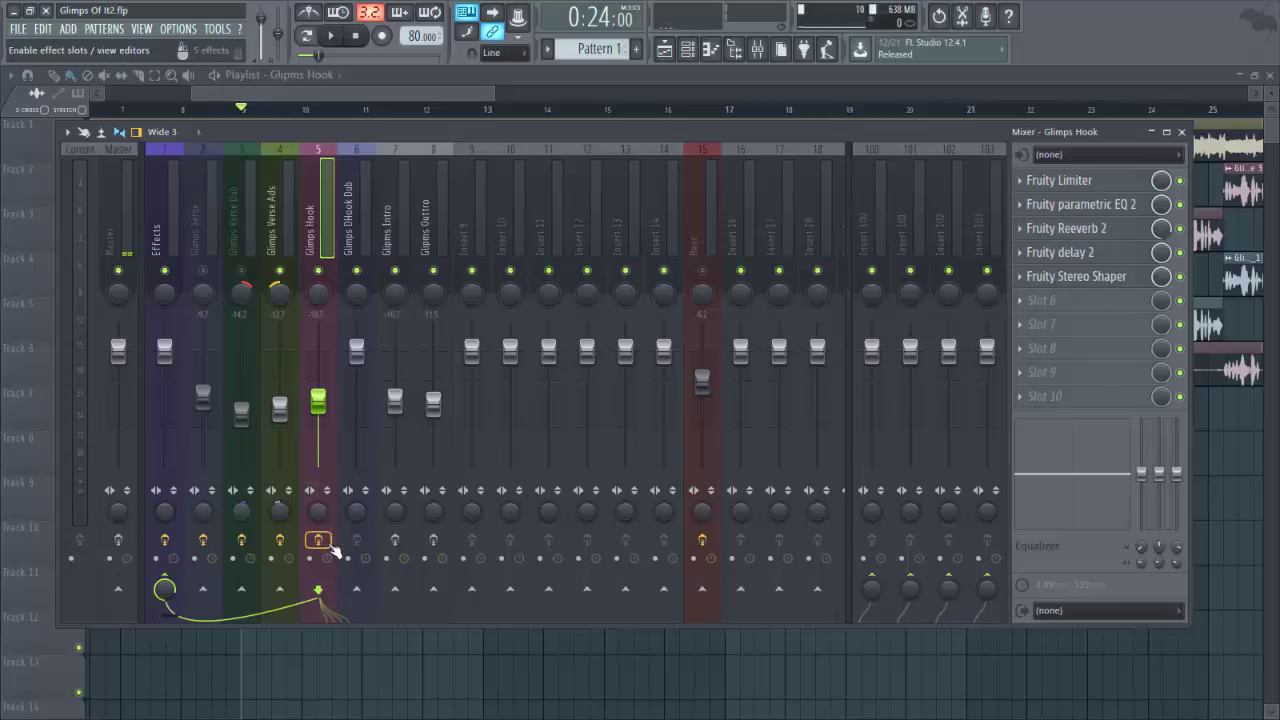
Play the hook from bar 33 and enable the Glimps Hook track's effects
drag(373, 91, 688, 89)
click(476, 112)
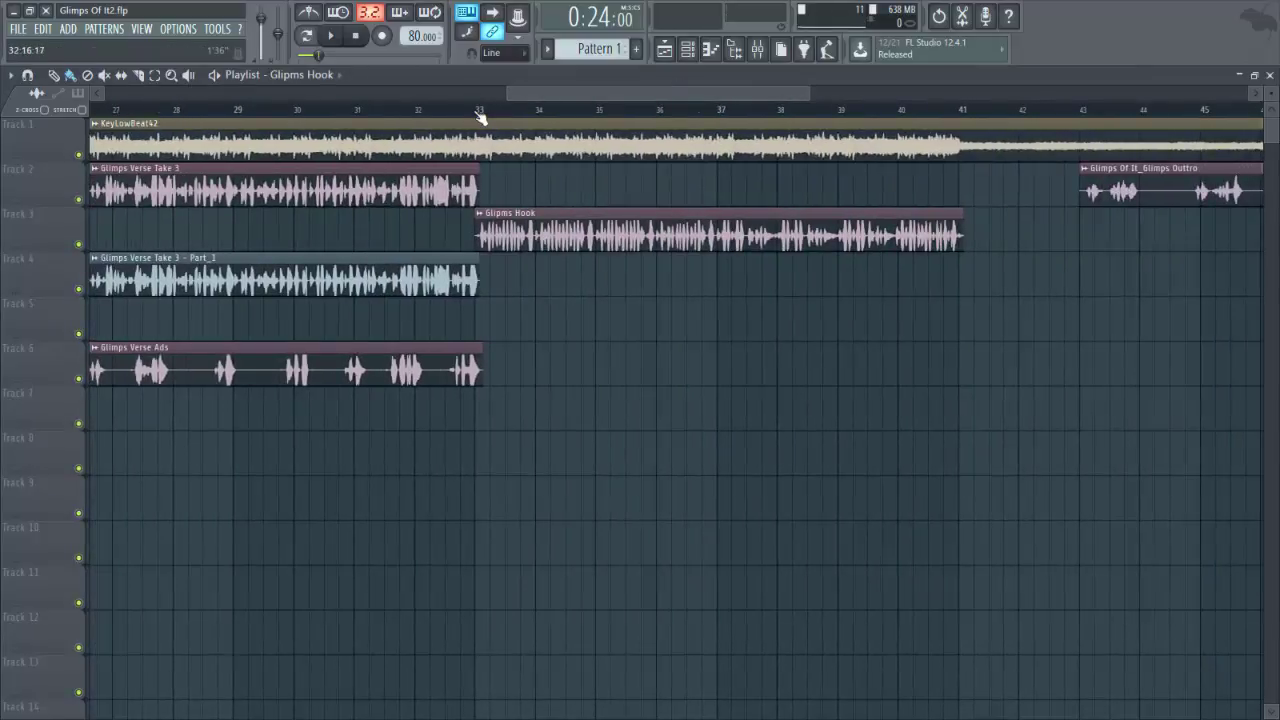
click(768, 56)
key(space)
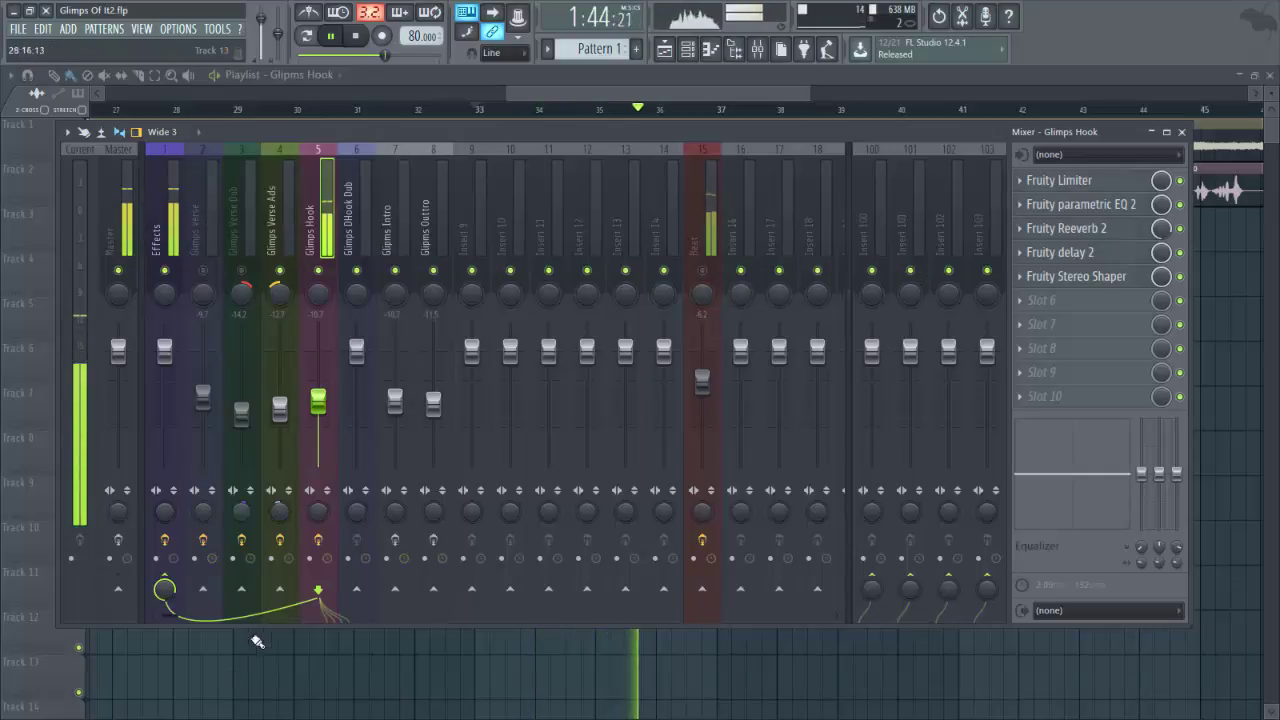
click(326, 547)
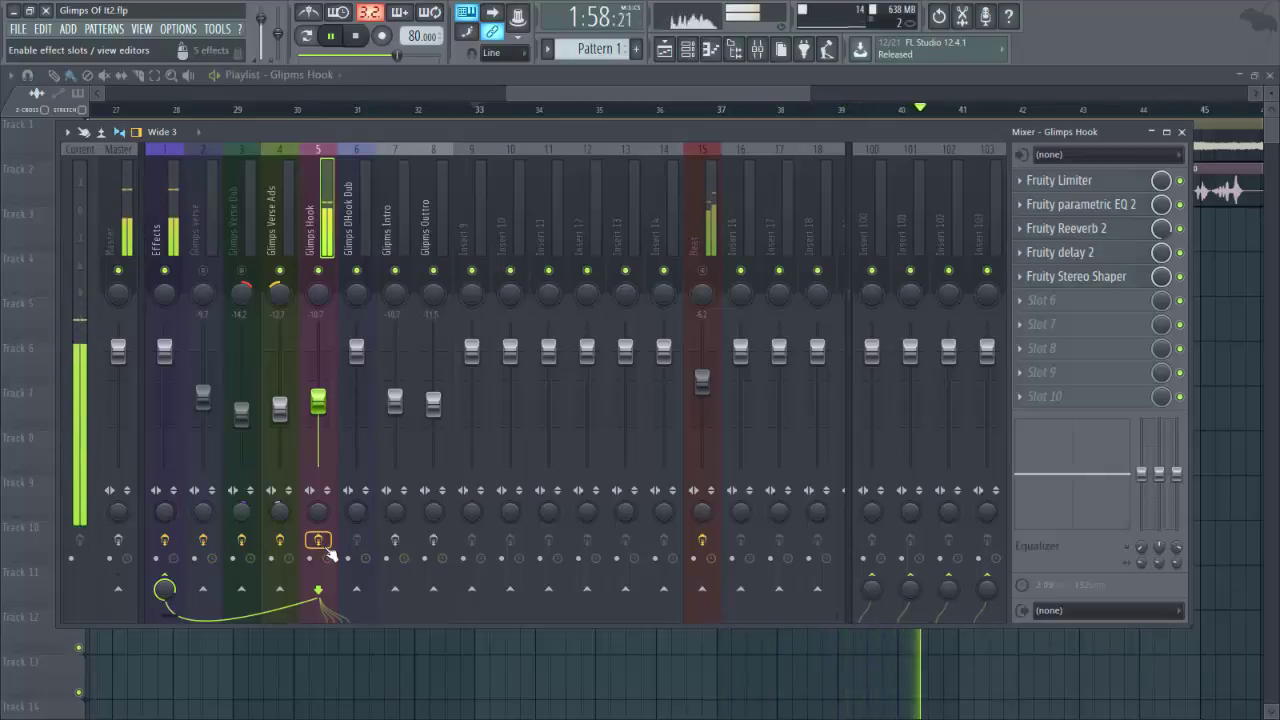
key(space)
Show the Glimps DHook Dub track's slots, then examine Fruity Reeverb 2 and Fruity Delay 2 on the Glipms Intro track
click(356, 232)
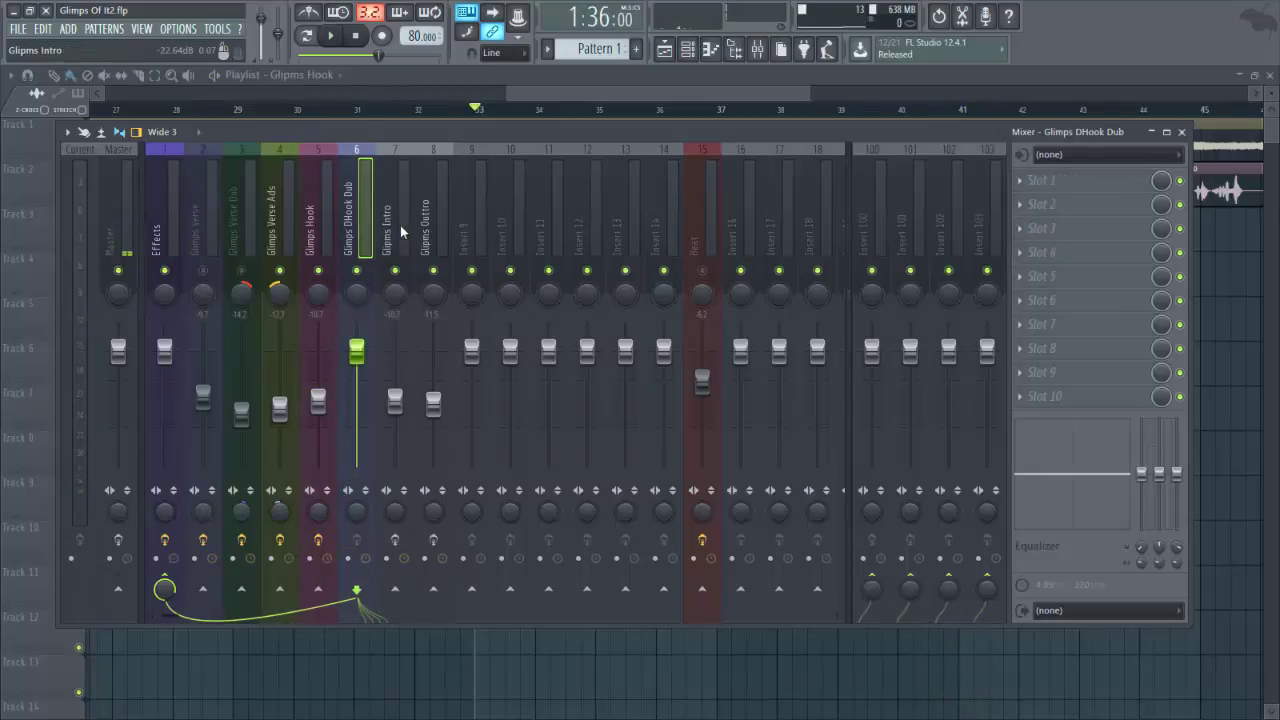
click(400, 225)
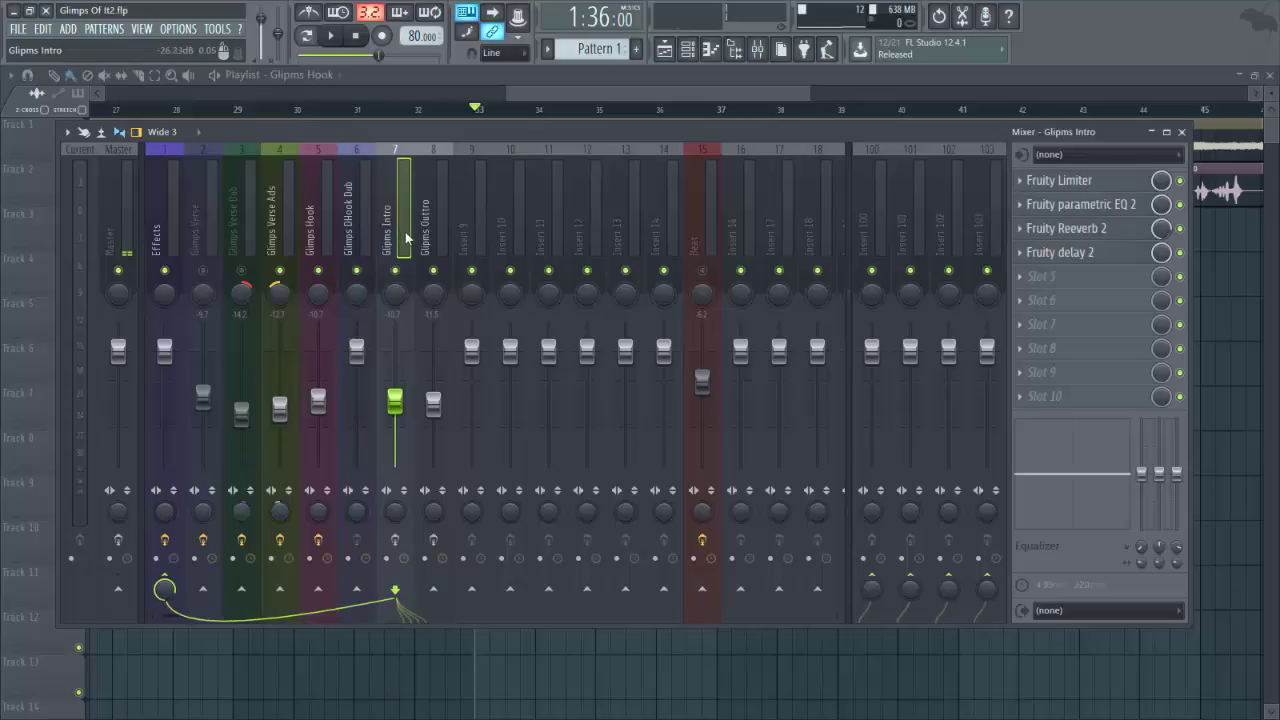
click(1078, 238)
click(1080, 240)
click(1083, 252)
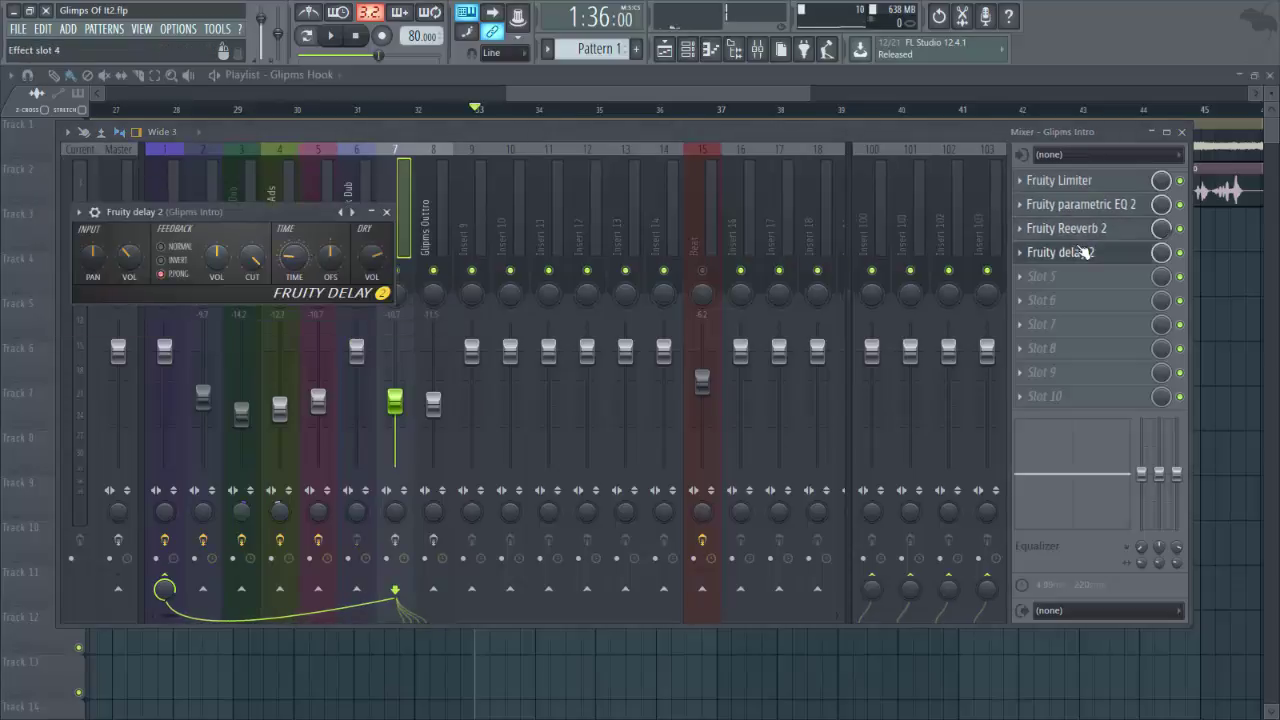
click(1085, 251)
Compare the effects chains of the Glipms Outtro and Glipms Intro tracks
click(433, 222)
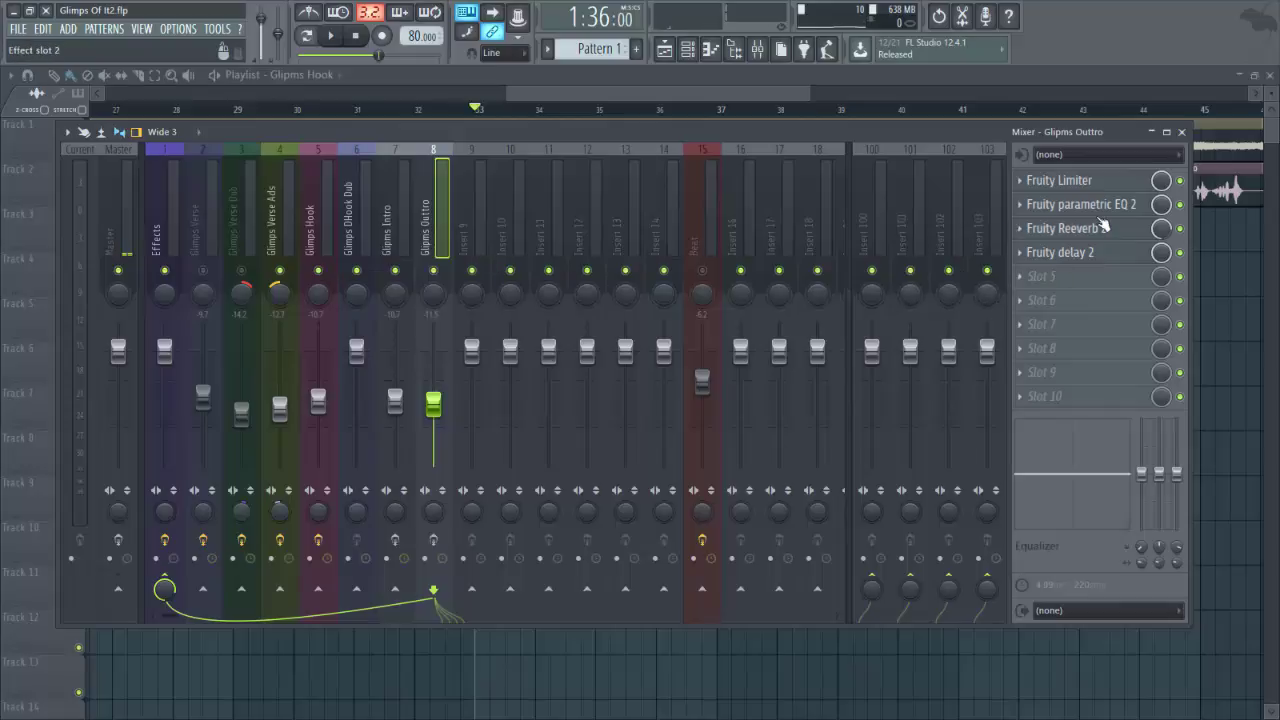
click(396, 207)
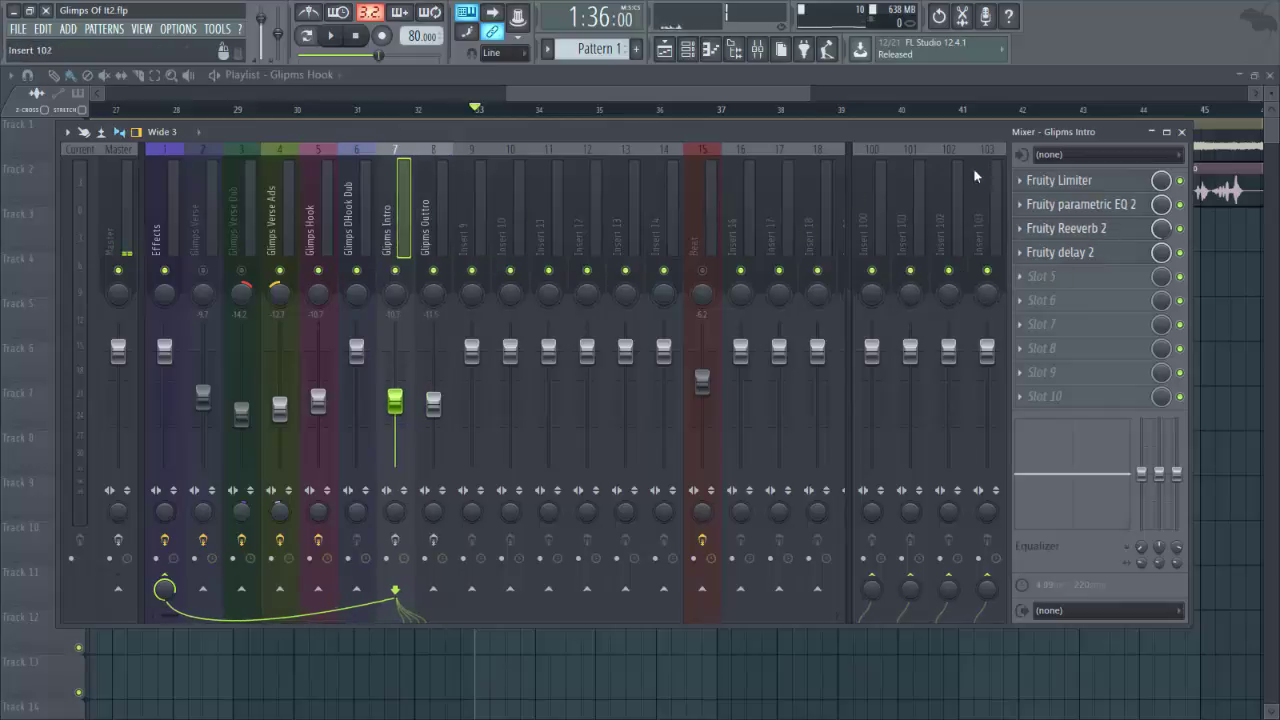
click(1060, 228)
click(428, 190)
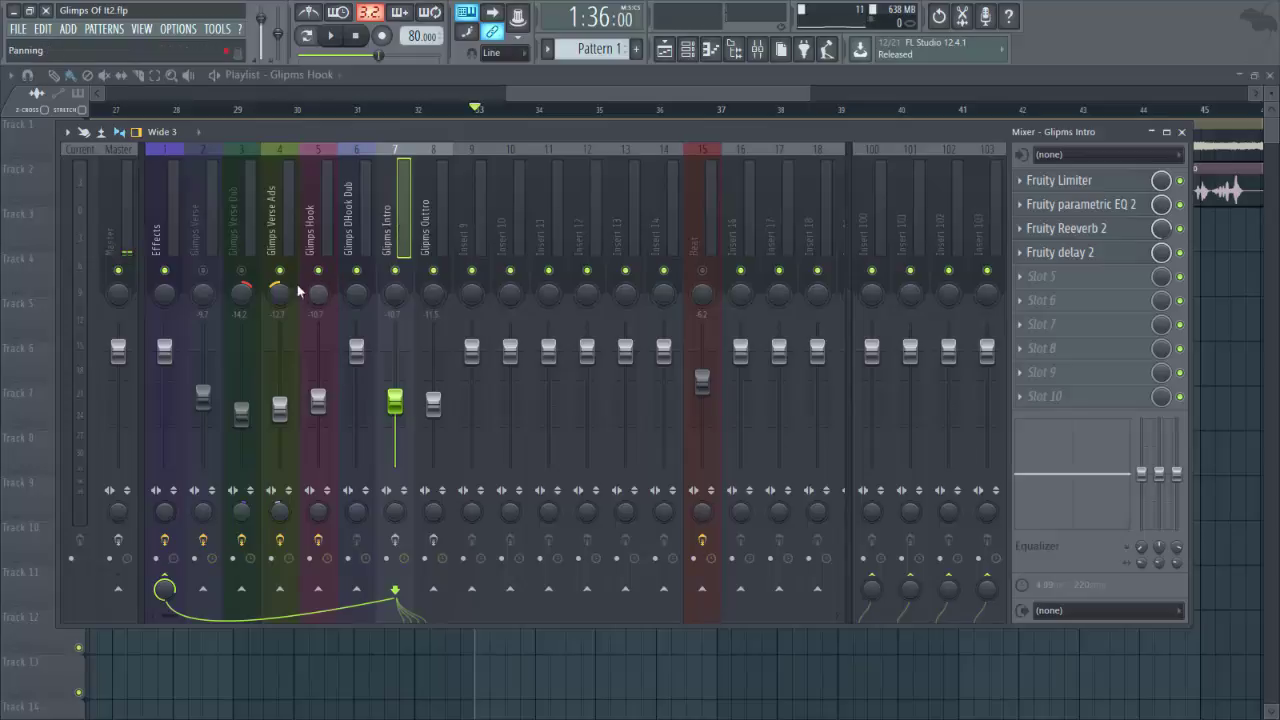
View the intro clip at the start of the playlist and enable the Glipms Outtro track's effects
drag(511, 95, 55, 111)
scroll(129, 126, down, 4)
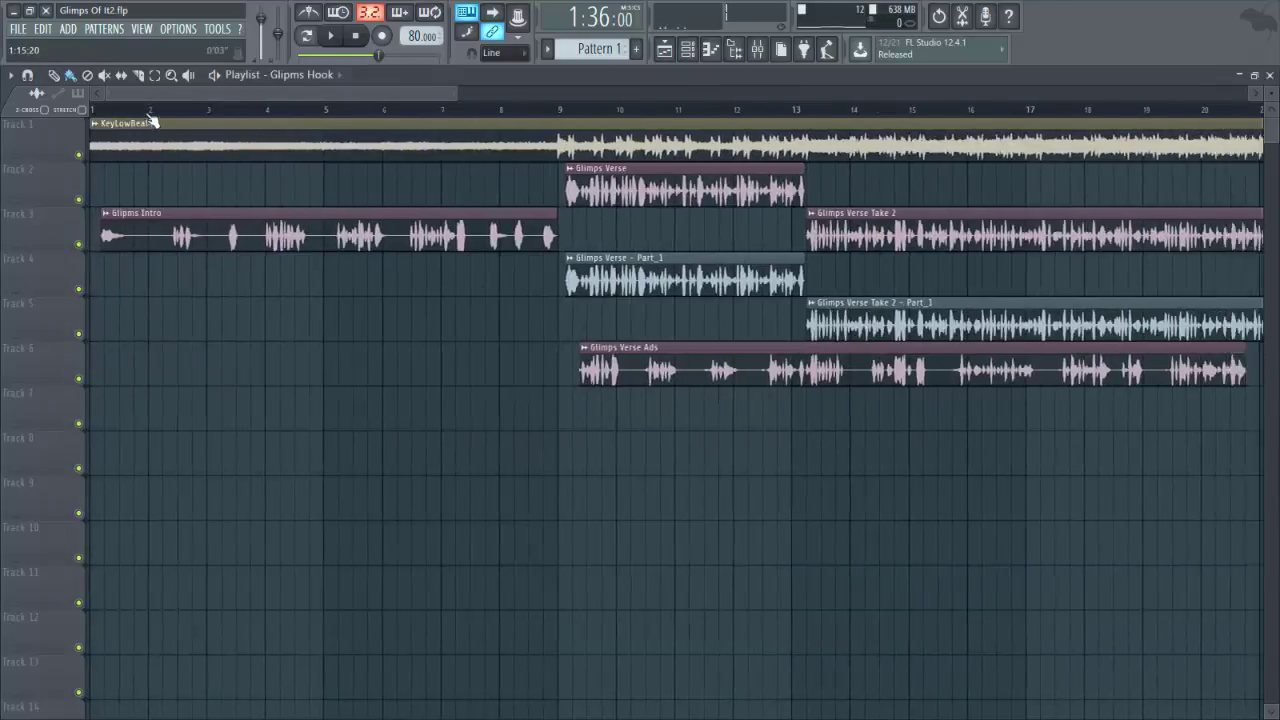
click(760, 60)
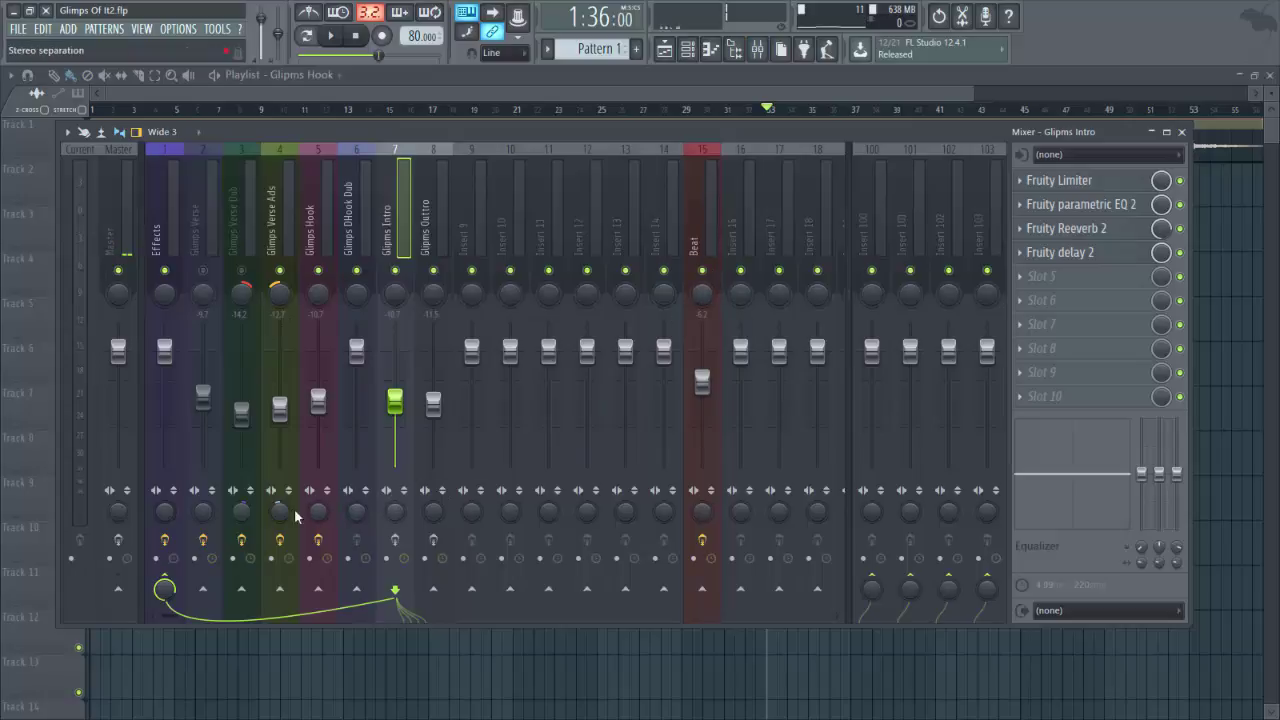
click(434, 540)
key(F9)
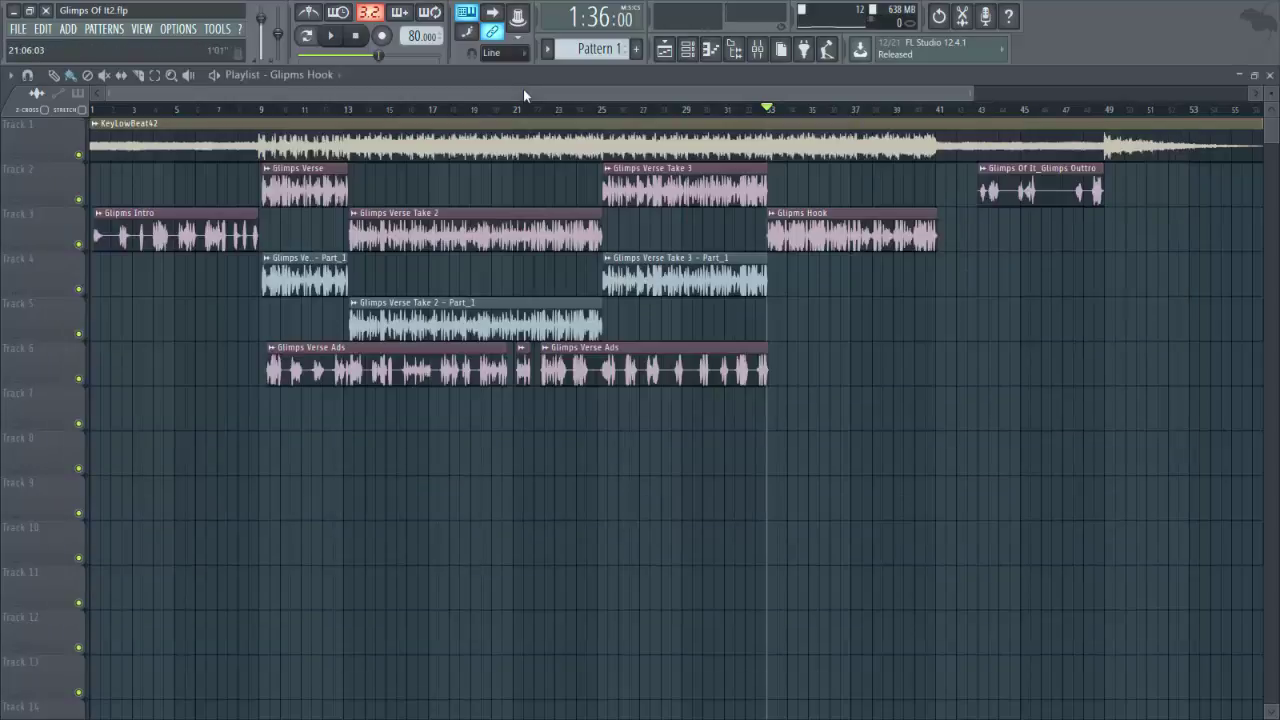
Play the outro from about bar 43 and watch the mixer levels
drag(523, 89, 620, 92)
click(845, 112)
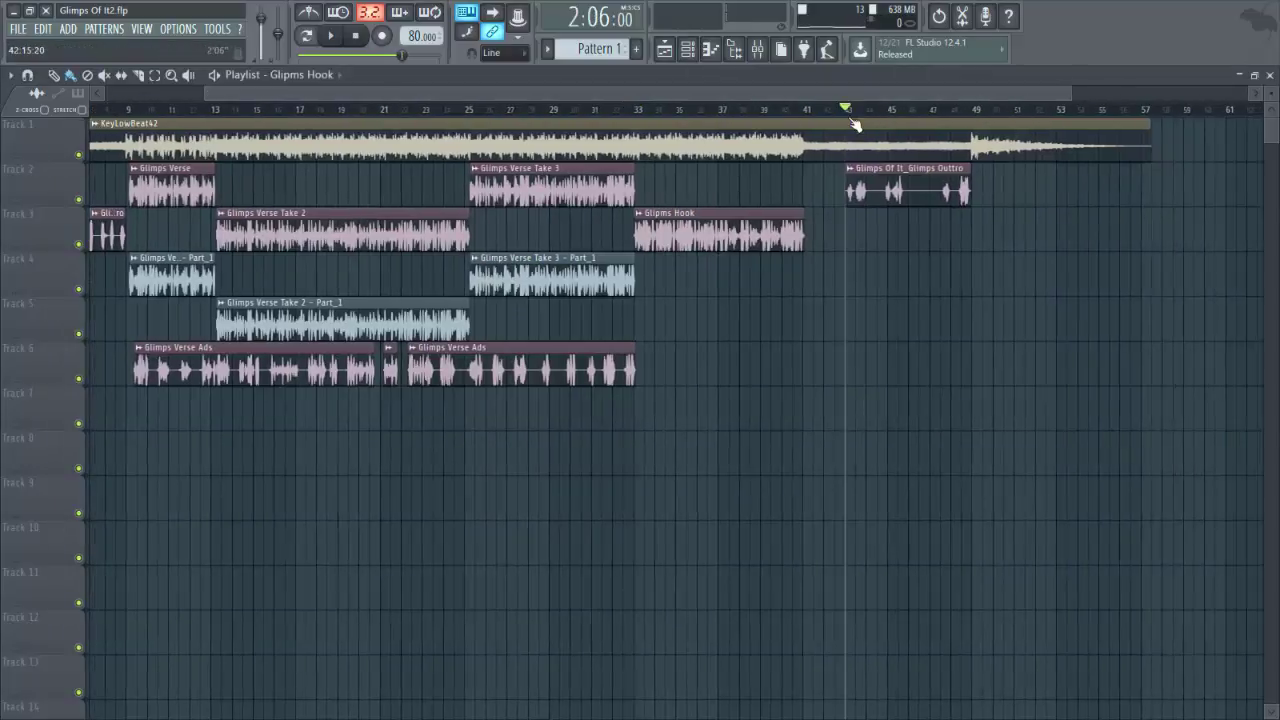
click(751, 58)
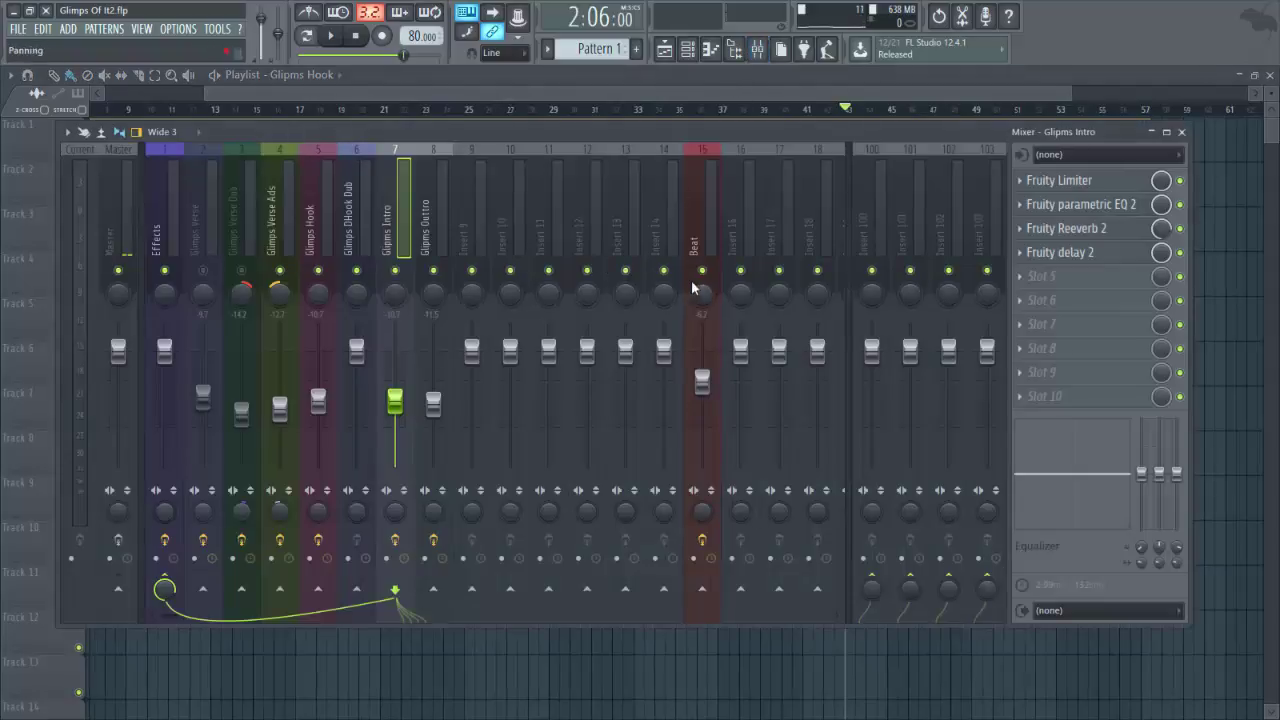
key(space)
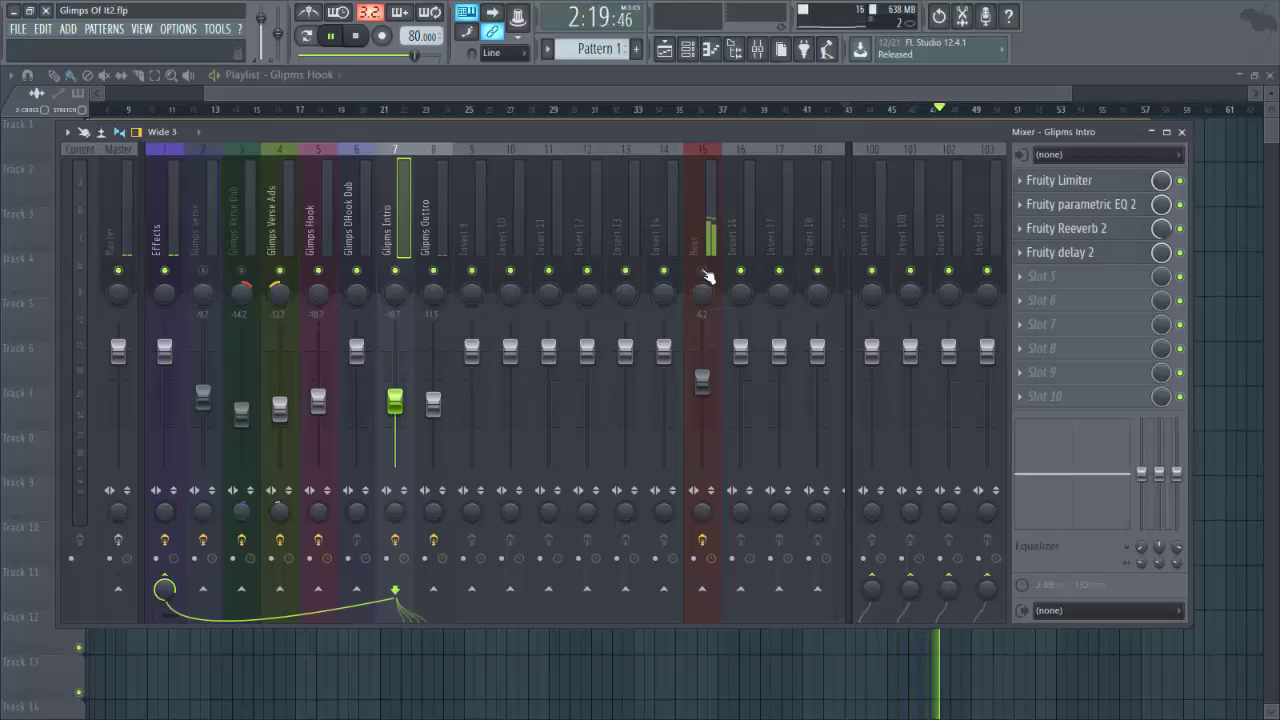
scroll(712, 149, down, 6)
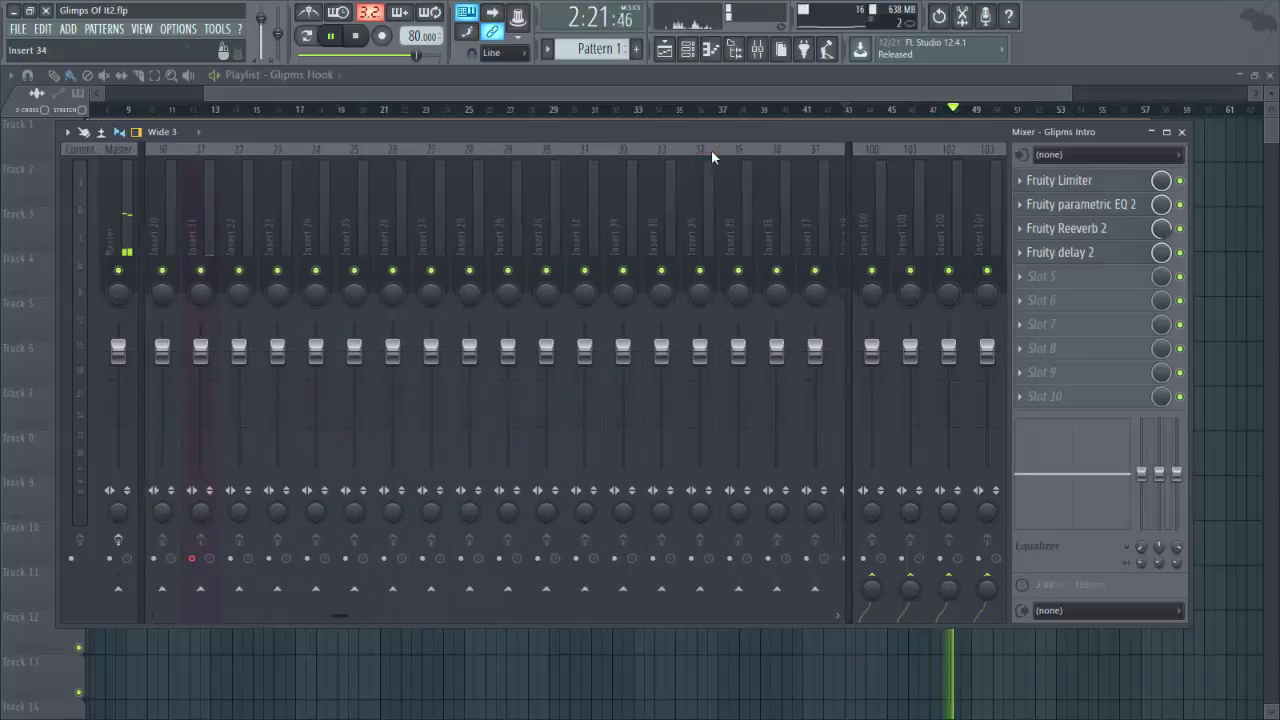
scroll(708, 151, up, 6)
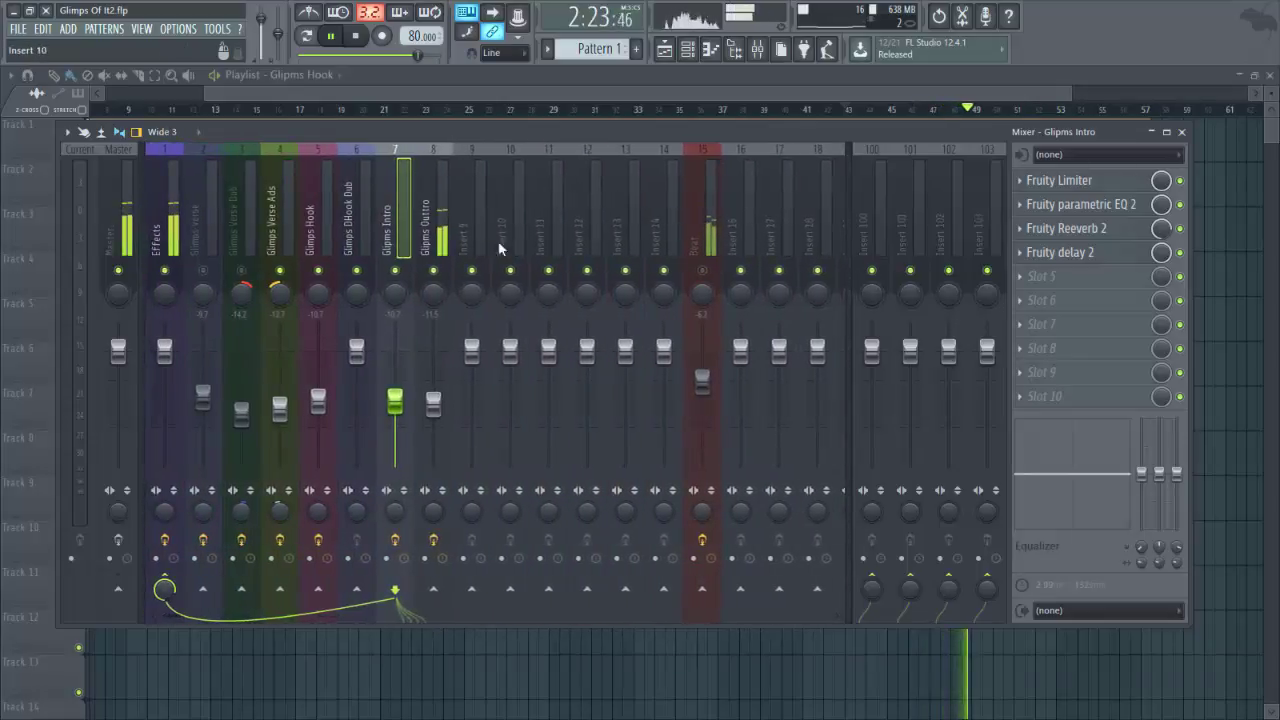
key(space)
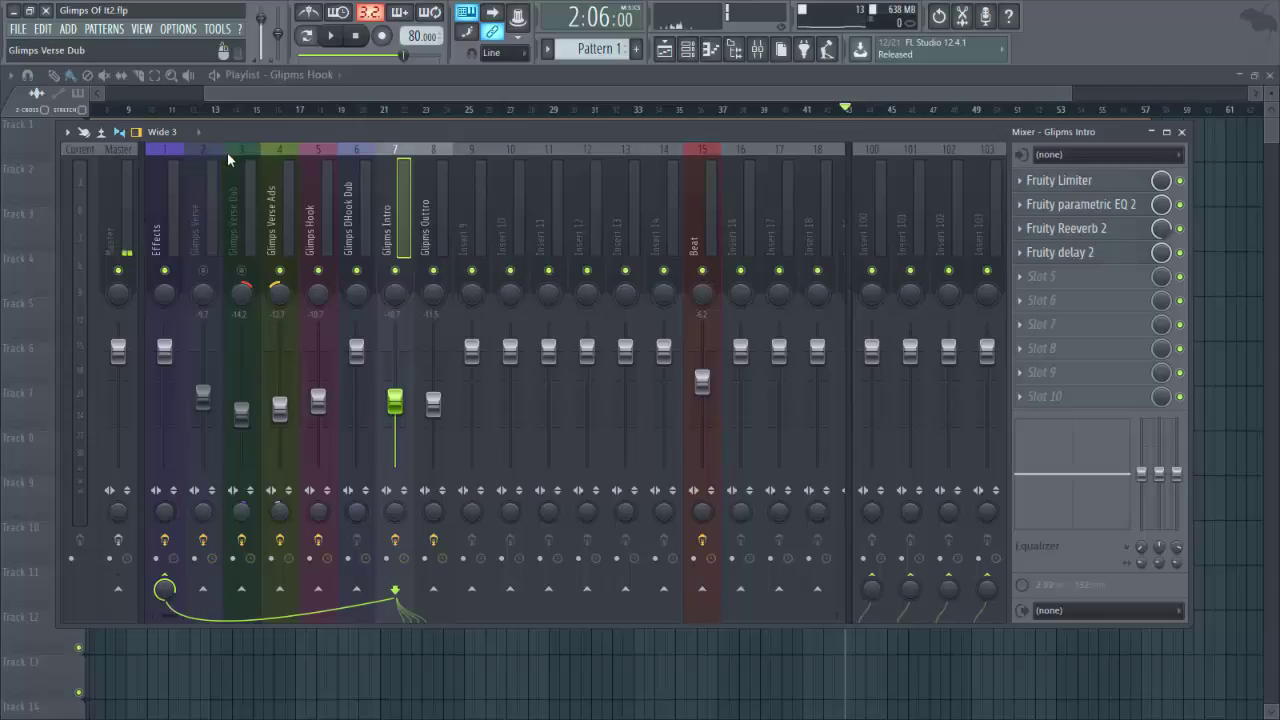
Unmute the Glimps Verse and Glimps Verse Dub tracks and fit the whole arrangement in the playlist view
click(242, 273)
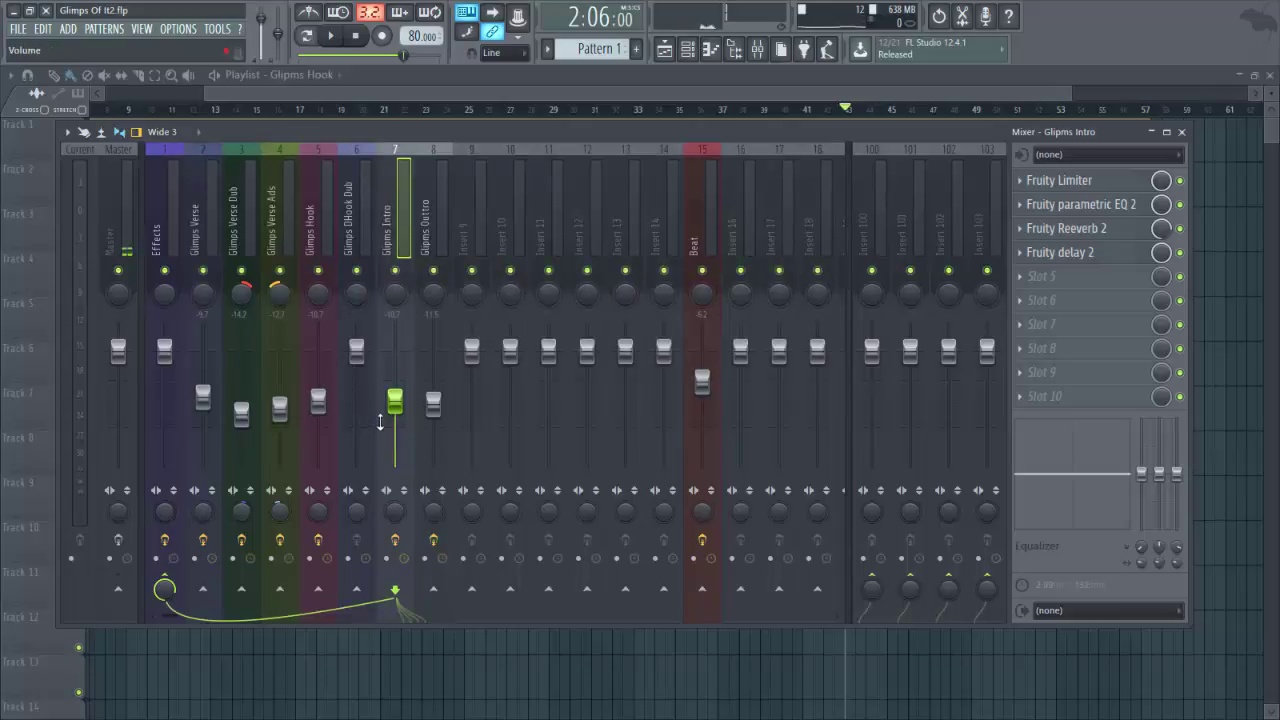
drag(345, 95, 190, 110)
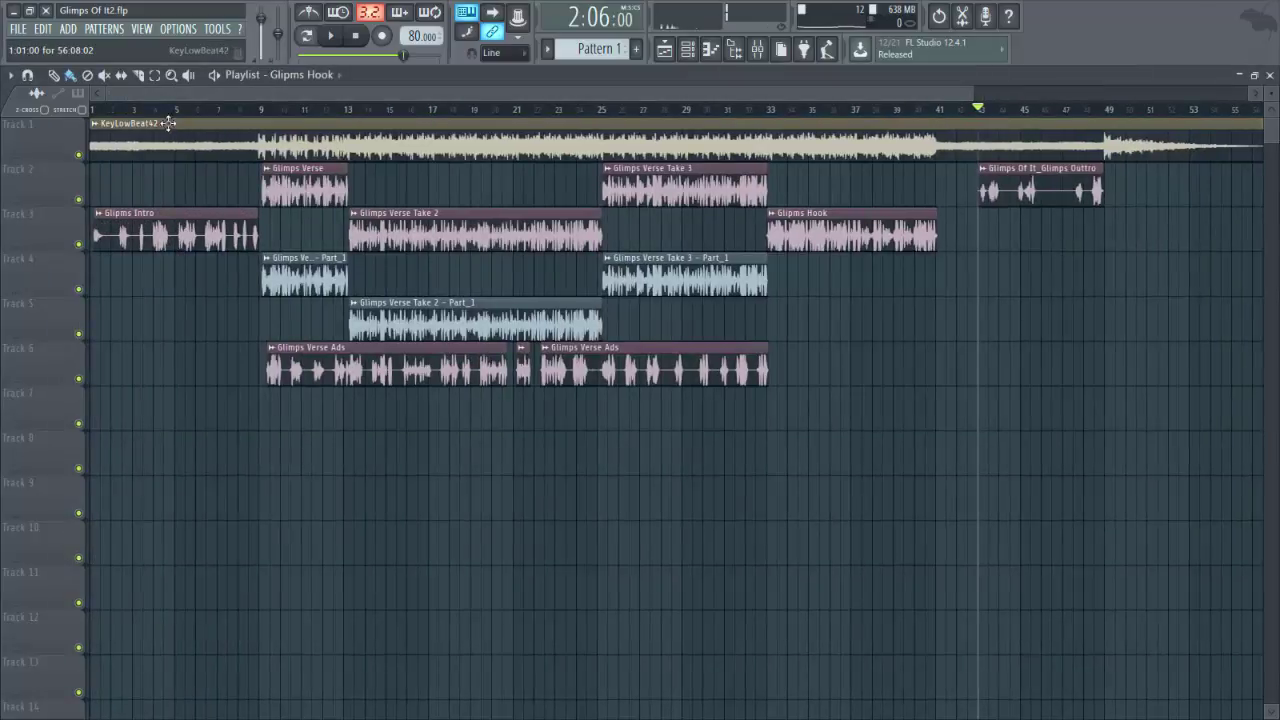
scroll(170, 120, down, 2)
scroll(187, 123, down, 3)
scroll(170, 270, up, 2)
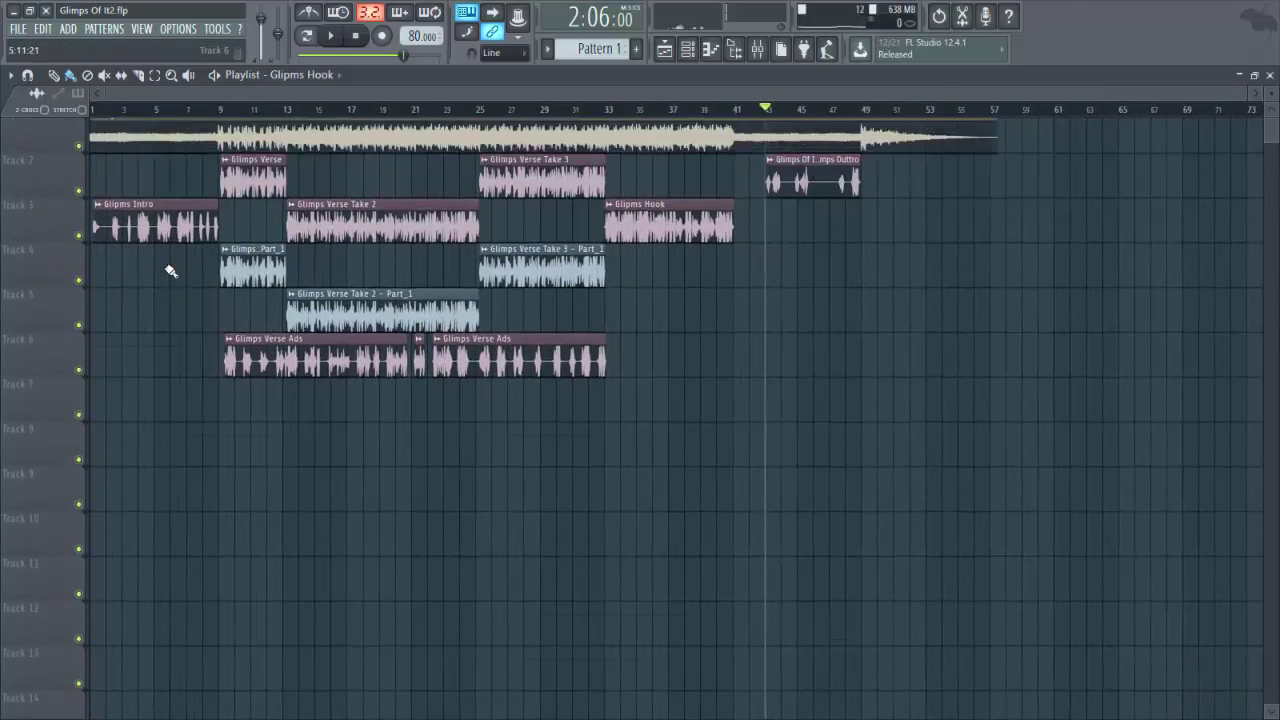
scroll(170, 270, up, 1)
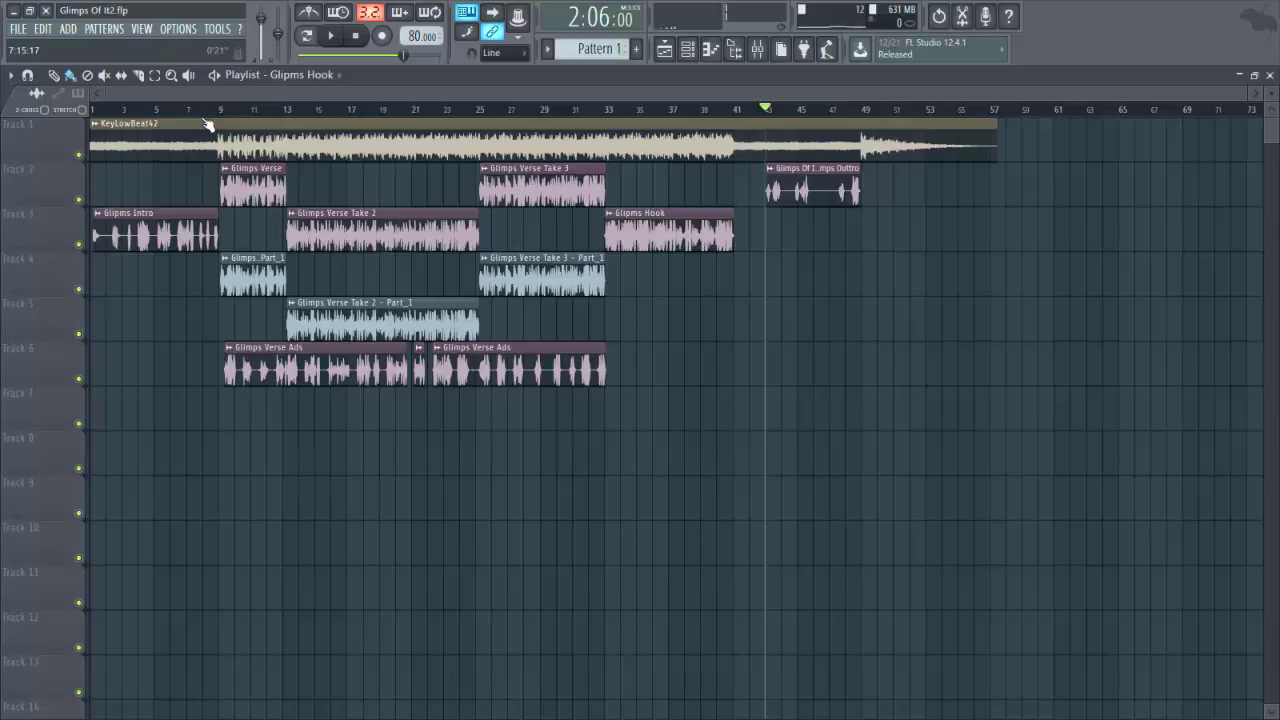
Return the song position to the beginning and show the Master track's effects chain
click(355, 35)
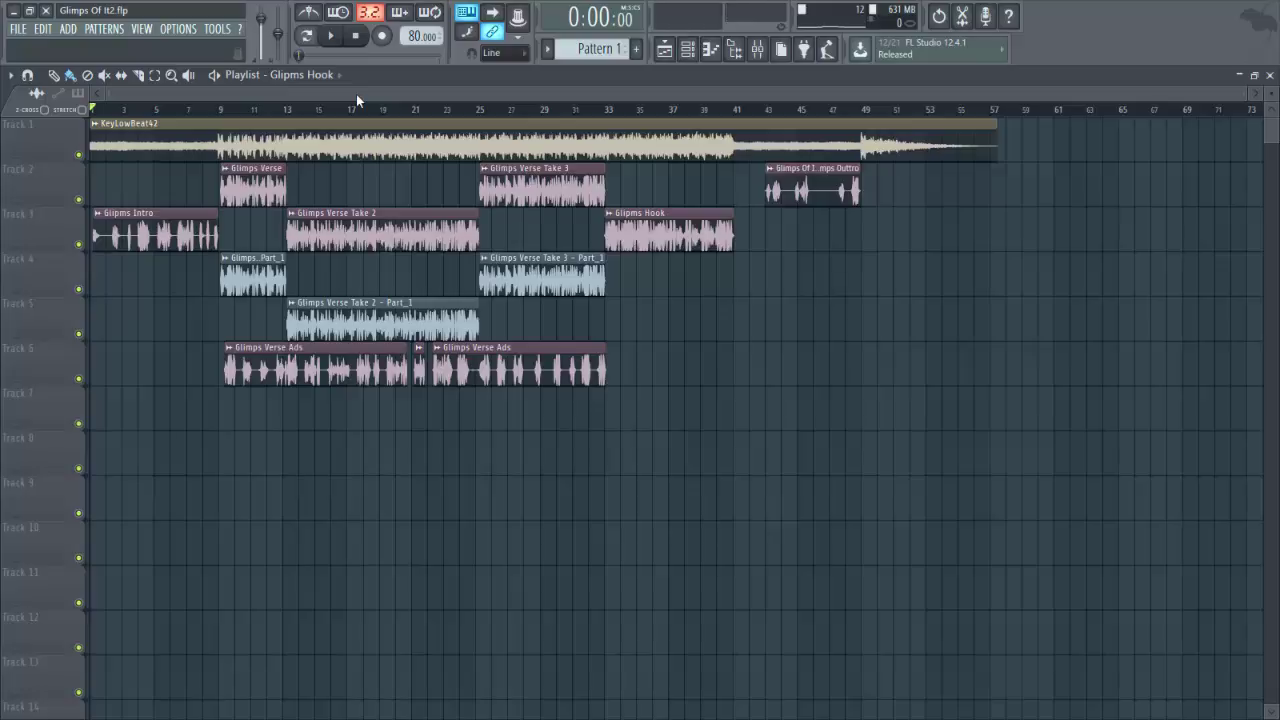
click(757, 48)
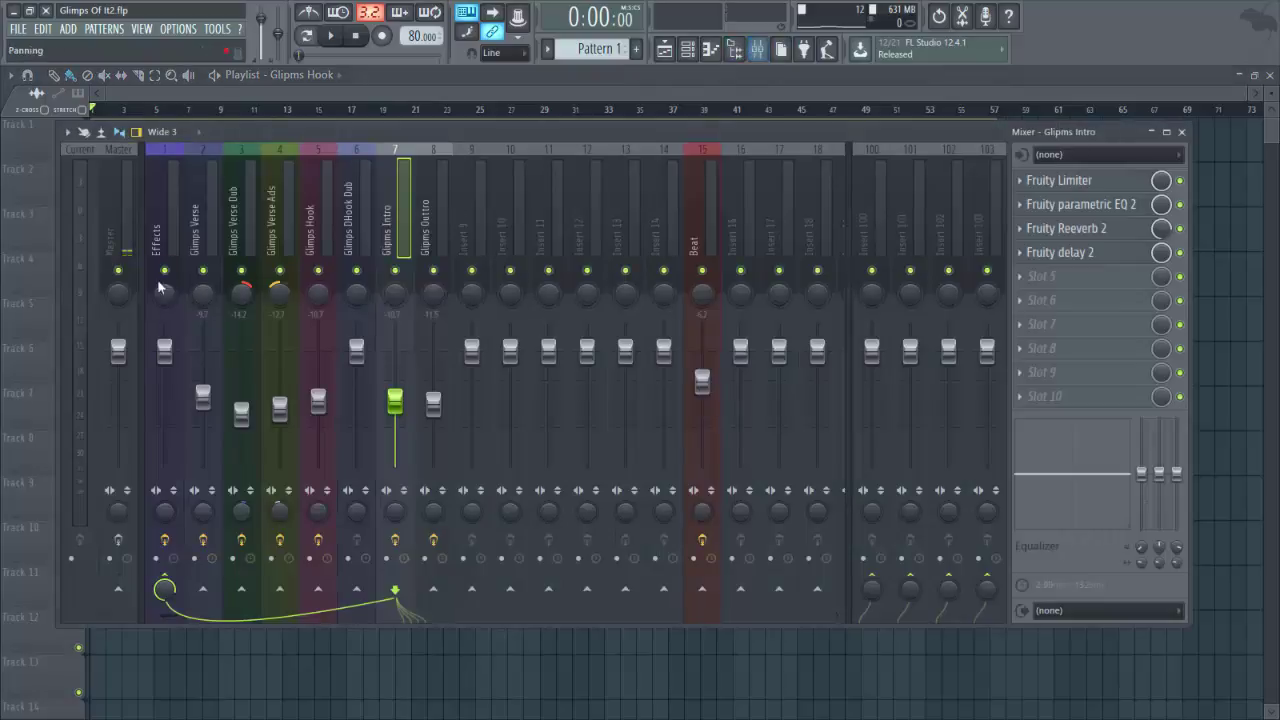
click(122, 244)
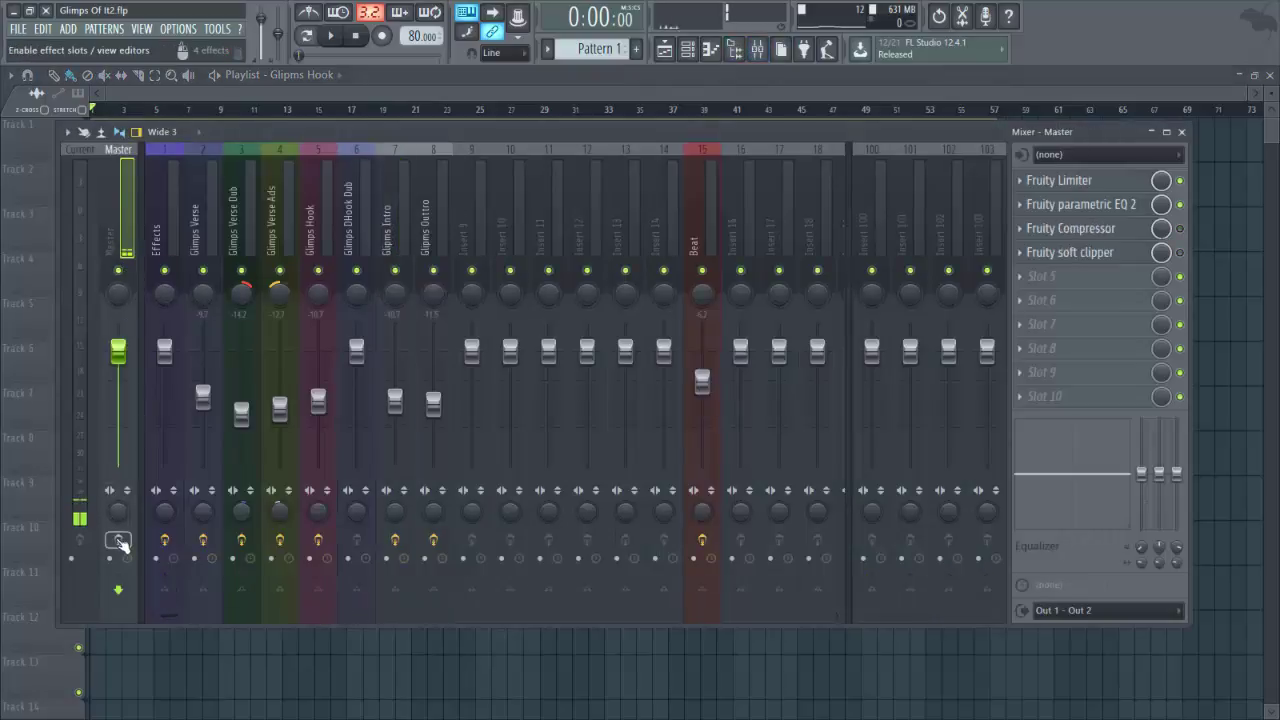
scroll(335, 232, down, 7)
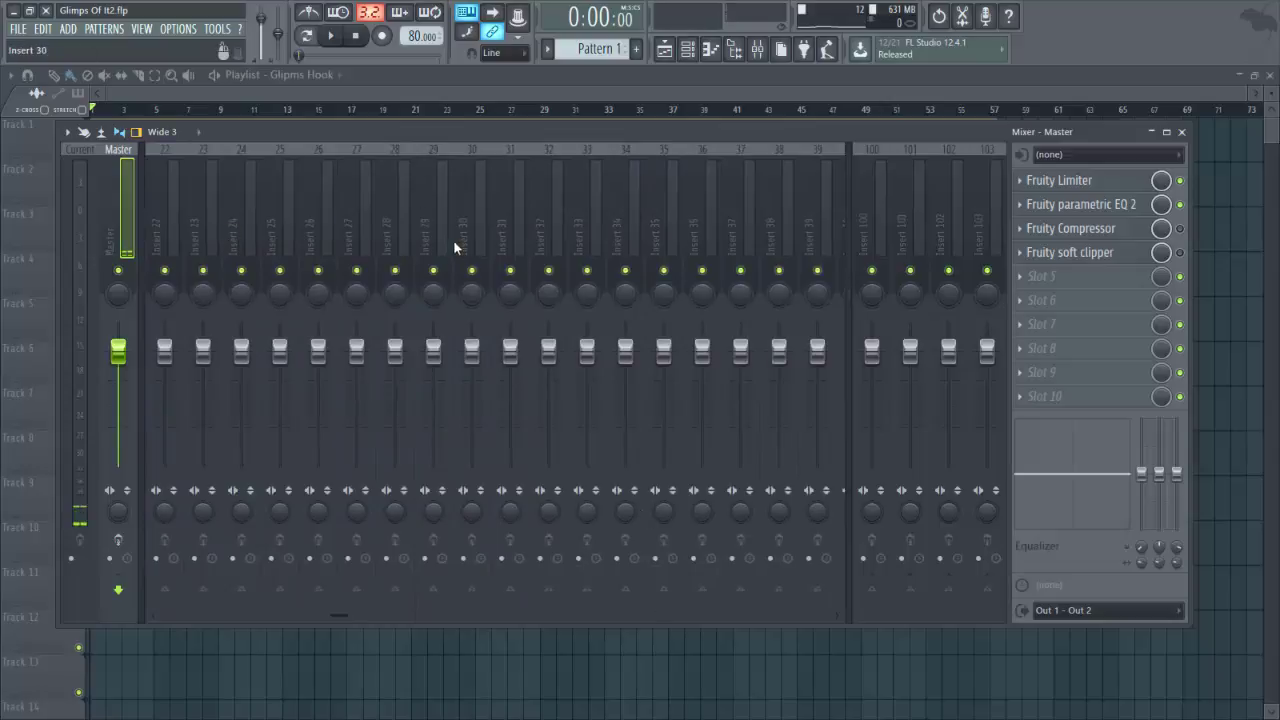
Examine the Master track's Fruity parametric EQ 2 and enable its Fruity Compressor and Fruity soft clipper slots
scroll(453, 238, up, 1)
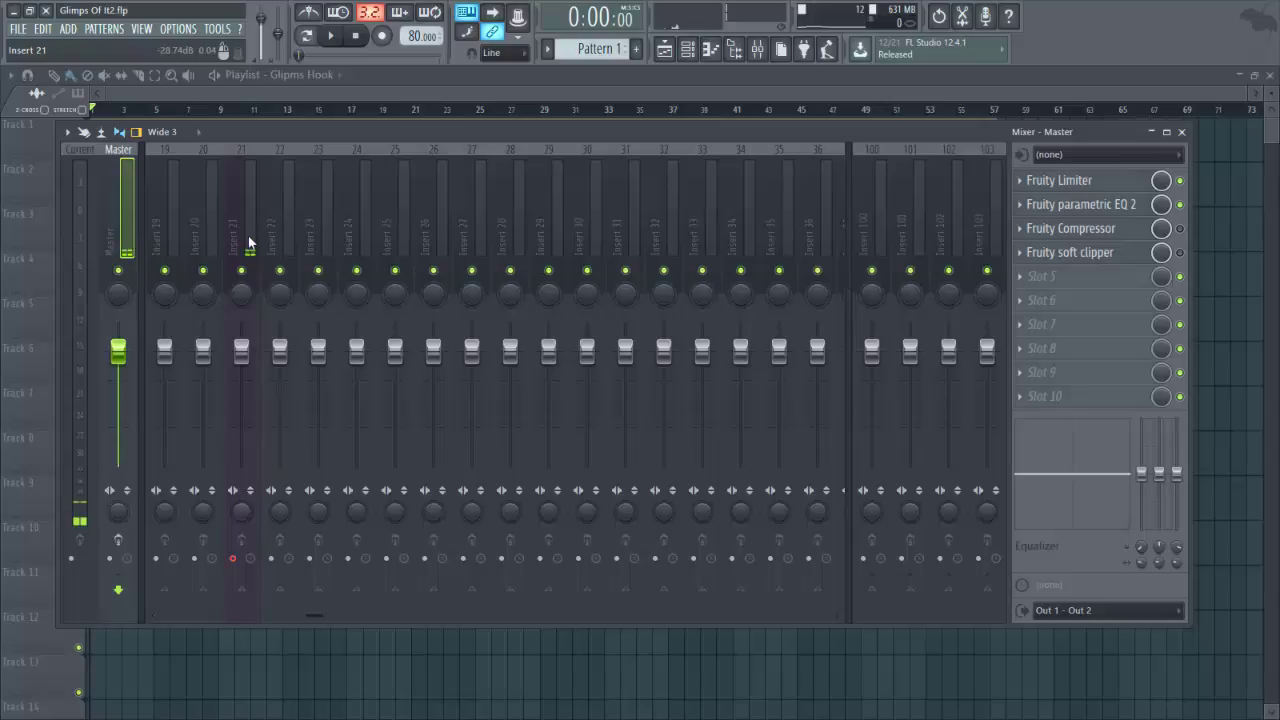
scroll(237, 200, up, 9)
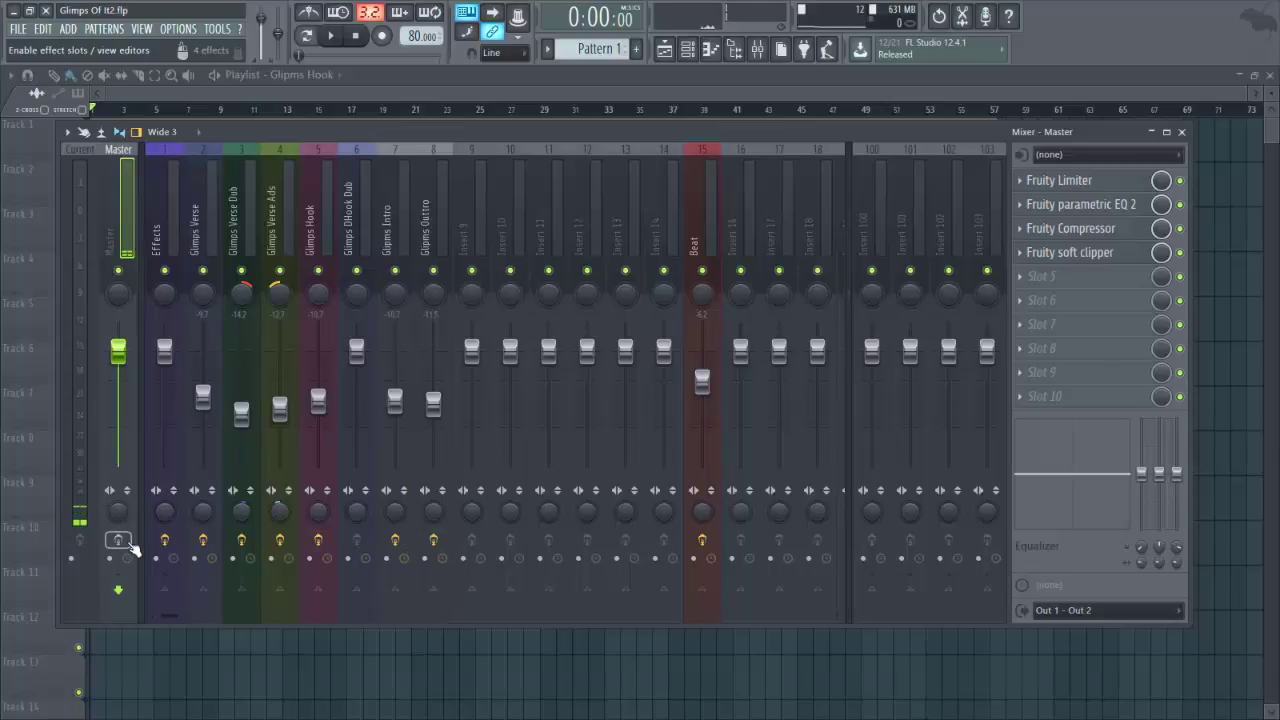
click(1068, 204)
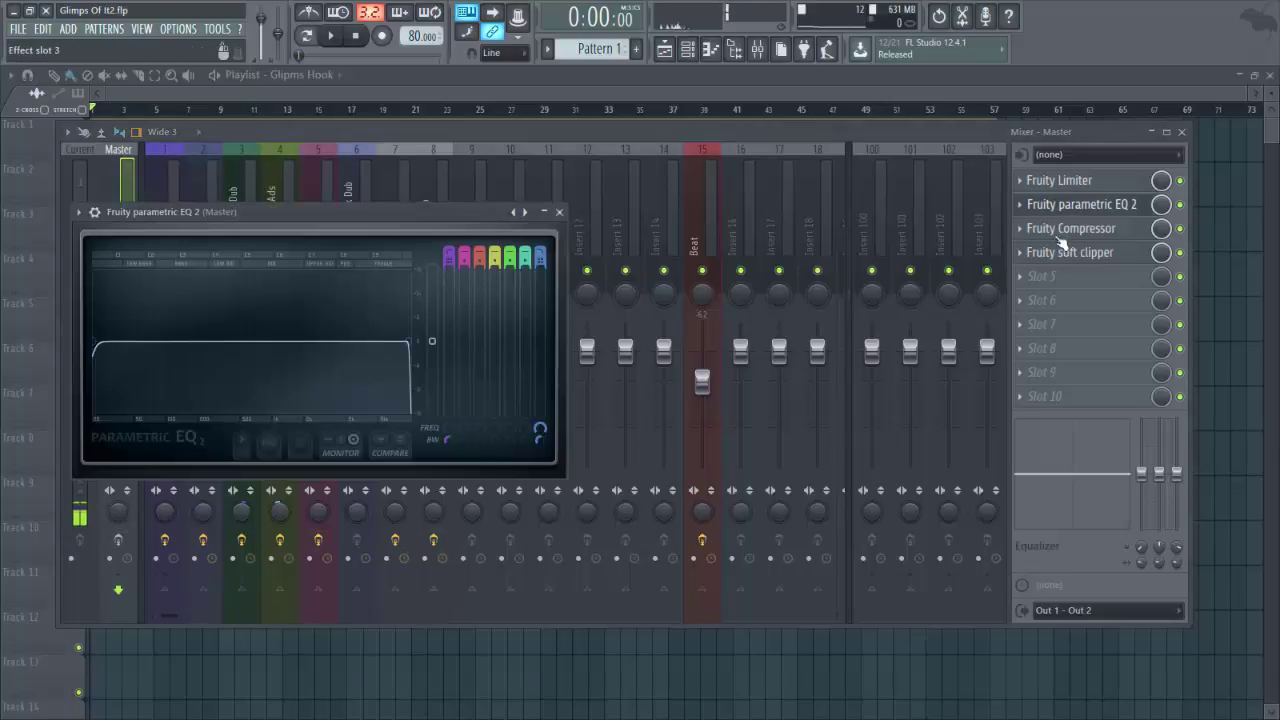
click(559, 212)
Examine the Fruity Limiter settings on the Master track
click(1050, 180)
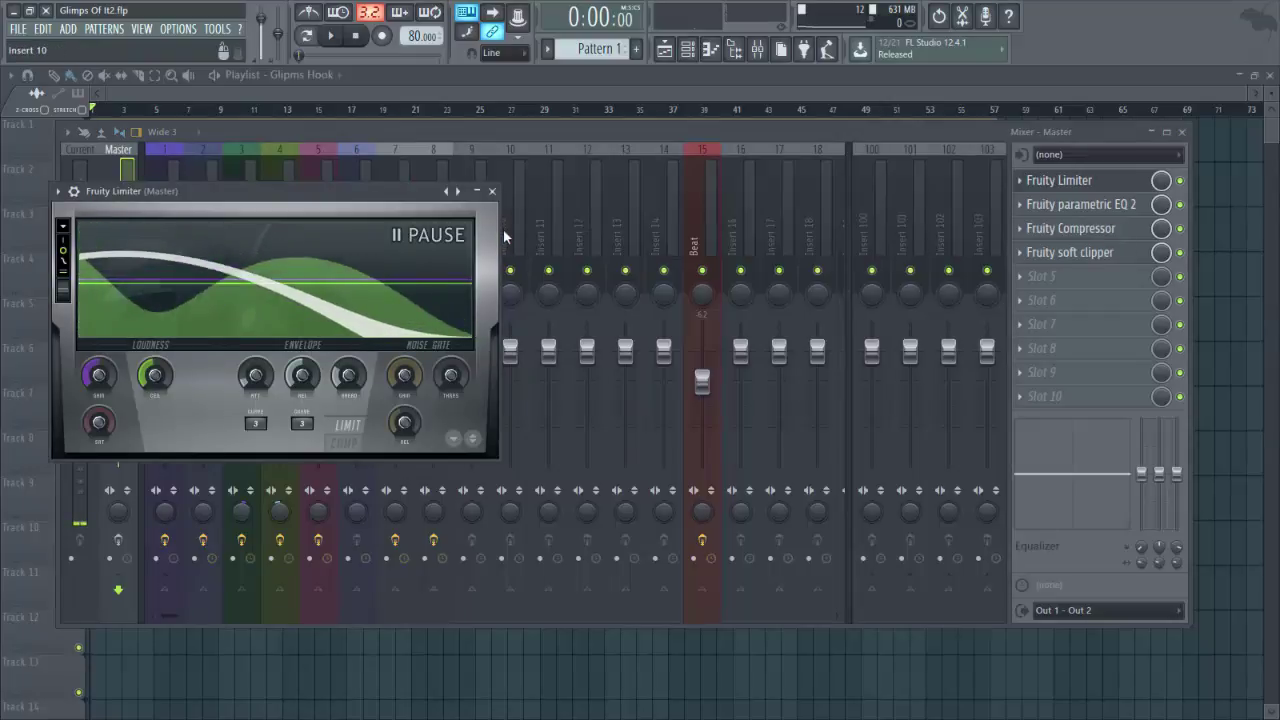
click(491, 190)
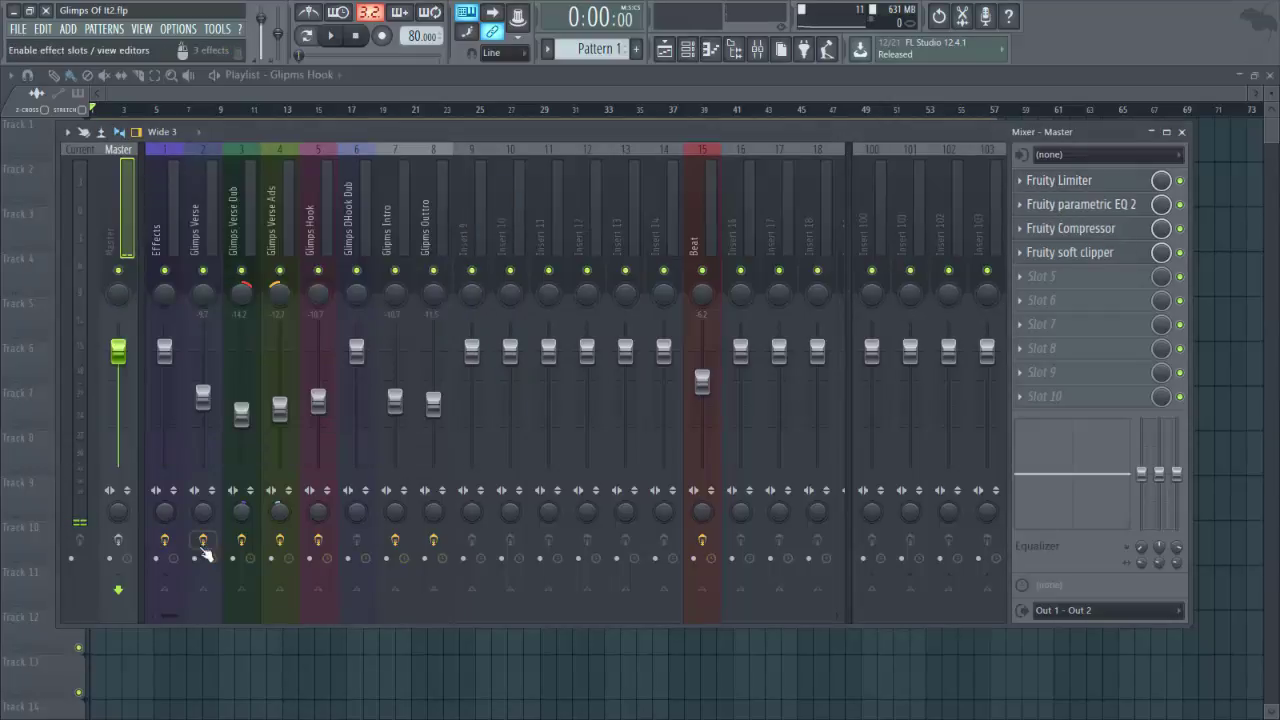
click(1067, 182)
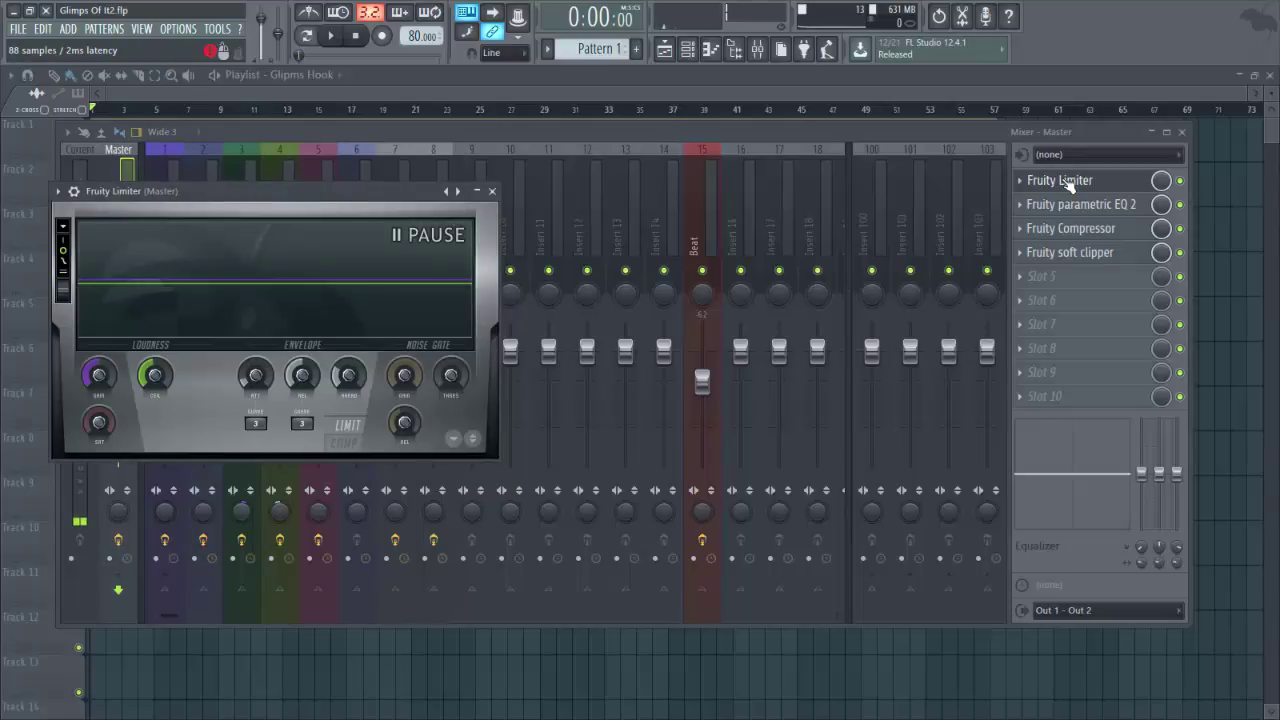
click(1067, 182)
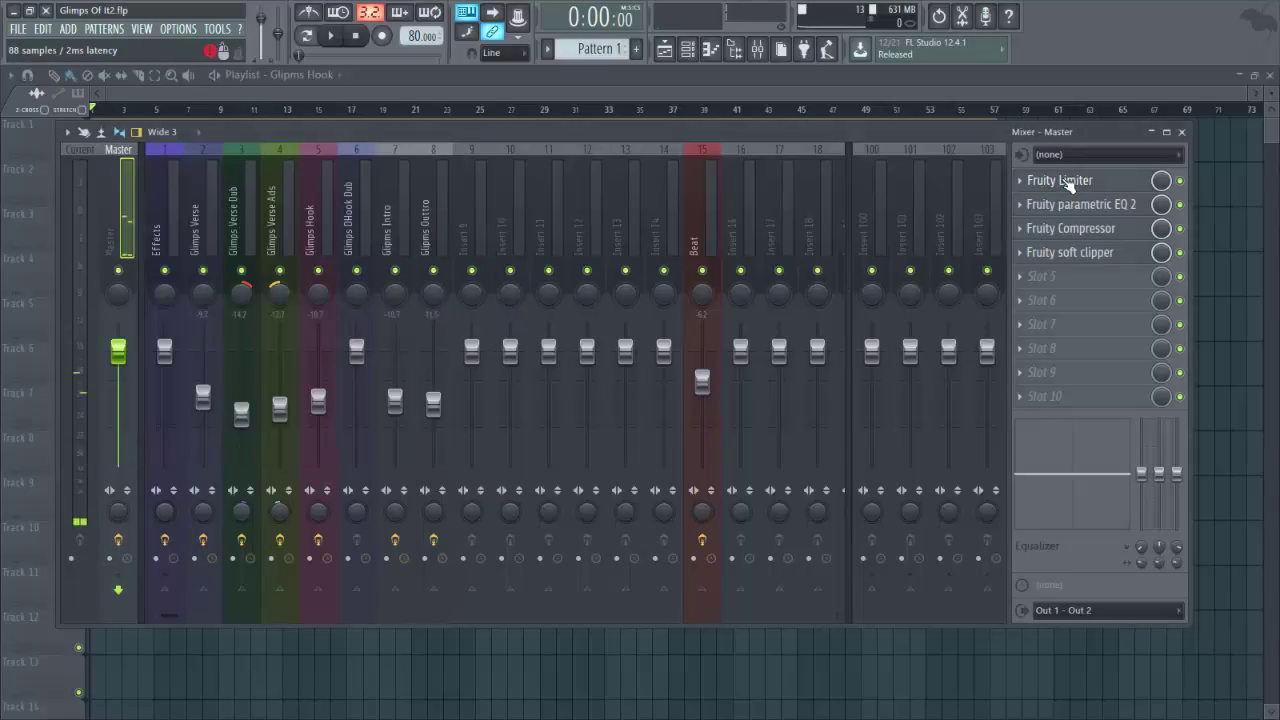
Examine the Master track's Fruity Compressor and Fruity soft clipper, and enable the Master effects
click(1083, 236)
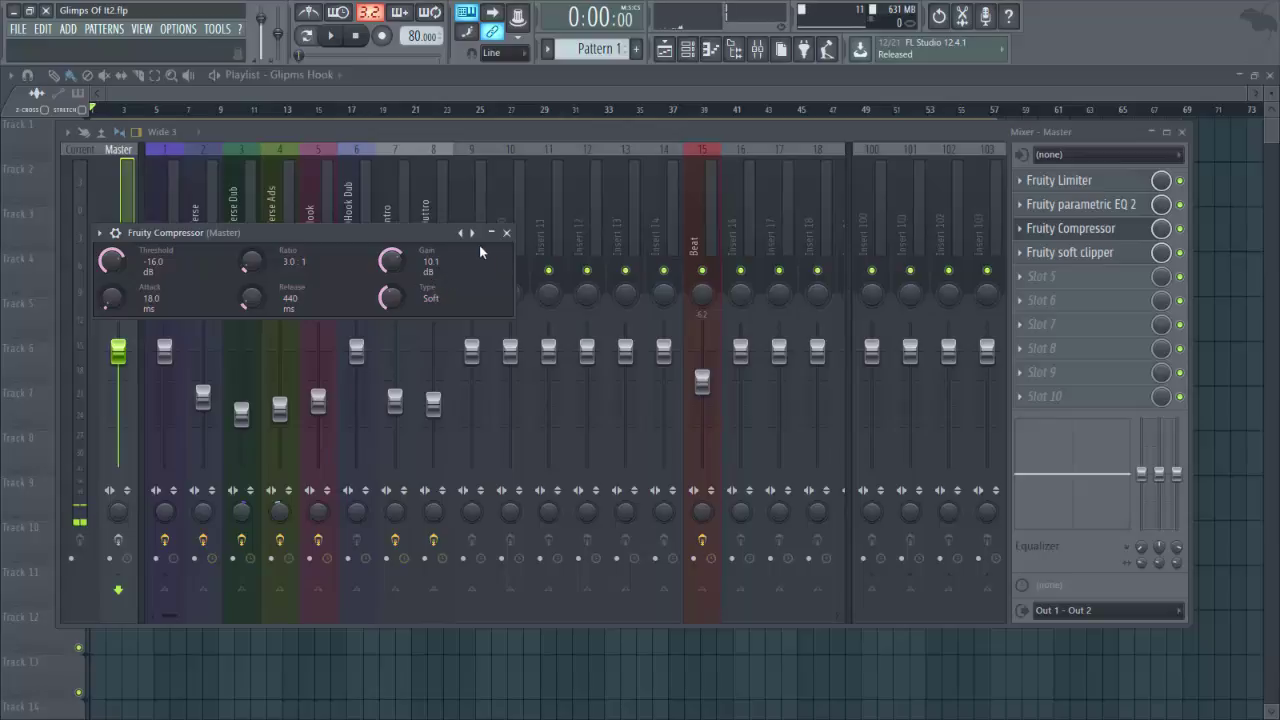
click(506, 232)
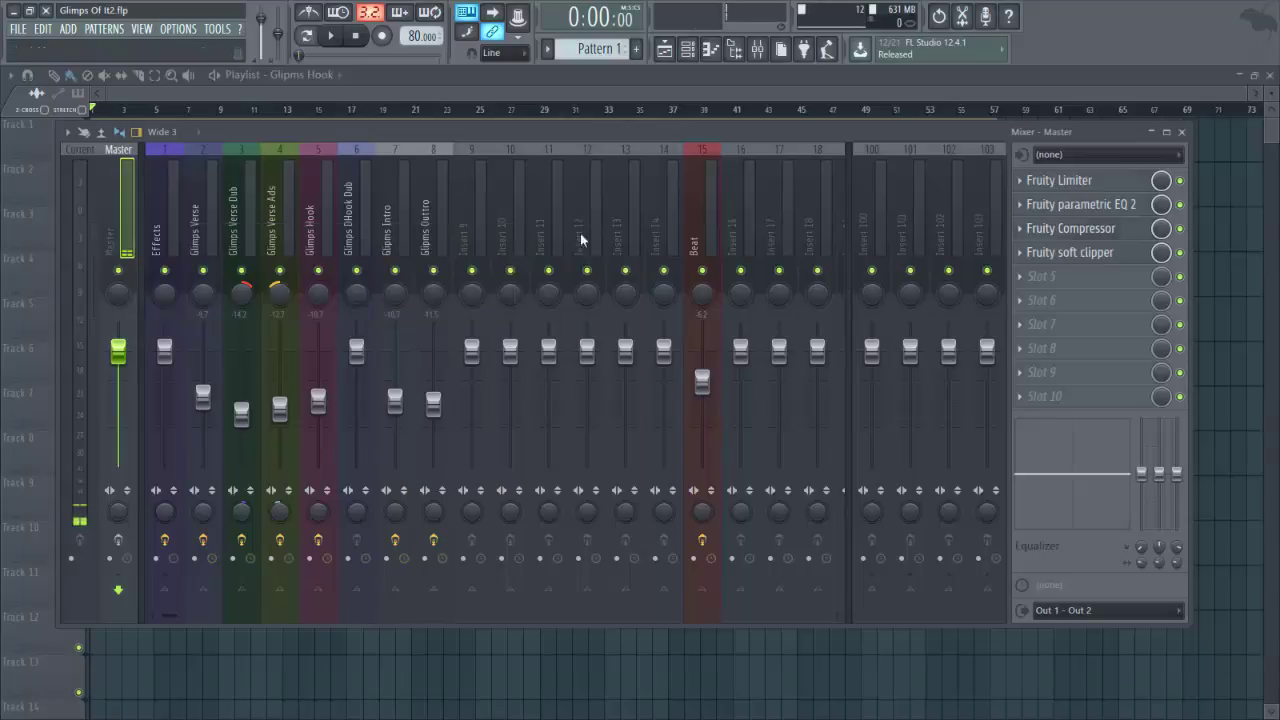
click(1095, 257)
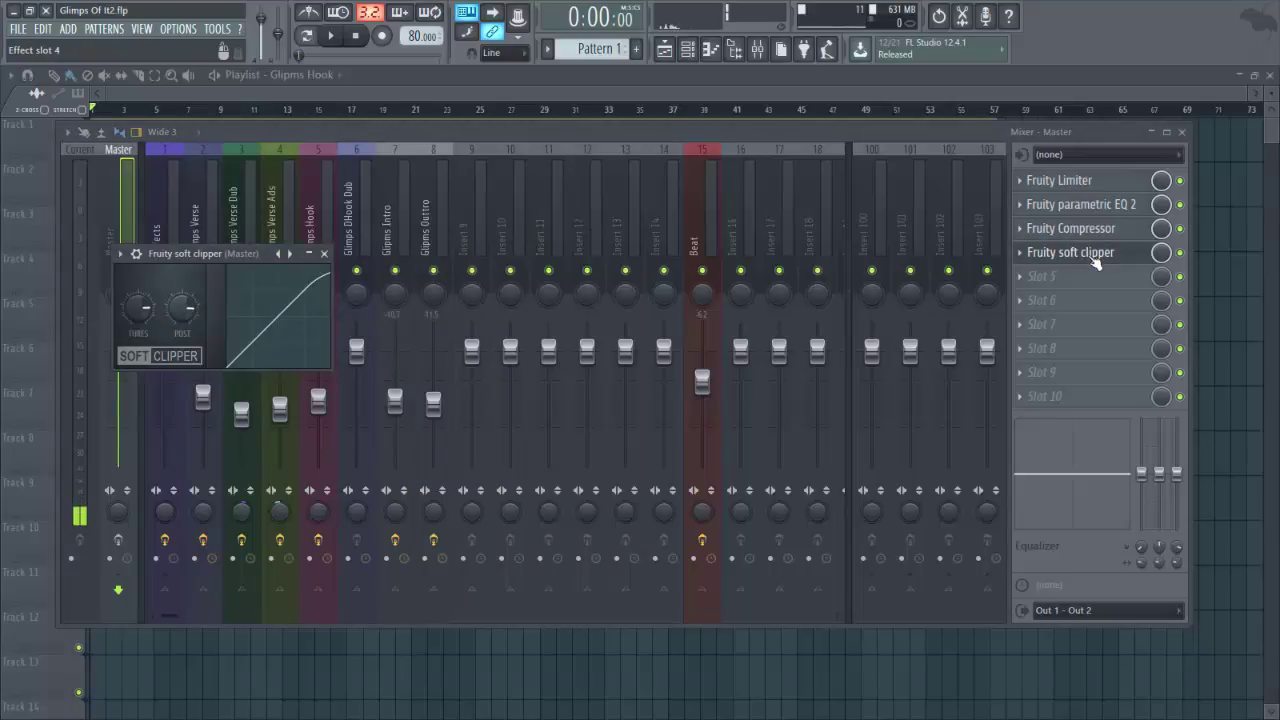
click(1095, 257)
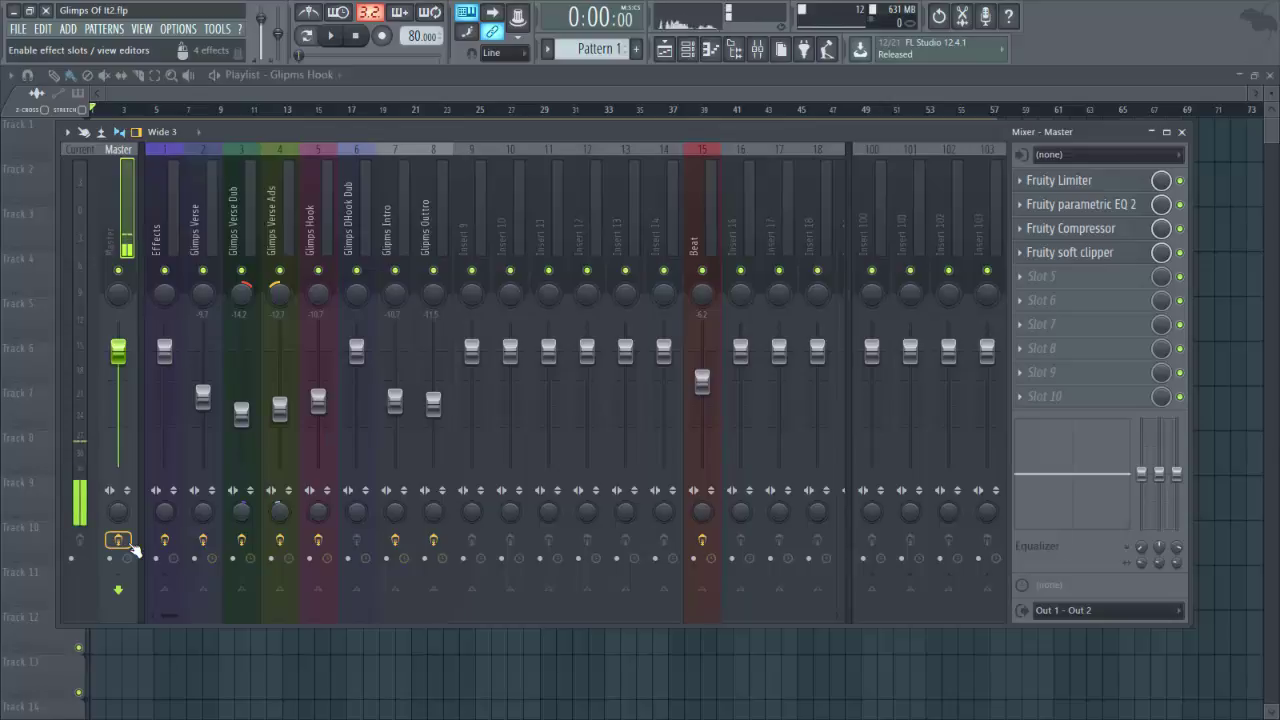
Play the whole arrangement from the beginning through the outro with the playlist in view
key(space)
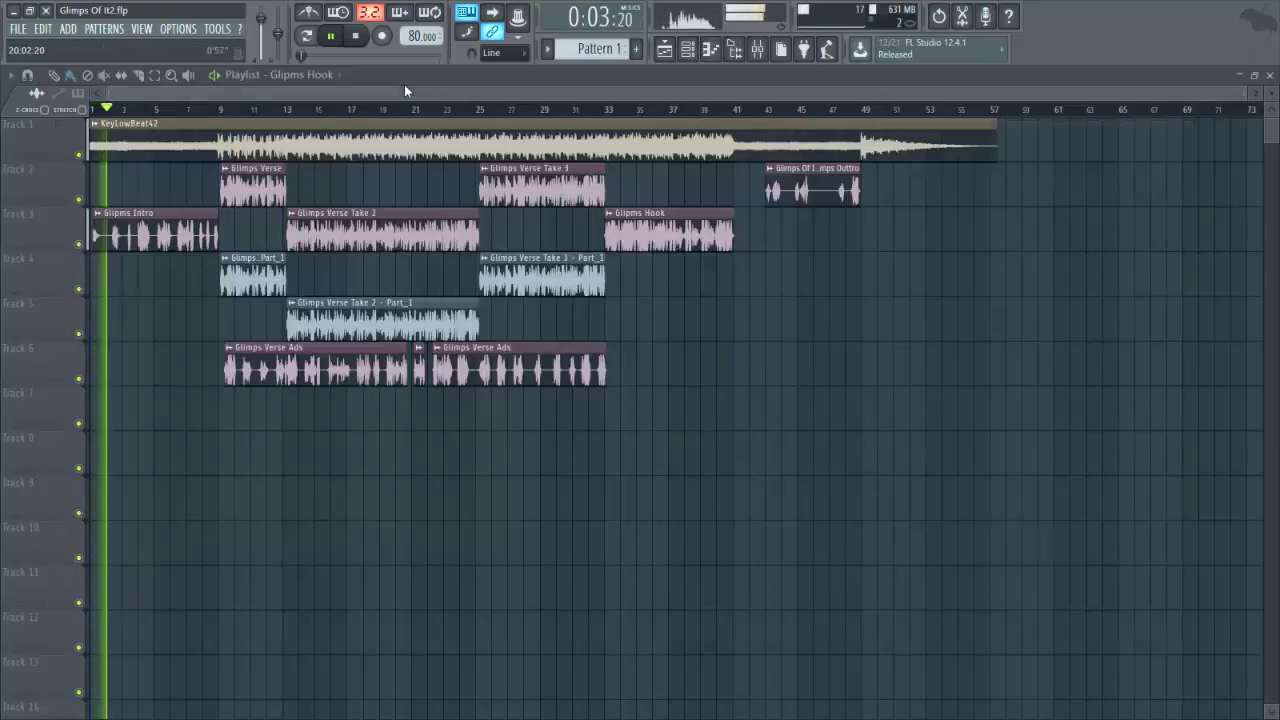
click(405, 87)
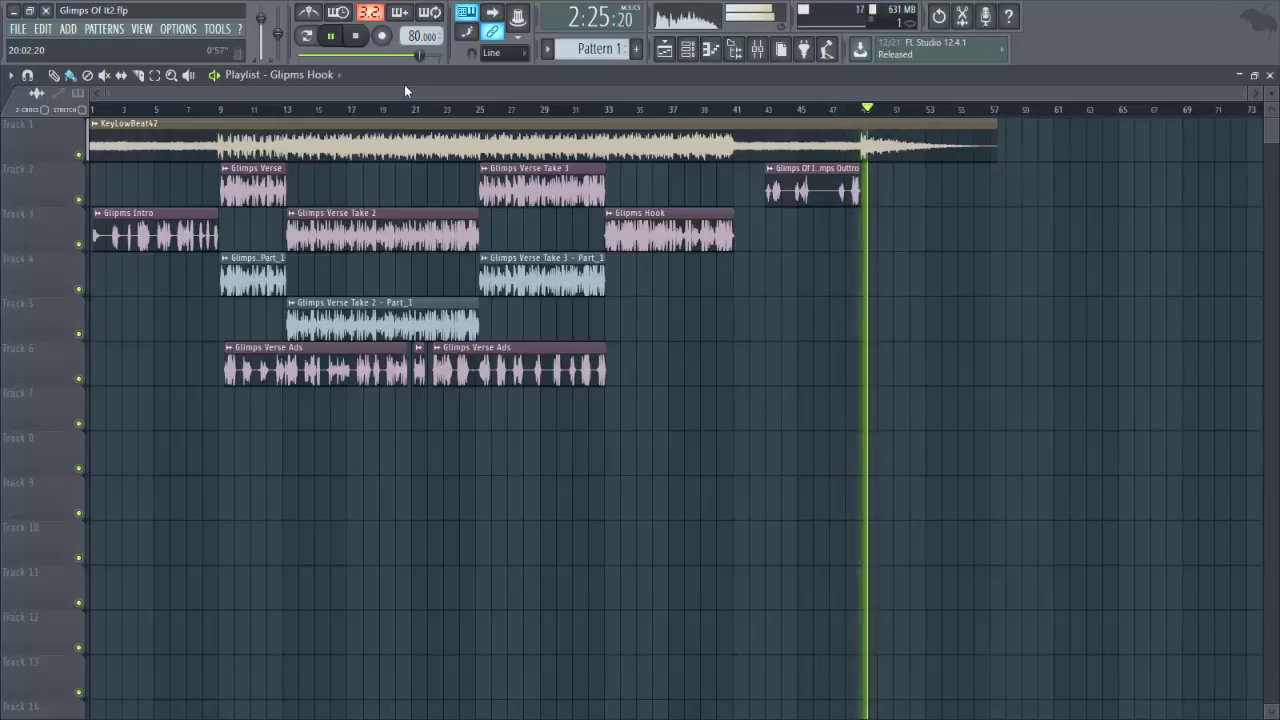
key(space)
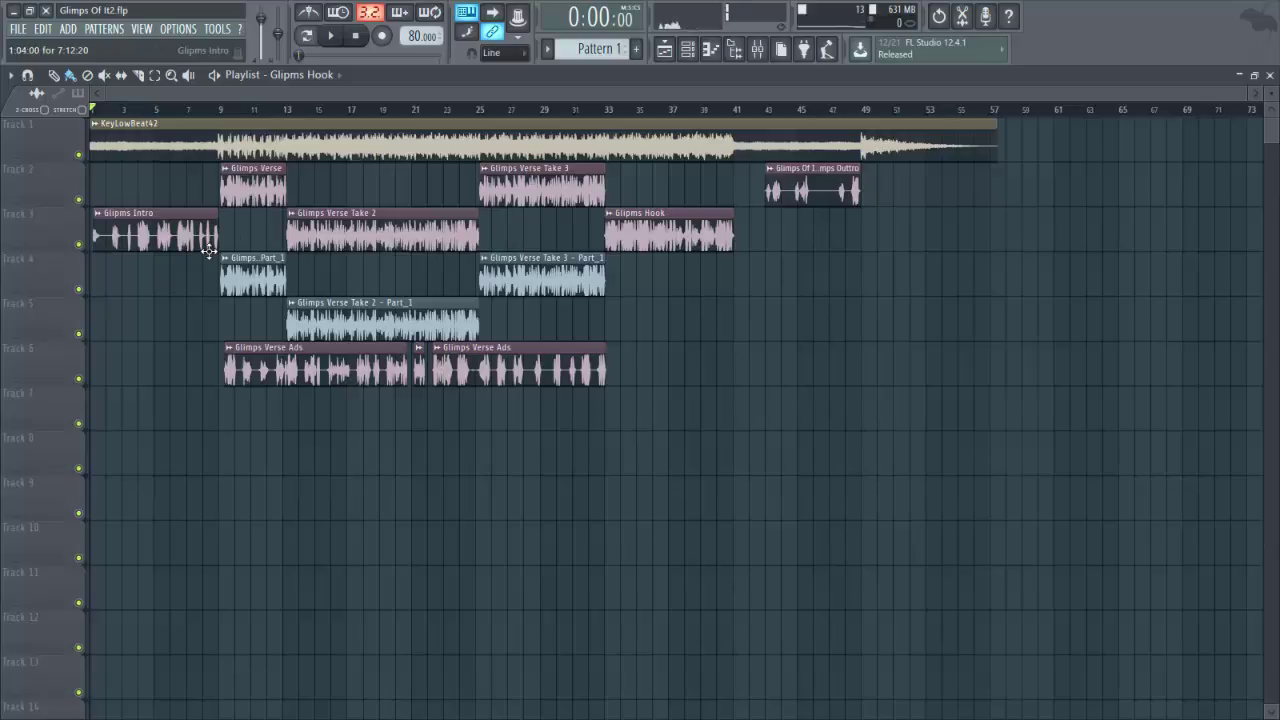
Review the mixer effects chains of the intro, hook dub, ad-lib, verse dub, Effects, verse and Master tracks, and return to the playlist
click(759, 54)
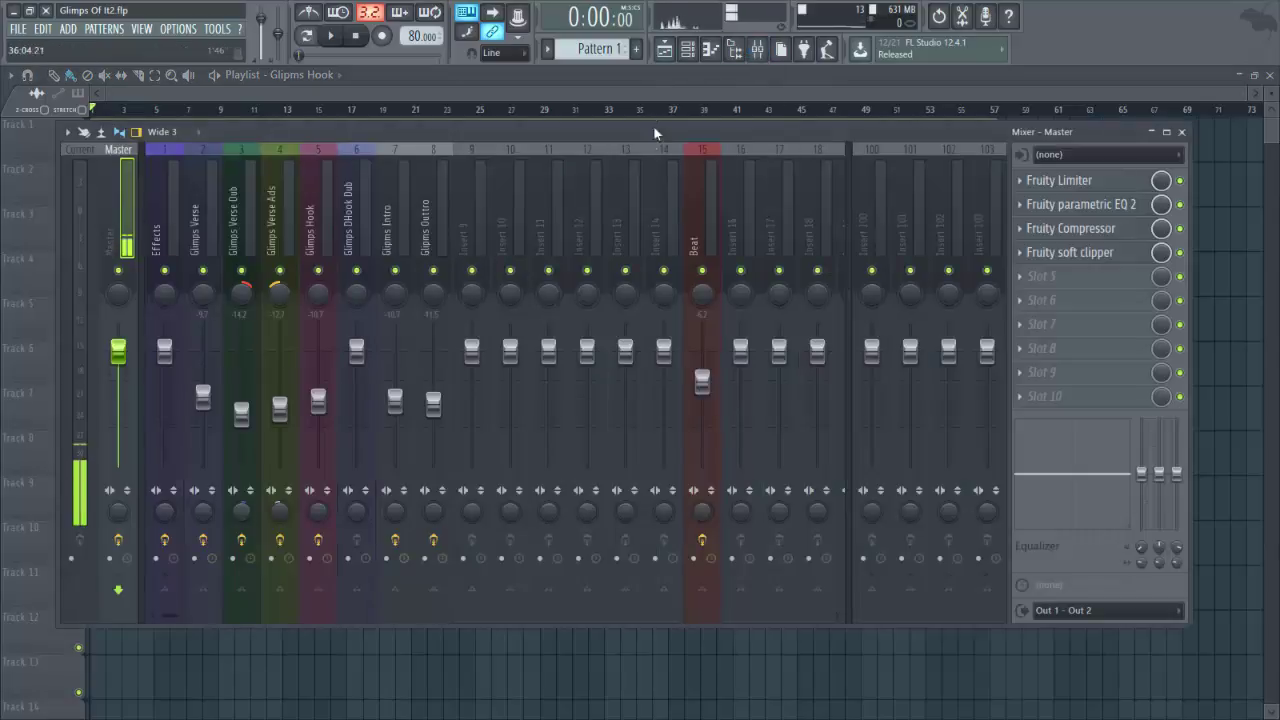
click(400, 241)
click(357, 232)
click(279, 228)
click(241, 225)
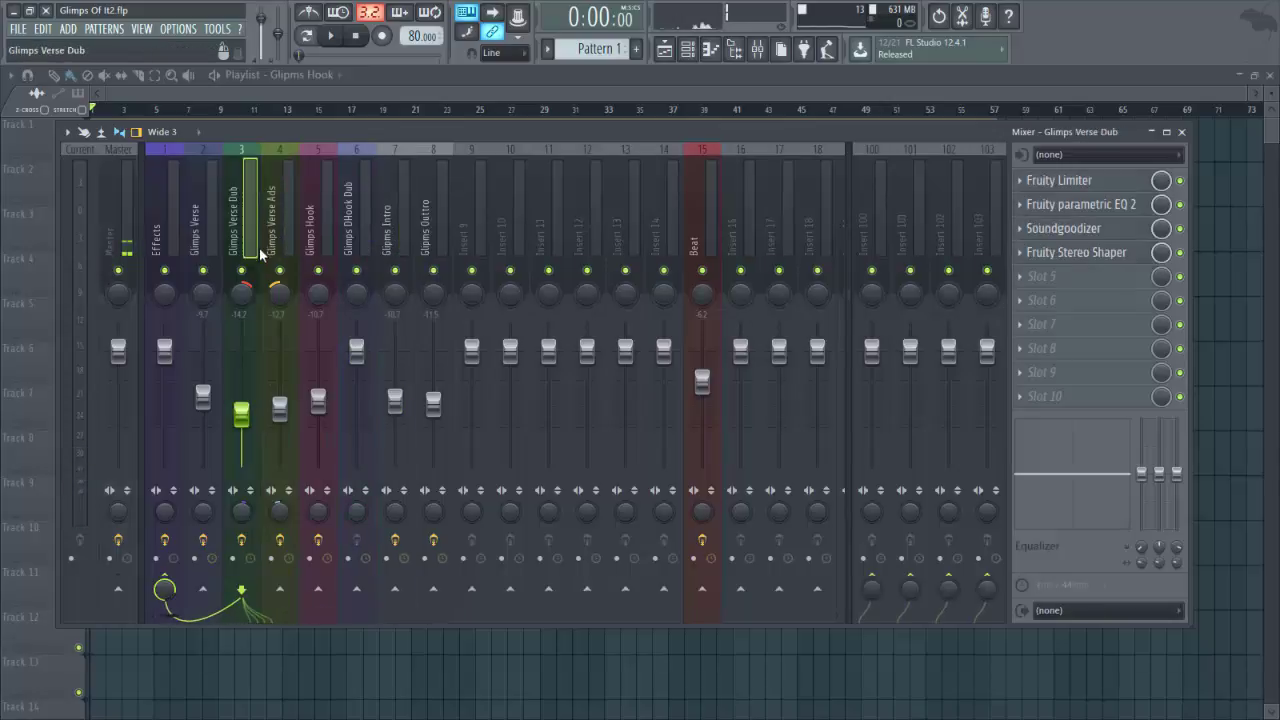
click(187, 214)
click(178, 228)
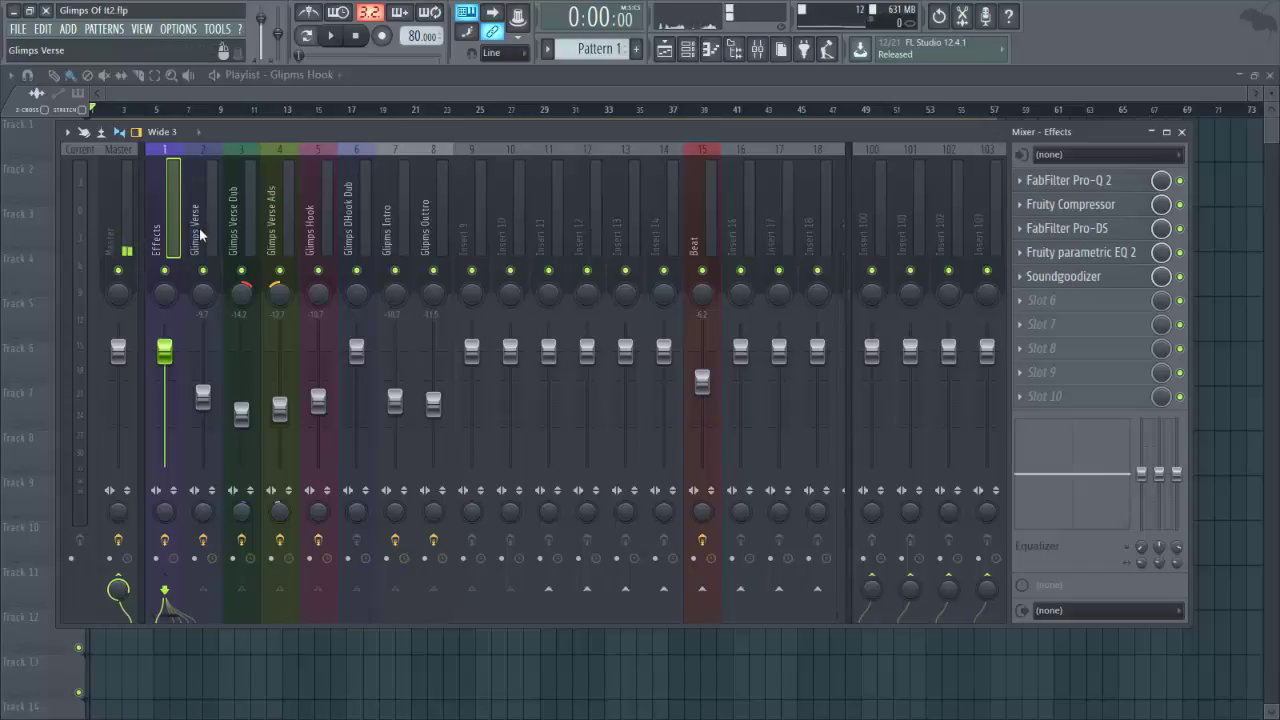
click(210, 230)
click(272, 231)
click(172, 246)
click(105, 232)
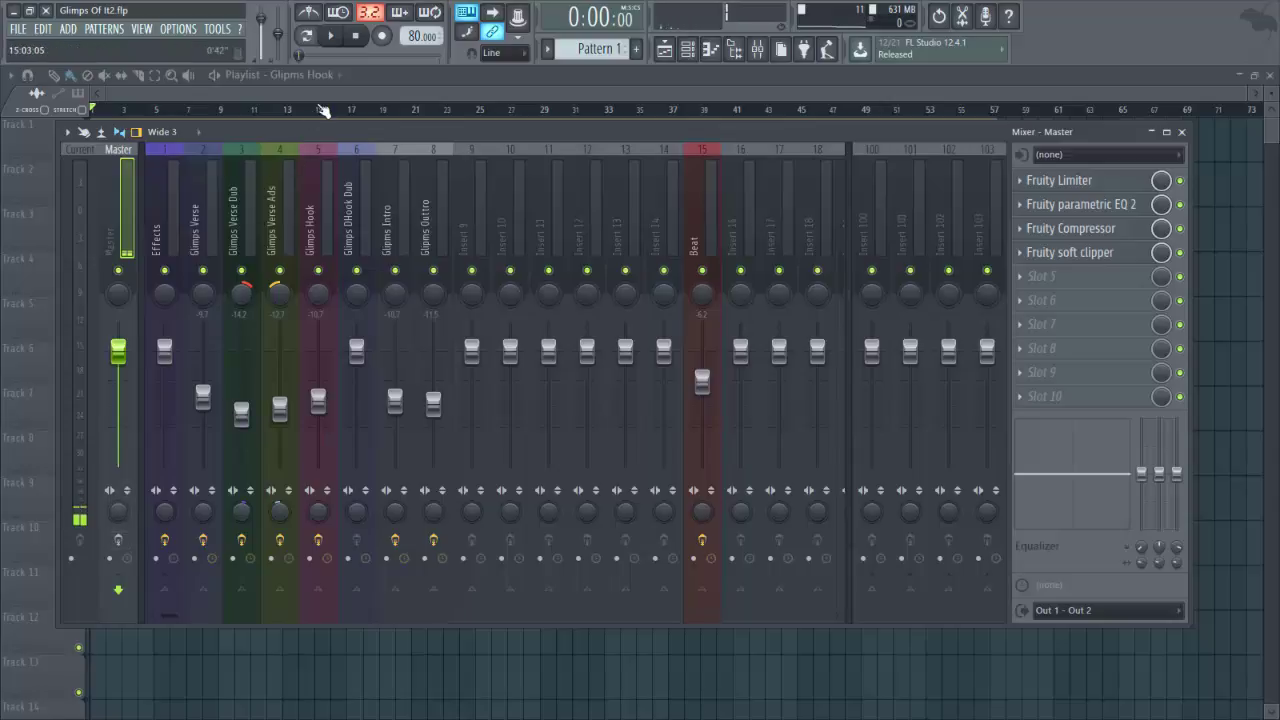
key(F9)
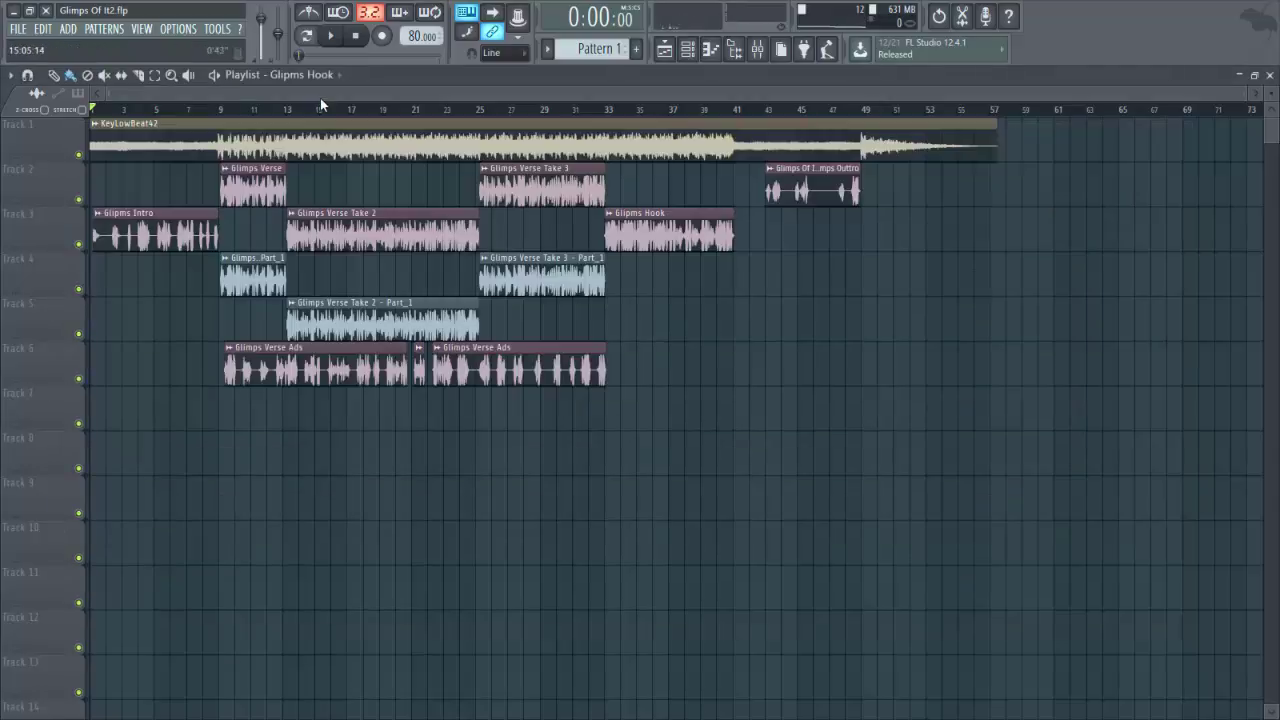